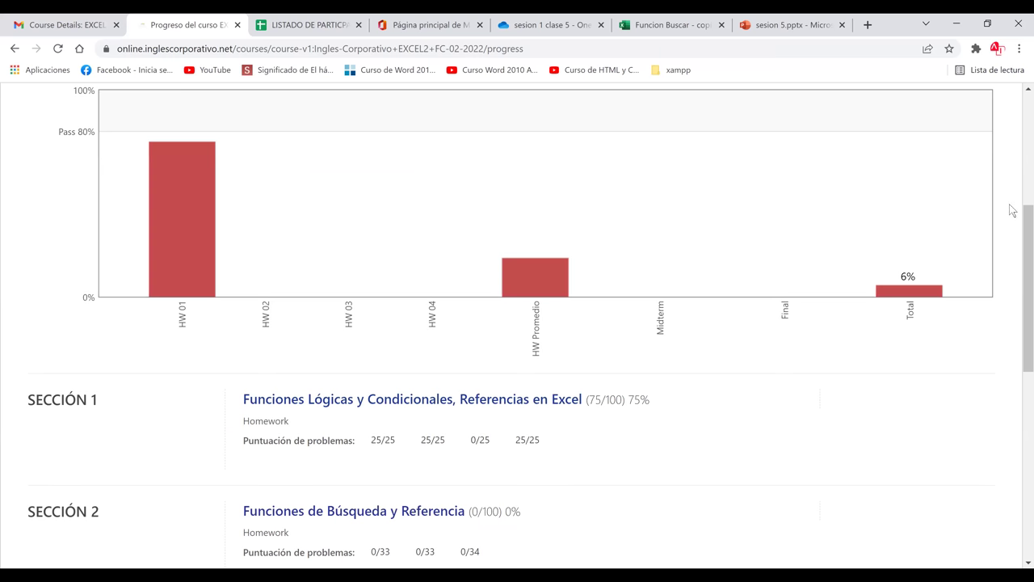
- Review the homework, midterm and final exam scores of each section on the course progress page
click(1026, 391)
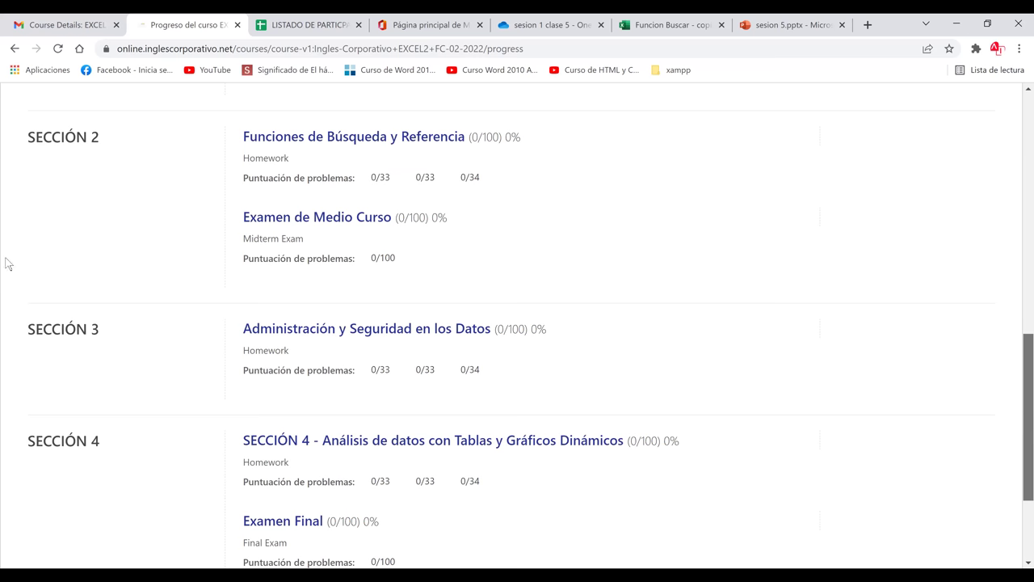
scroll(188, 273, up, 3)
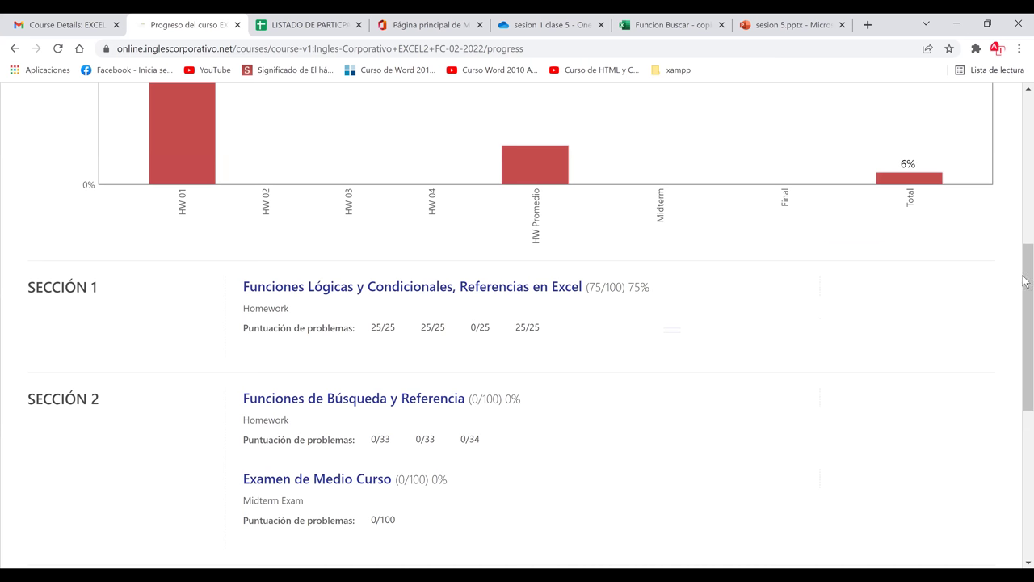
drag(1024, 251, 1024, 188)
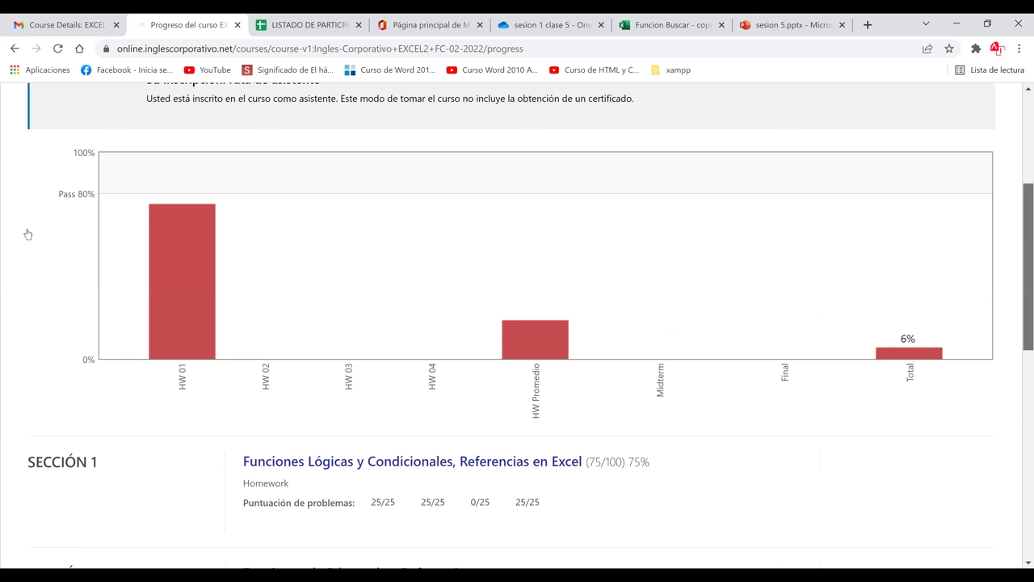
- Open the Funciones de Búsqueda y Referencia lesson under Sección 2 of the Excel Intermedio course
key(F5)
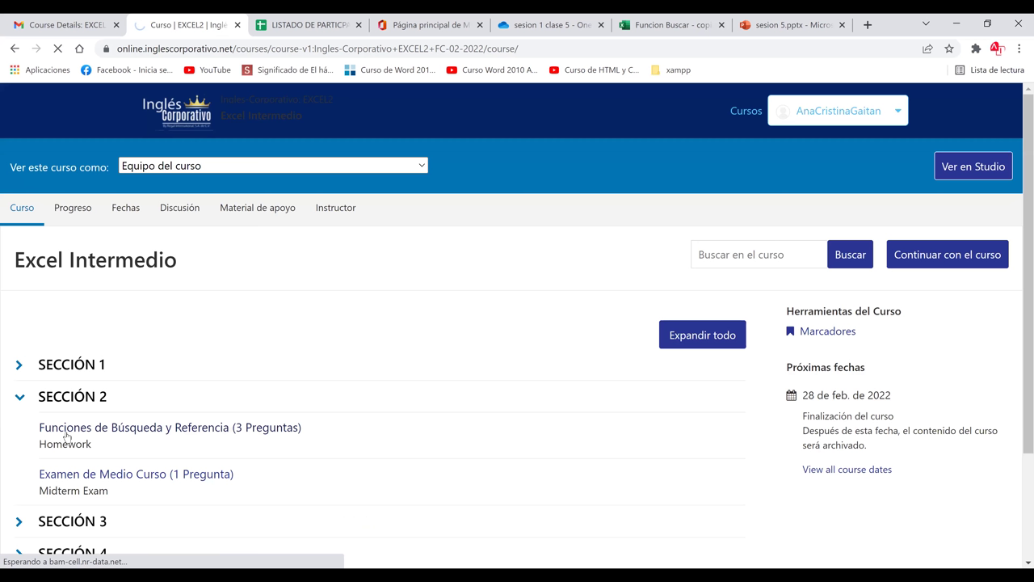
click(67, 433)
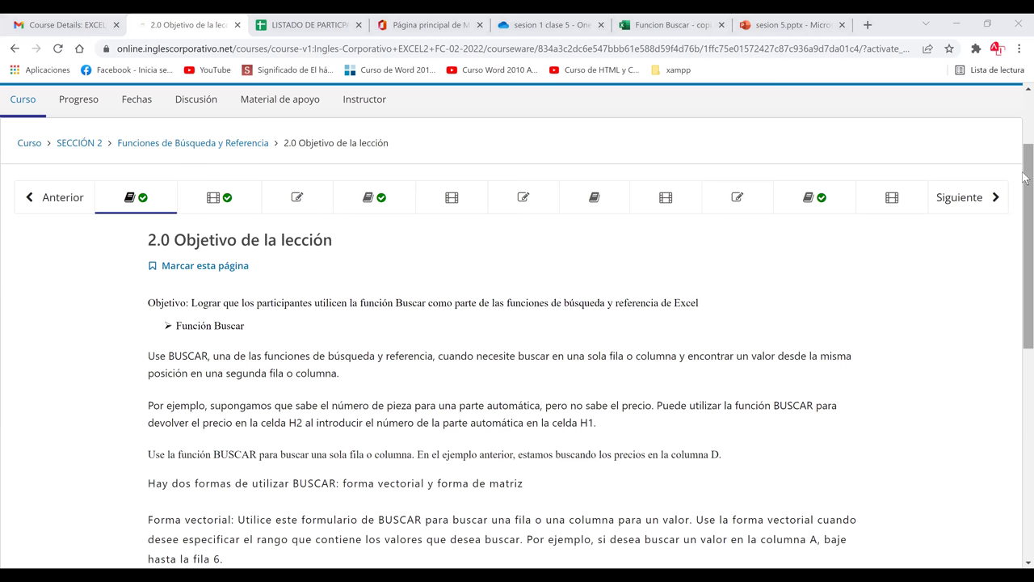
- Read the lesson objective, the explanation of the BUSCAR function and its vector-form example
drag(1024, 177, 1024, 184)
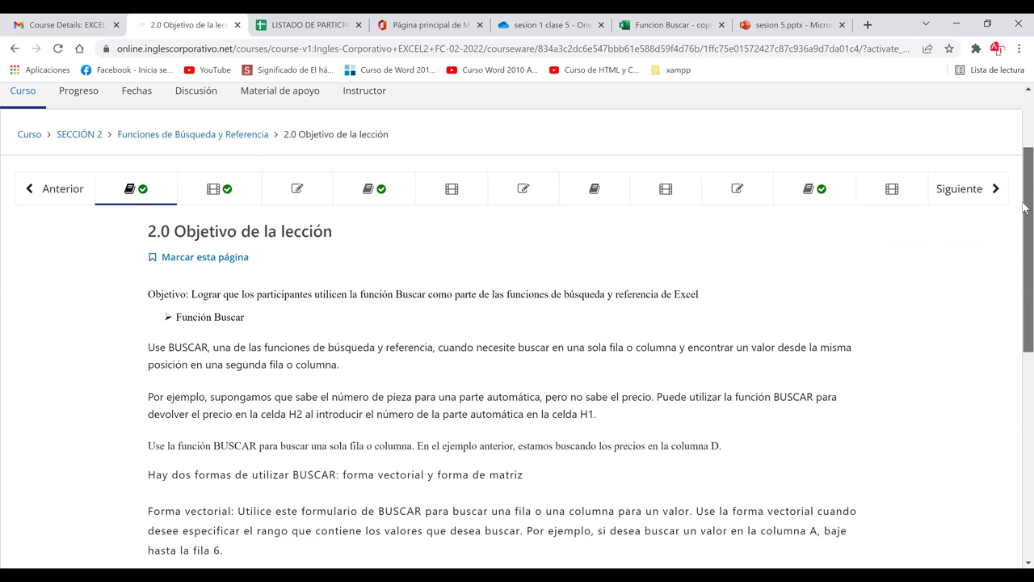
scroll(1024, 218, down, 2)
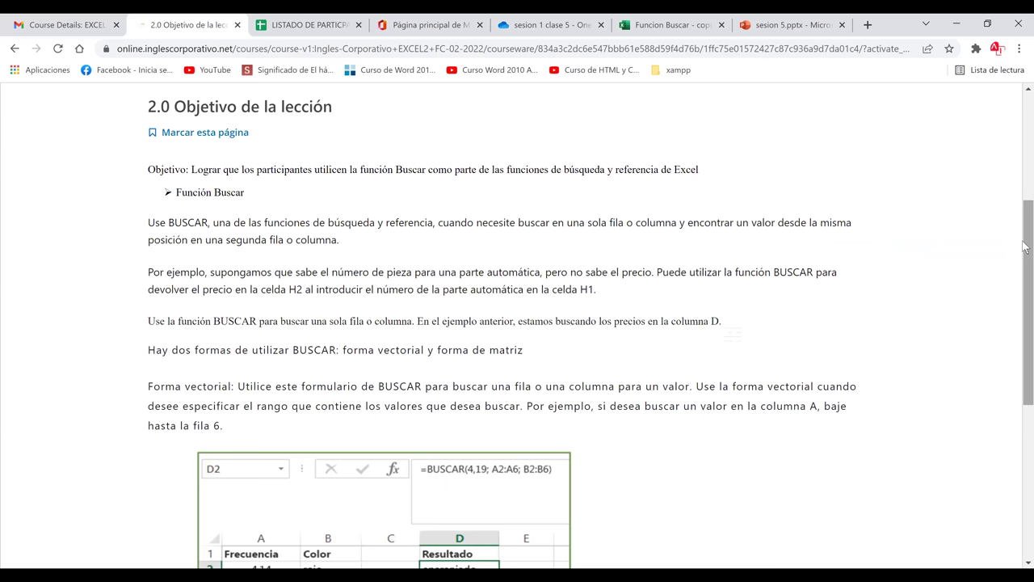
scroll(1026, 249, down, 1)
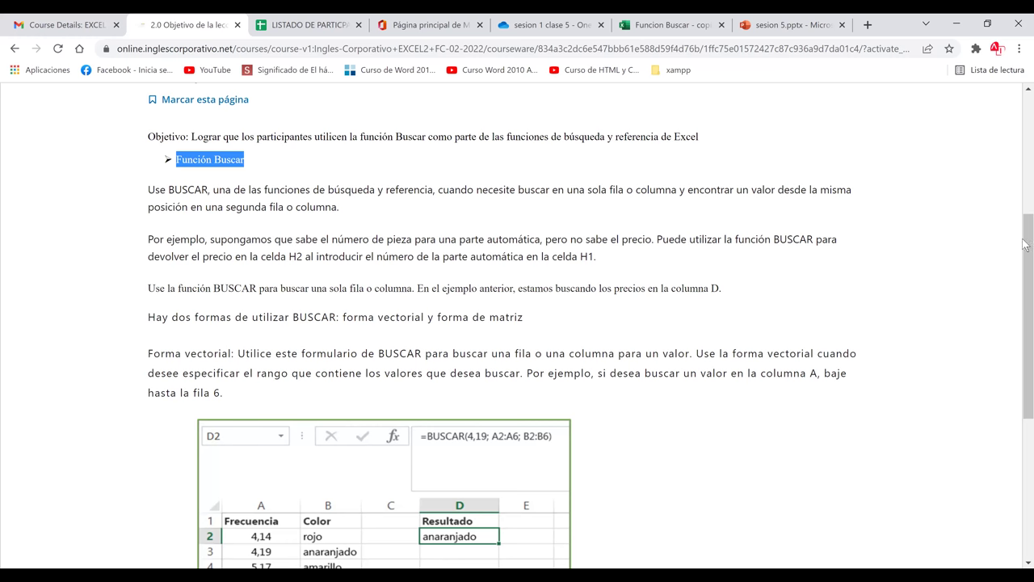
scroll(265, 73, down, 1)
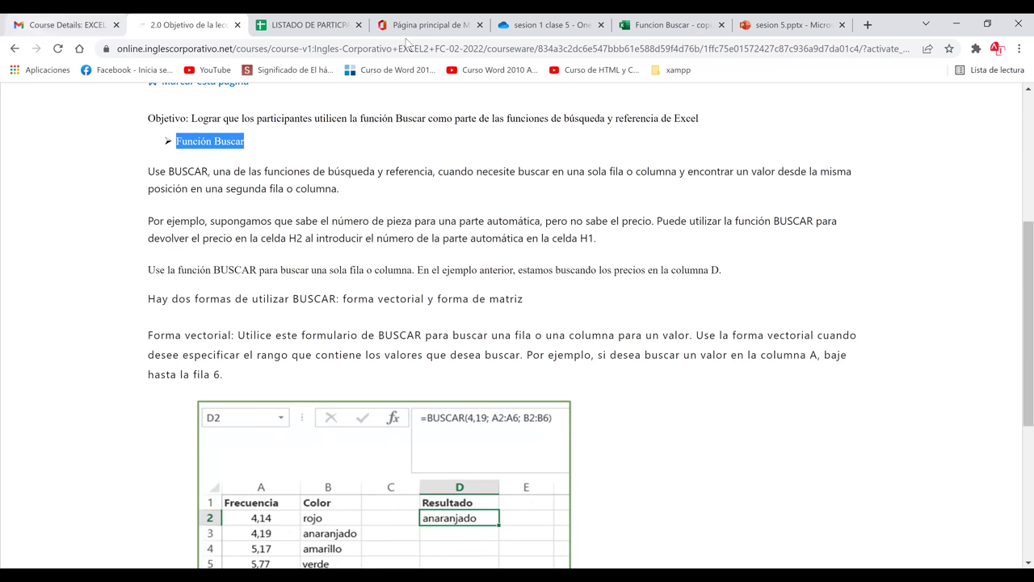
key(Up)
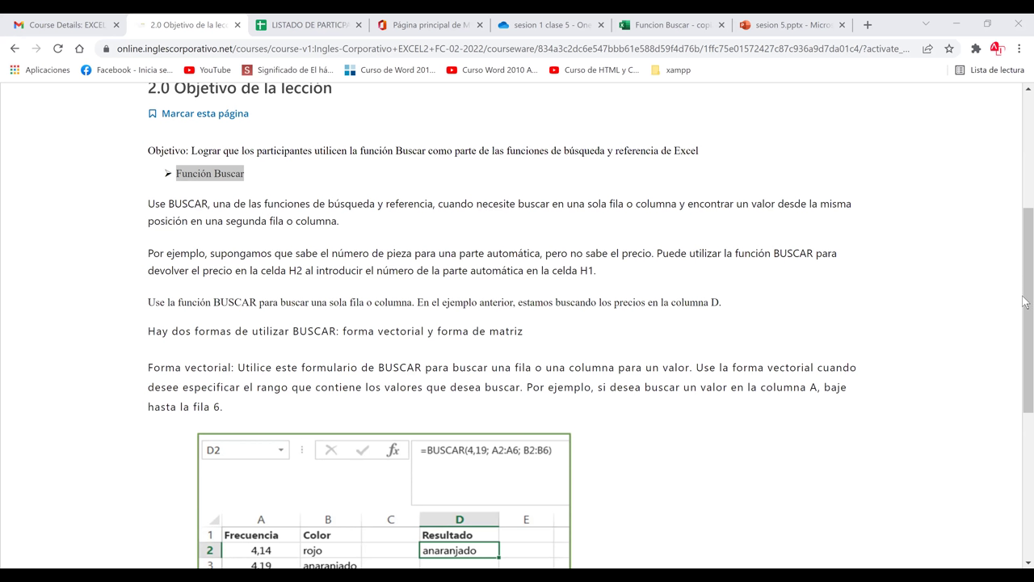
scroll(1024, 302, down, 2)
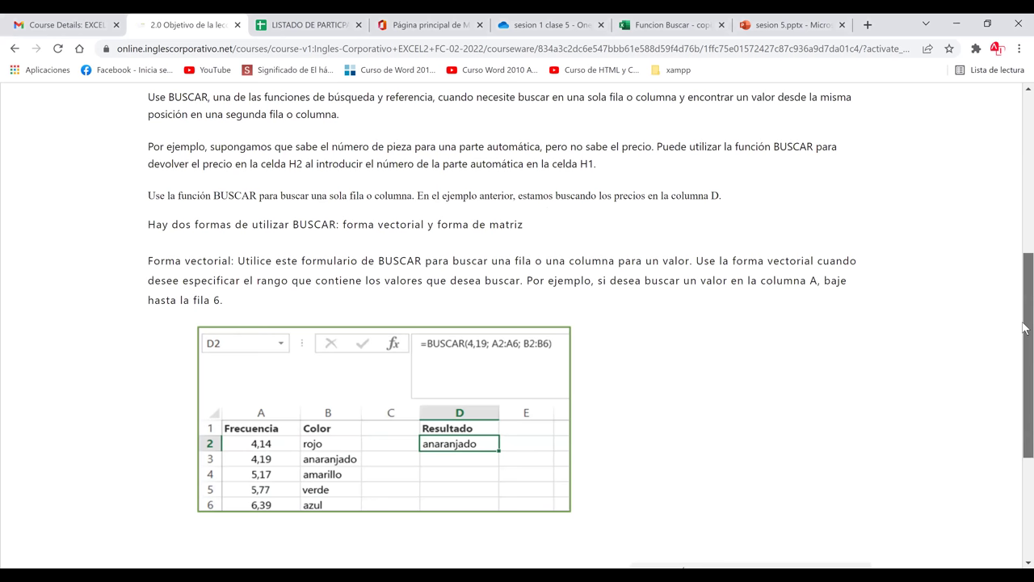
scroll(317, 395, down, 1)
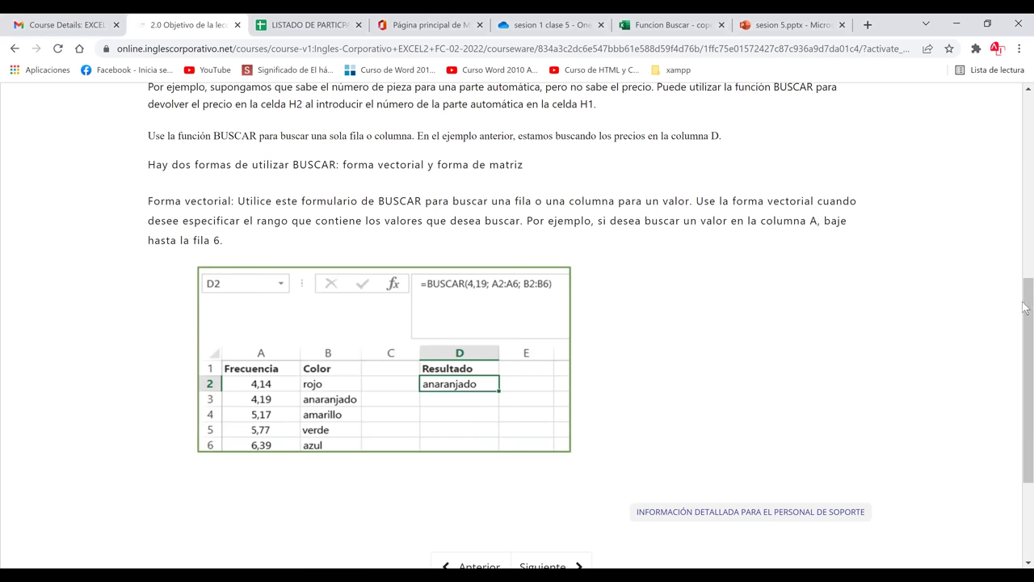
scroll(1025, 296, up, 1)
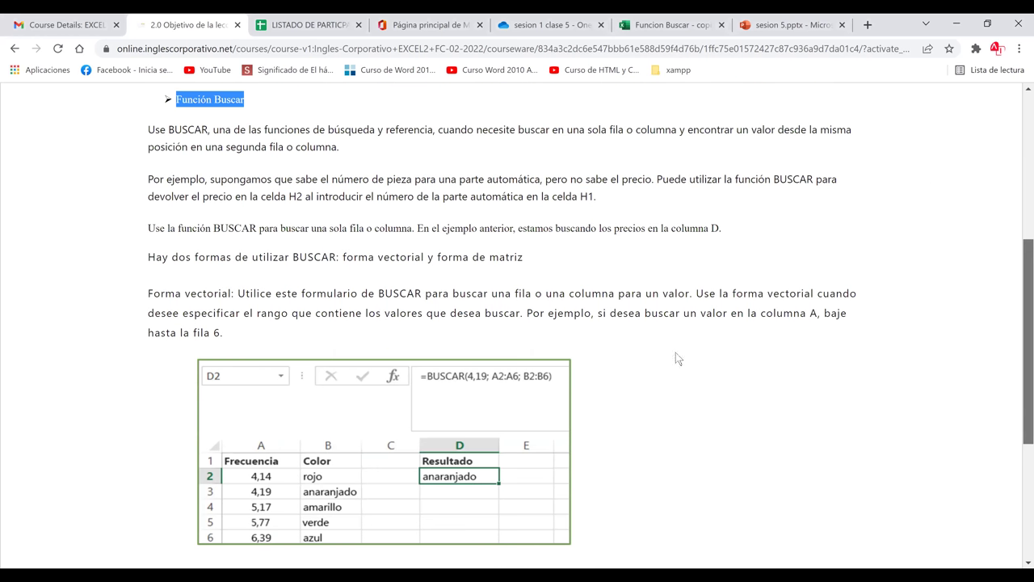
scroll(667, 421, up, 2)
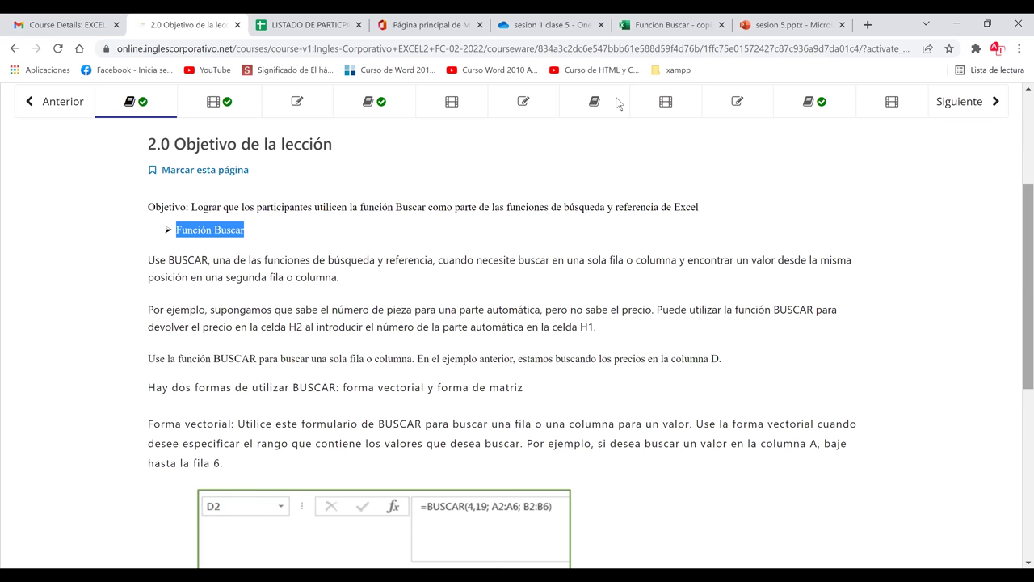
scroll(618, 102, down, 3)
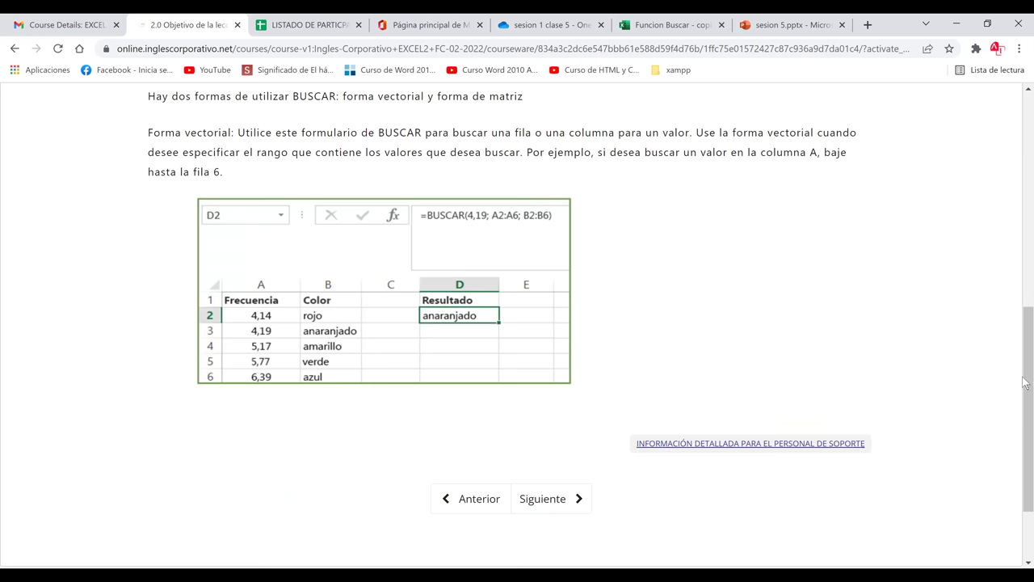
scroll(706, 410, up, 1)
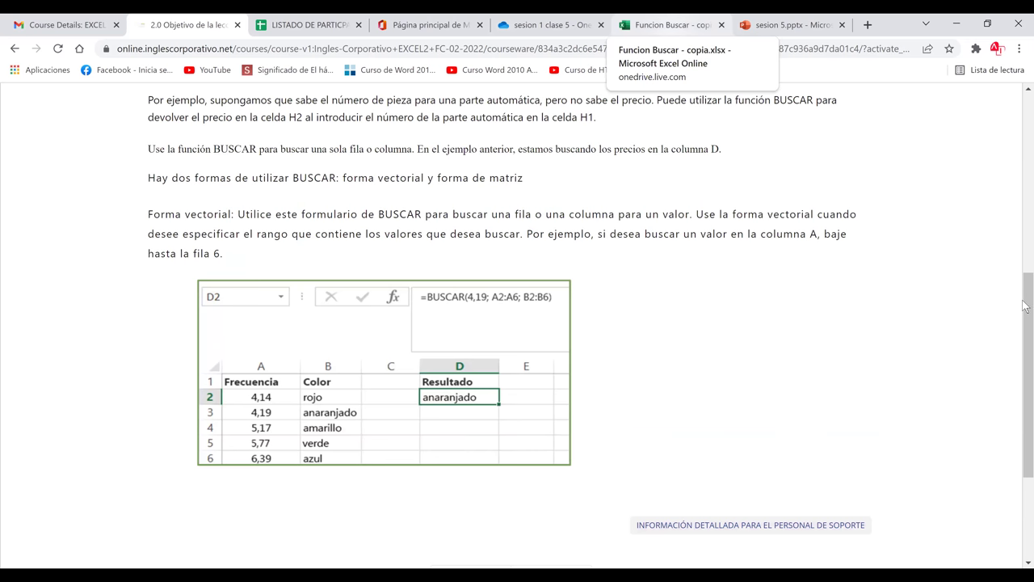
scroll(1025, 307, up, 1)
drag(1024, 307, 1024, 308)
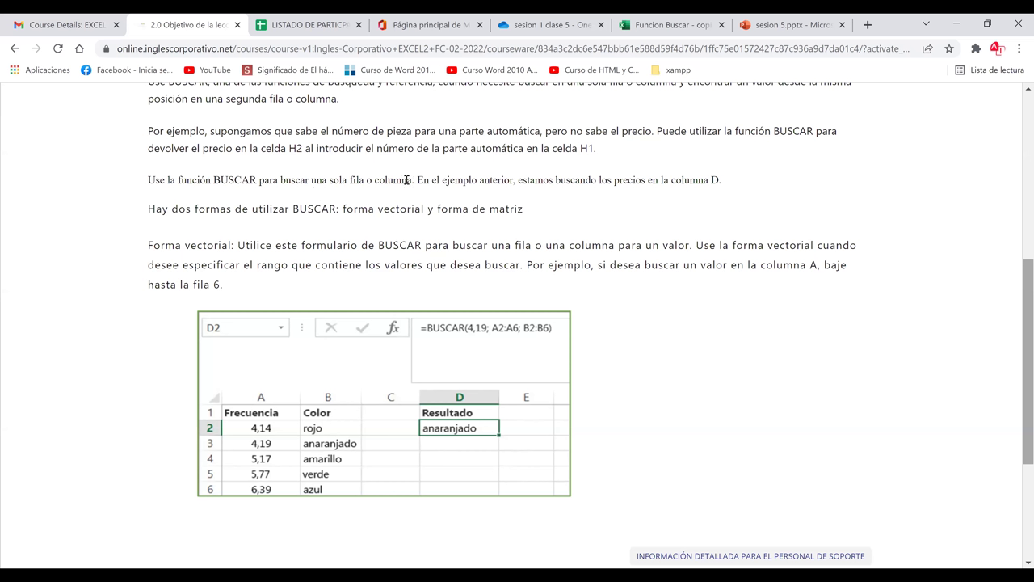
- Highlight the sentence on searching a single row or column, and the mention of BUSCAR's matrix form
drag(401, 179, 415, 180)
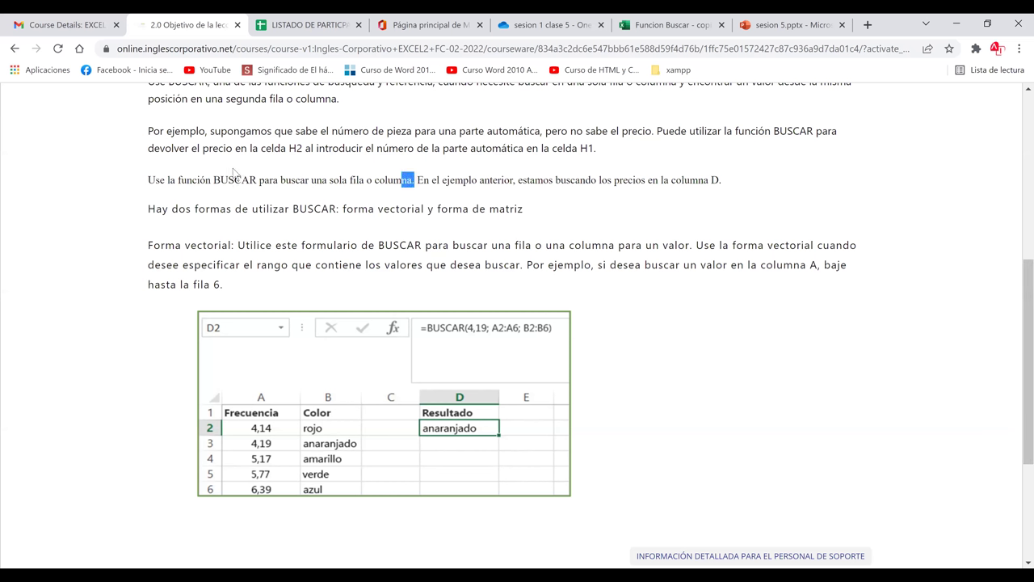
drag(148, 182, 148, 183)
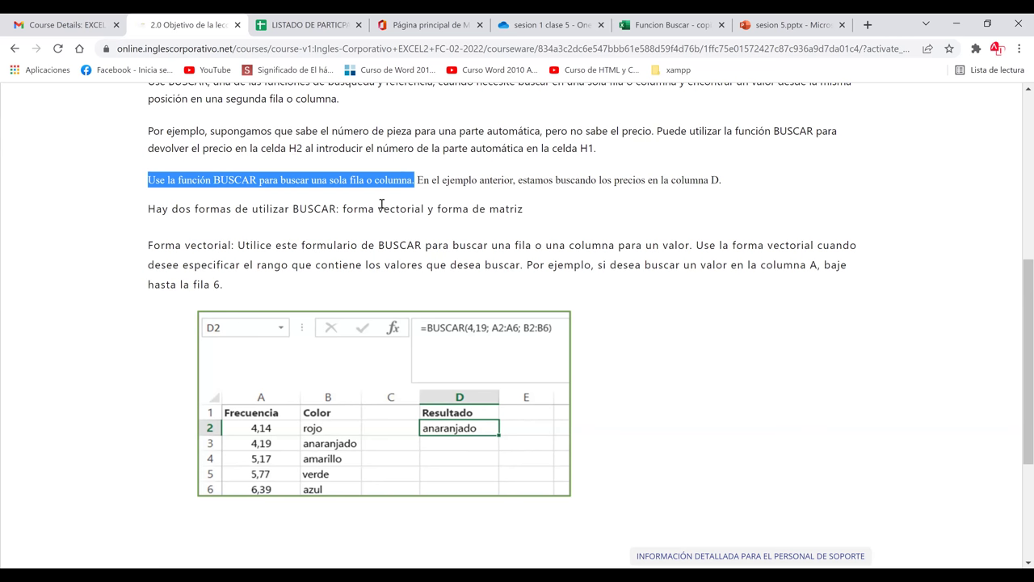
drag(377, 209, 527, 216)
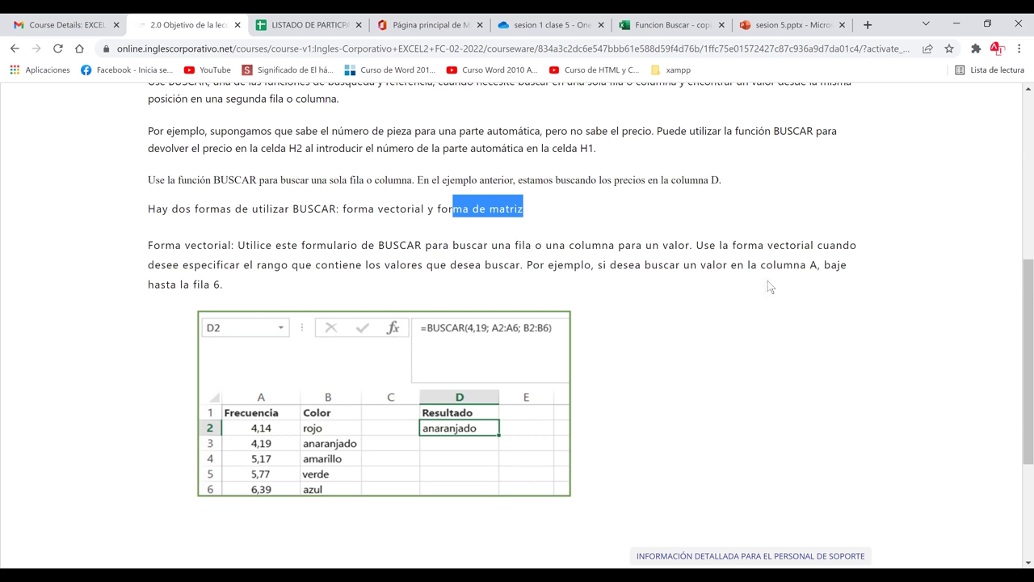
click(1016, 303)
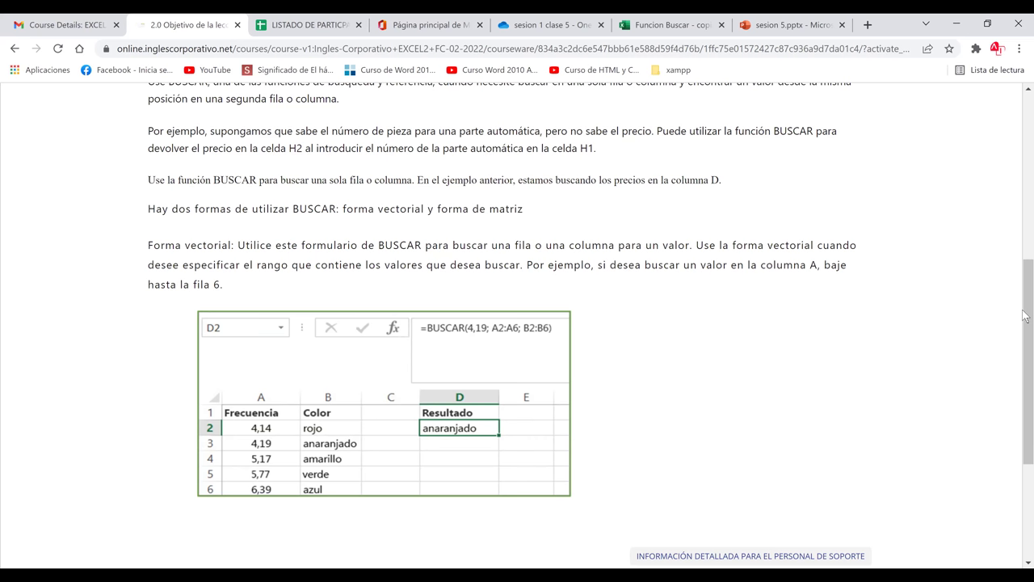
- Enlarge the lesson page and examine the example formula =BUSCAR(4,19; A2:A6; B2:B6) with its frequency and color table
scroll(1023, 326, down, 1)
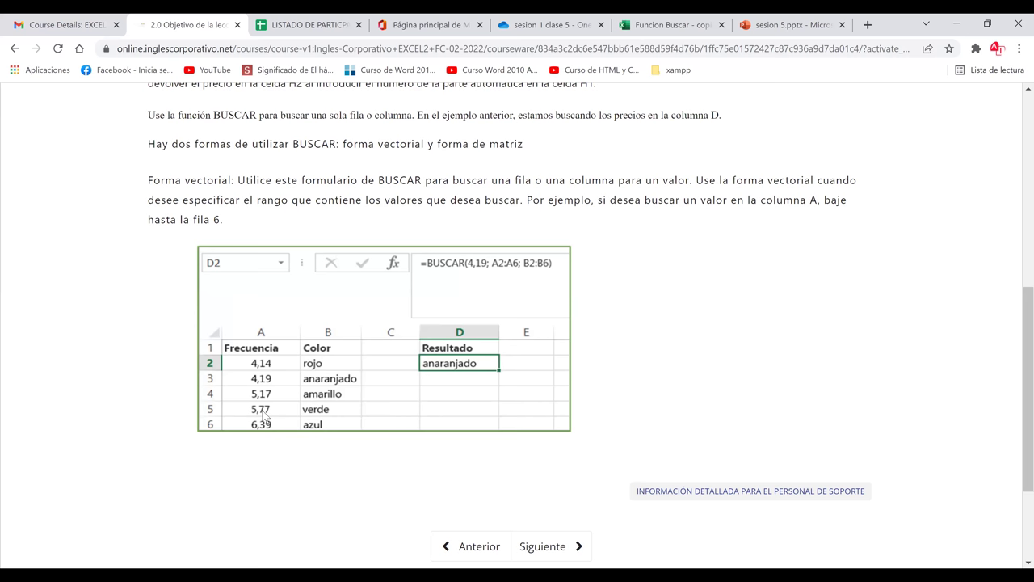
key(ctrl+plus)
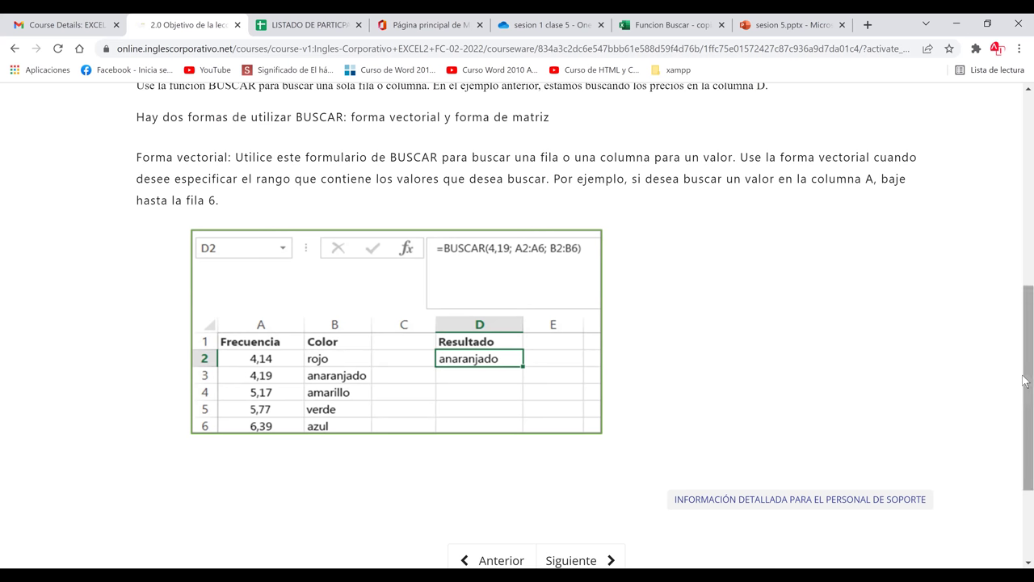
scroll(782, 282, down, 1)
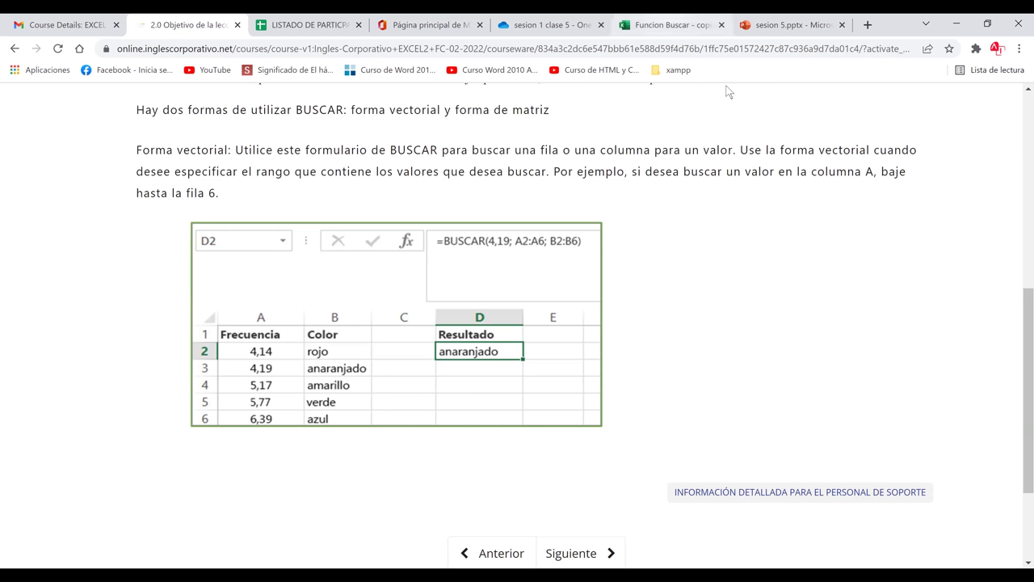
- Switch to the Funcion Buscar - copia workbook in Excel Online and inspect the article price formula in N10
key(ctrl+6)
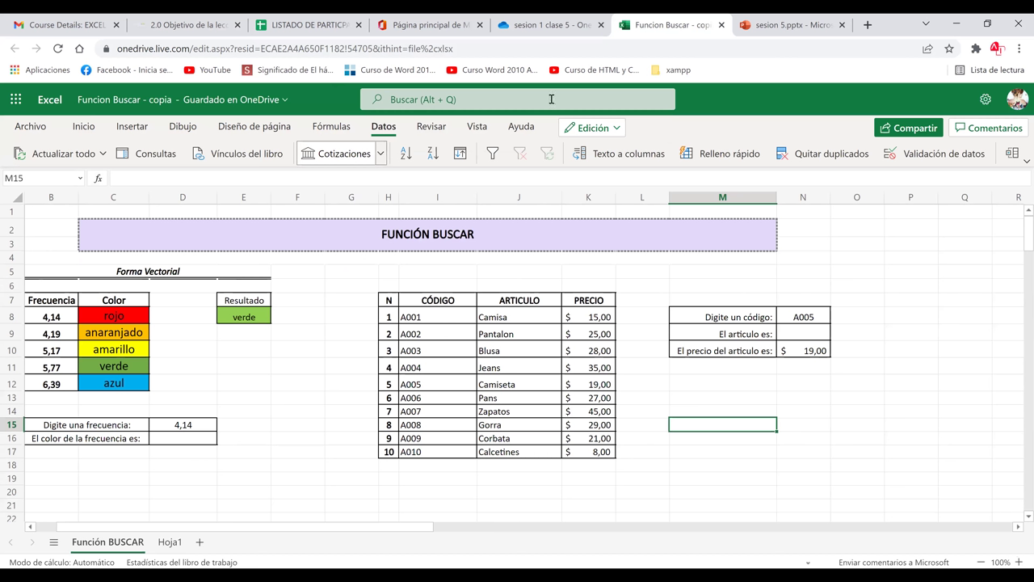
click(811, 351)
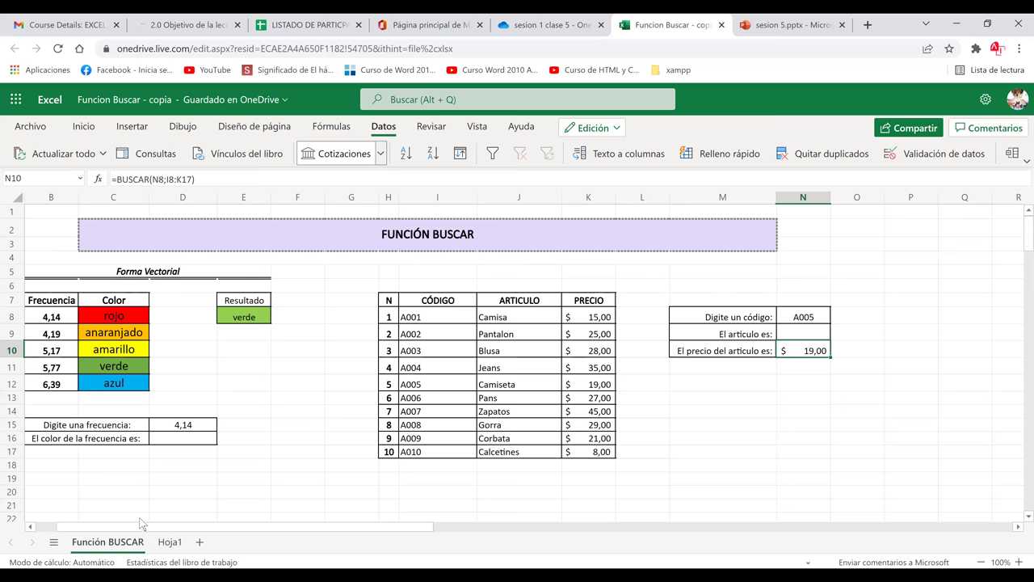
scroll(139, 516, left, 1)
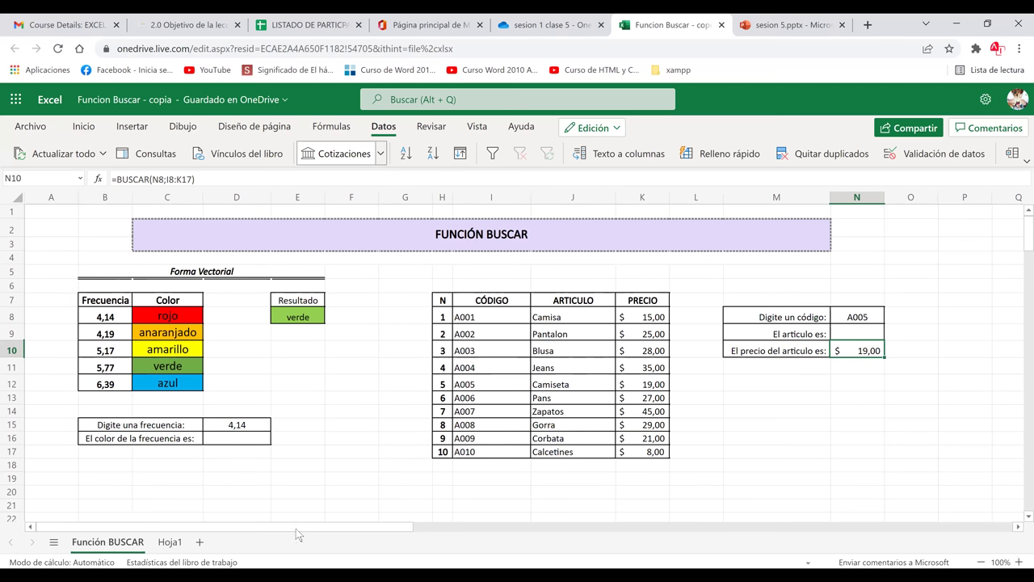
- Examine the frequency label in B15 and its input cell D15, and select the color result cell D16
click(363, 408)
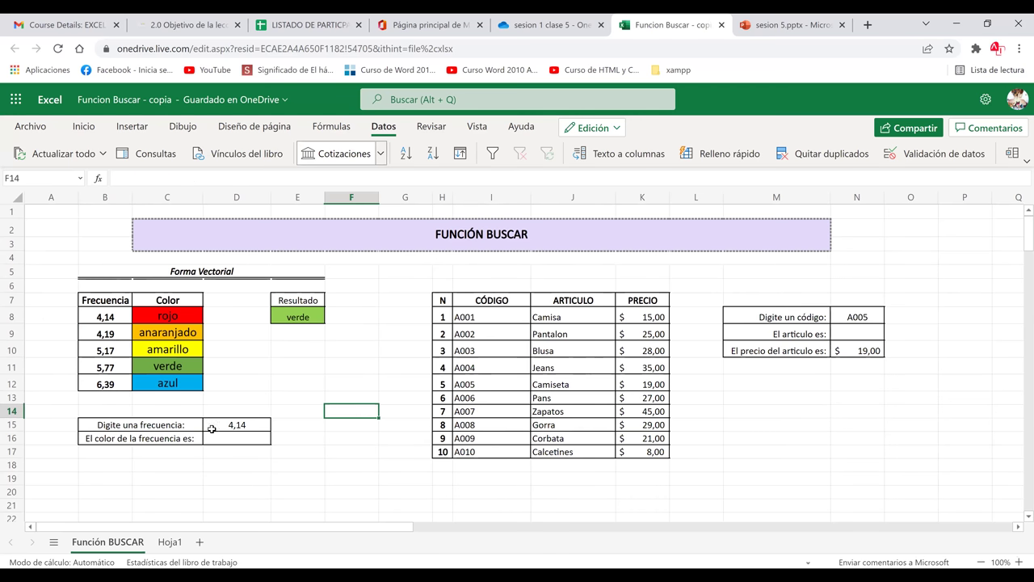
click(132, 426)
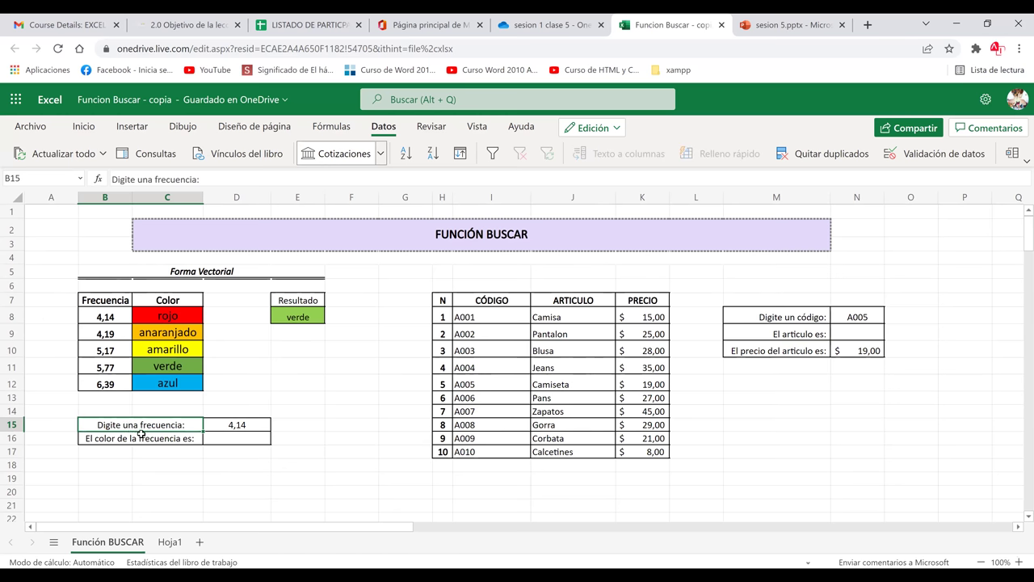
click(247, 428)
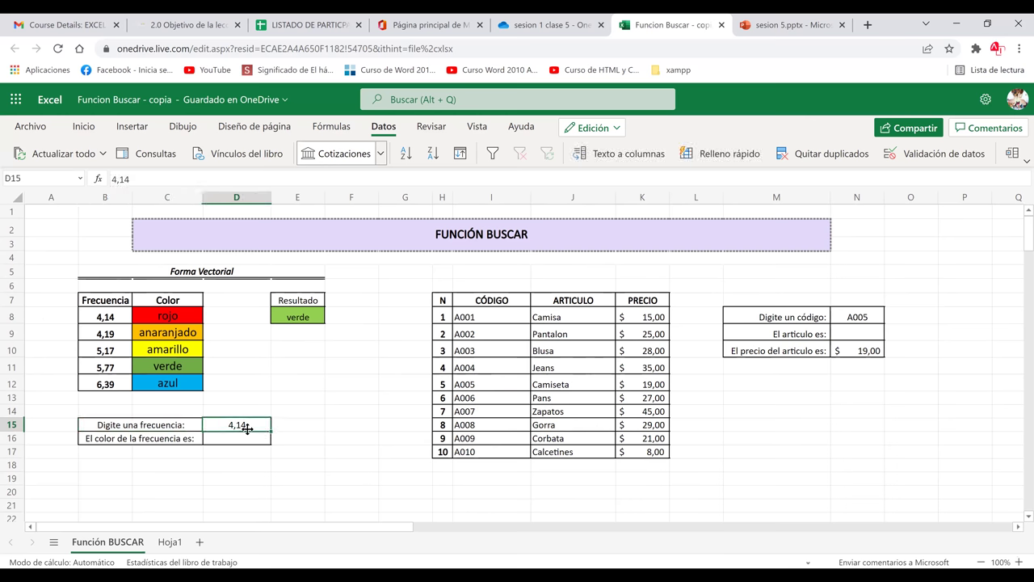
click(244, 439)
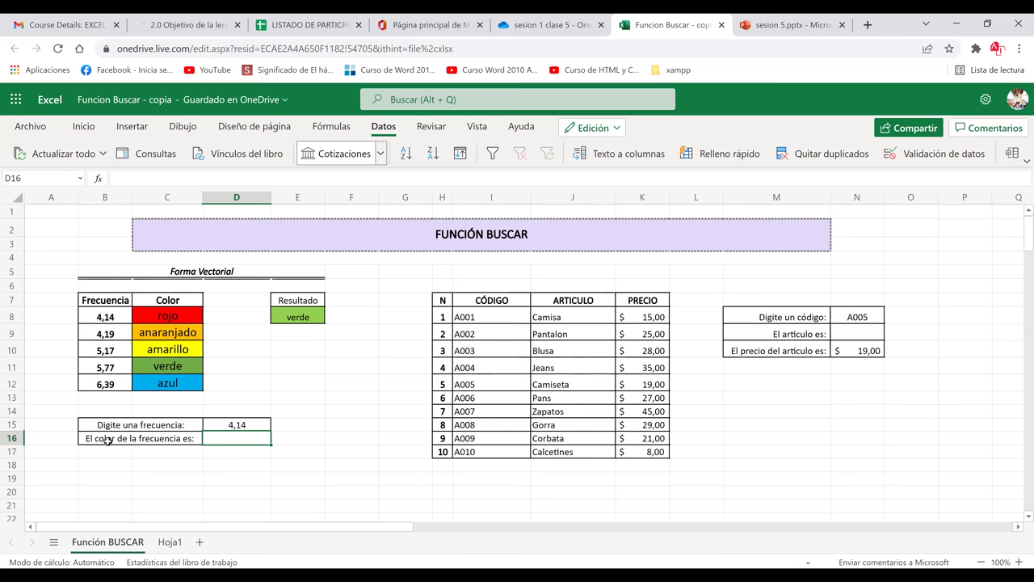
text(+)
key(BackSpace)
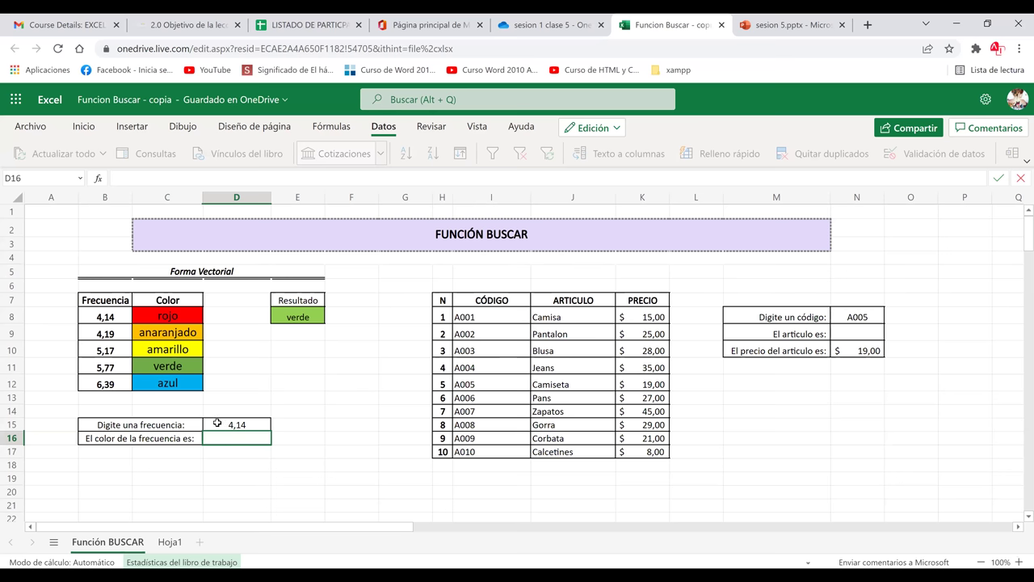
key(Escape)
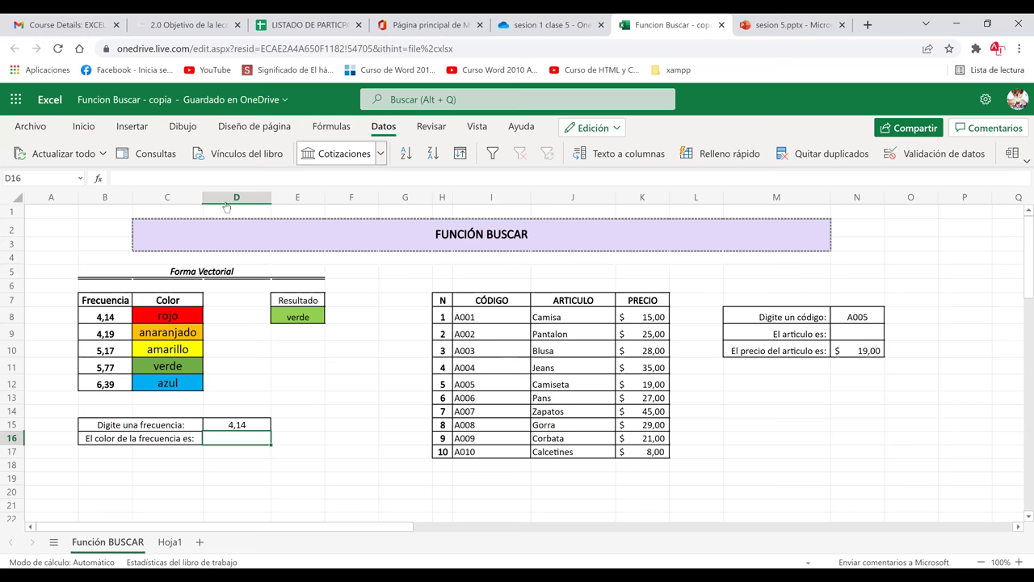
- Enter the matrix-form formula =BUSCAR(D15;B8:C12) in cell D16 to return the frequency's color
text(=)
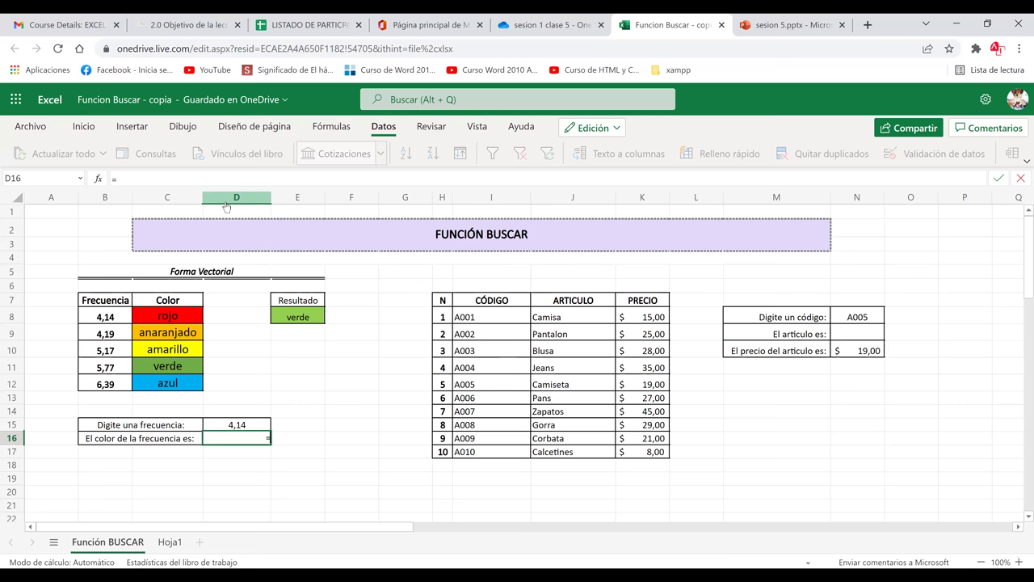
text(busc)
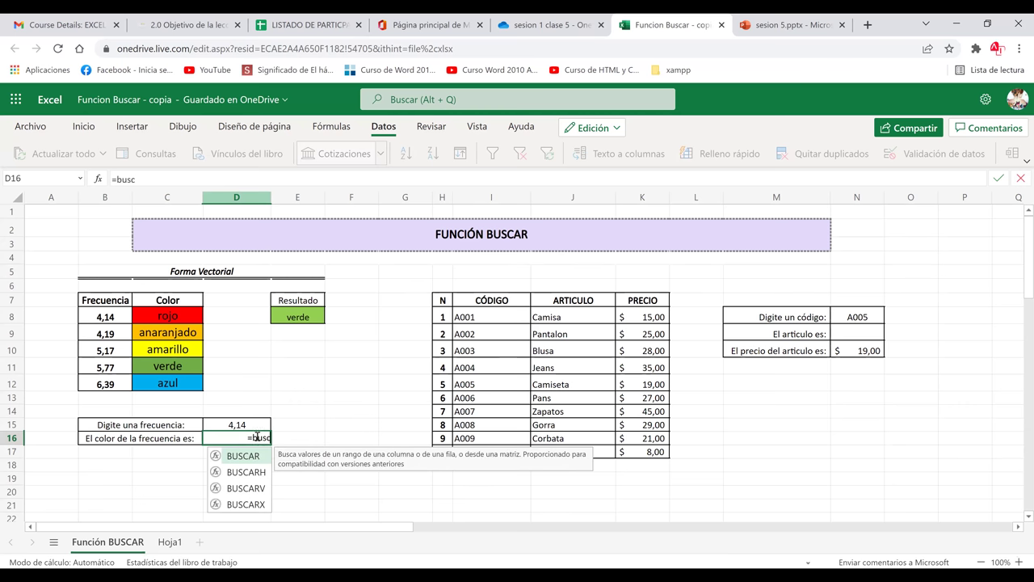
text(ar)
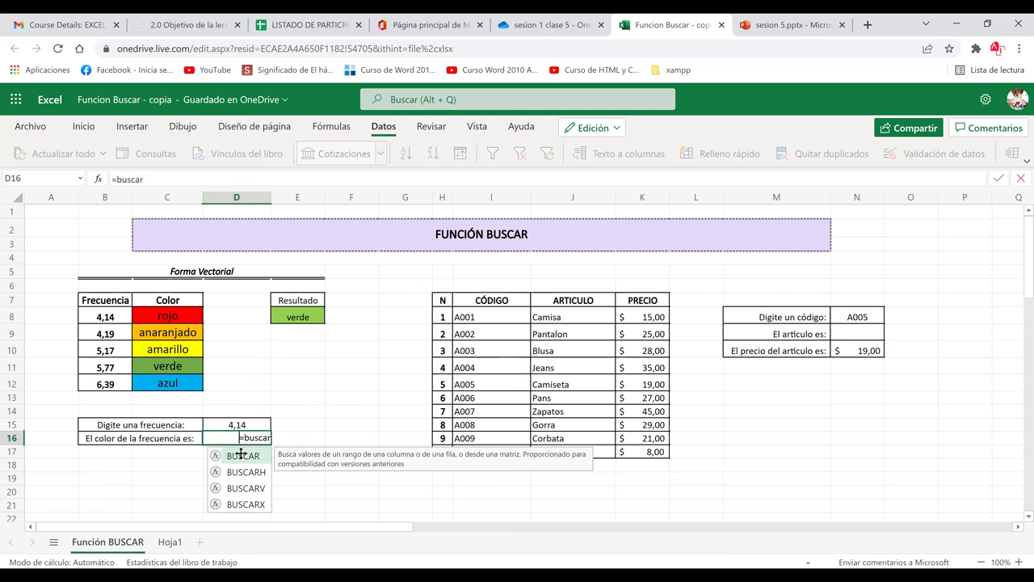
double_click(241, 454)
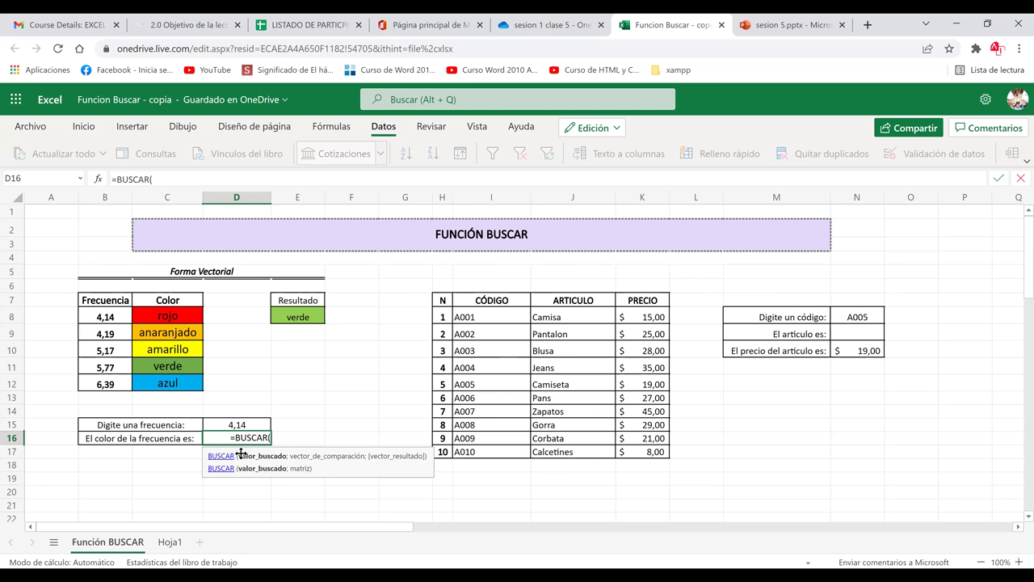
click(240, 422)
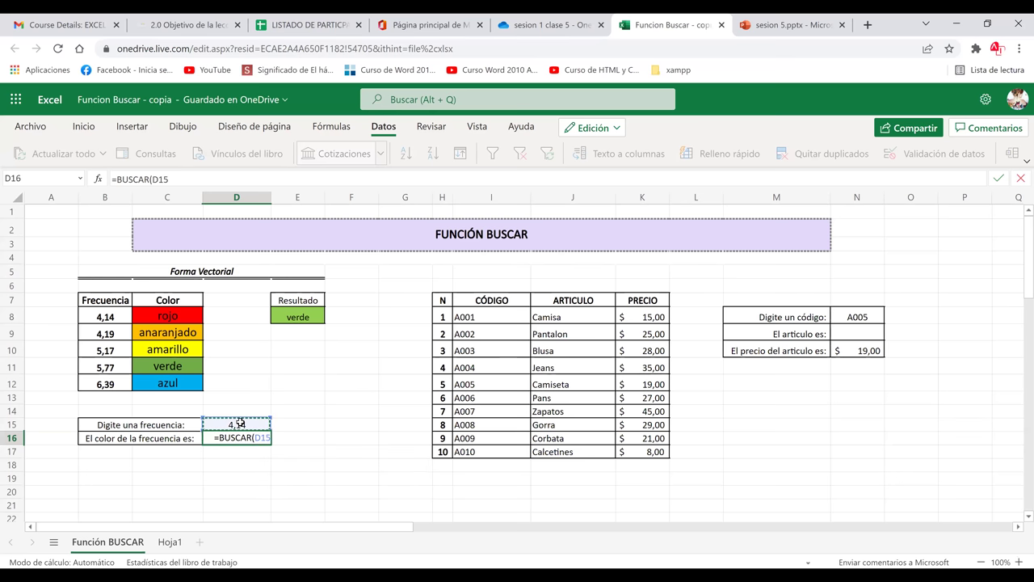
text(;)
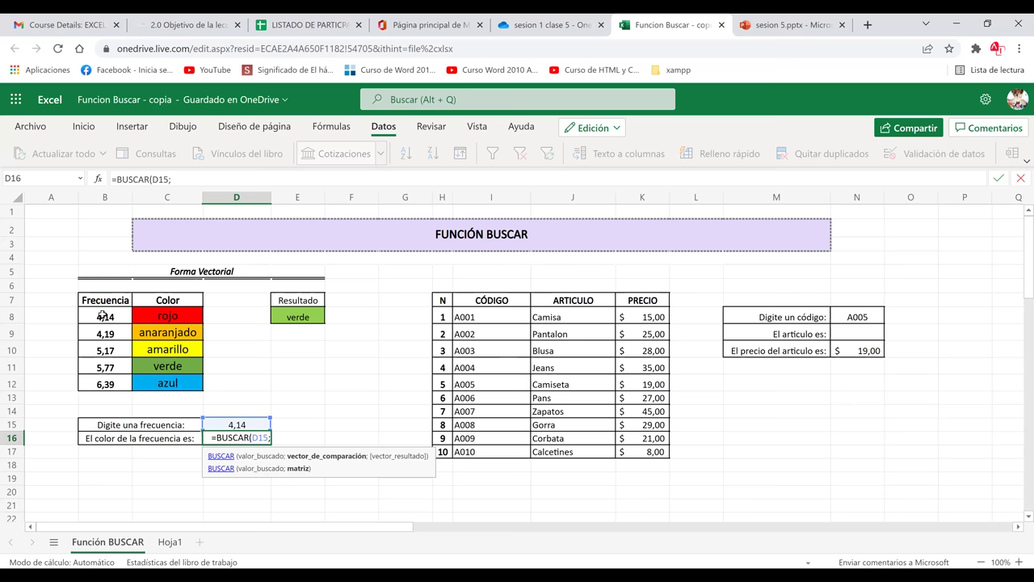
drag(102, 316, 152, 388)
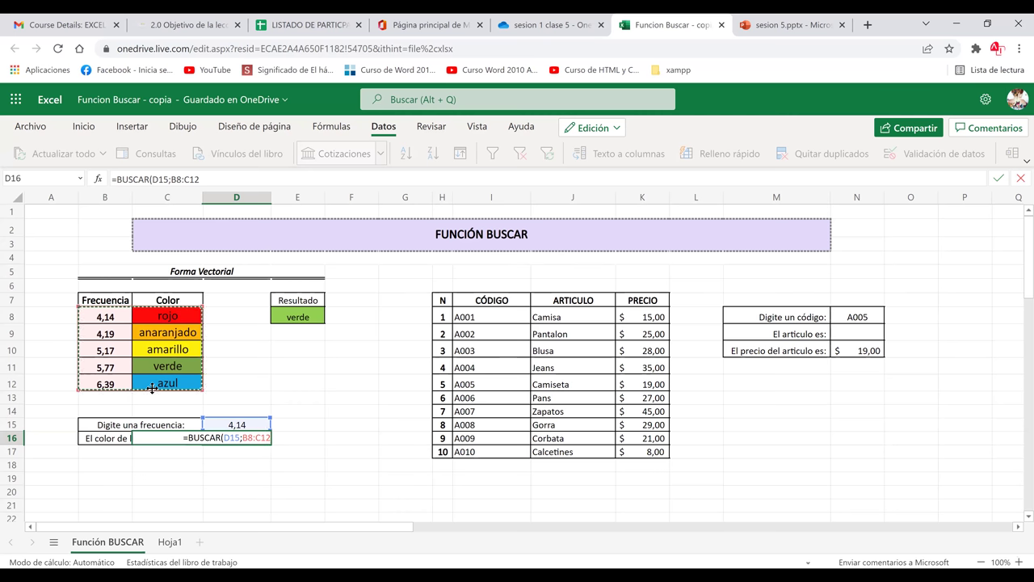
text())
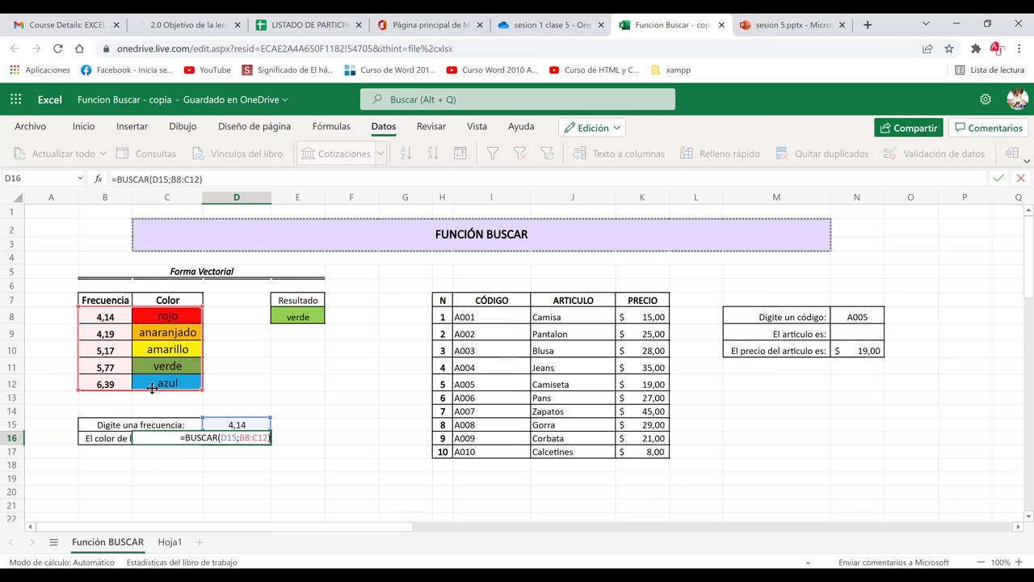
key(Return)
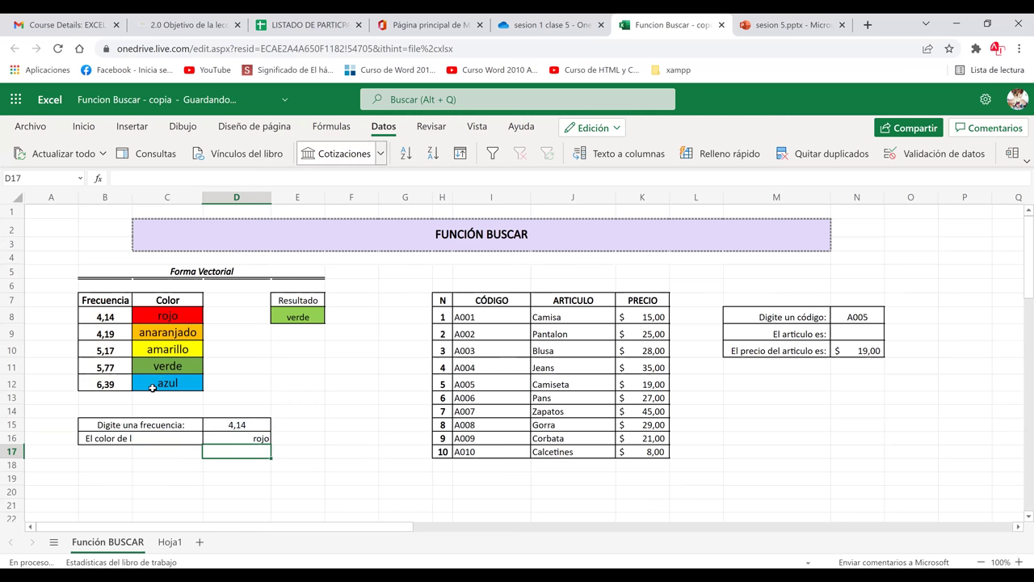
- Inspect the BUSCAR formula in D16 and the cells it references
click(265, 439)
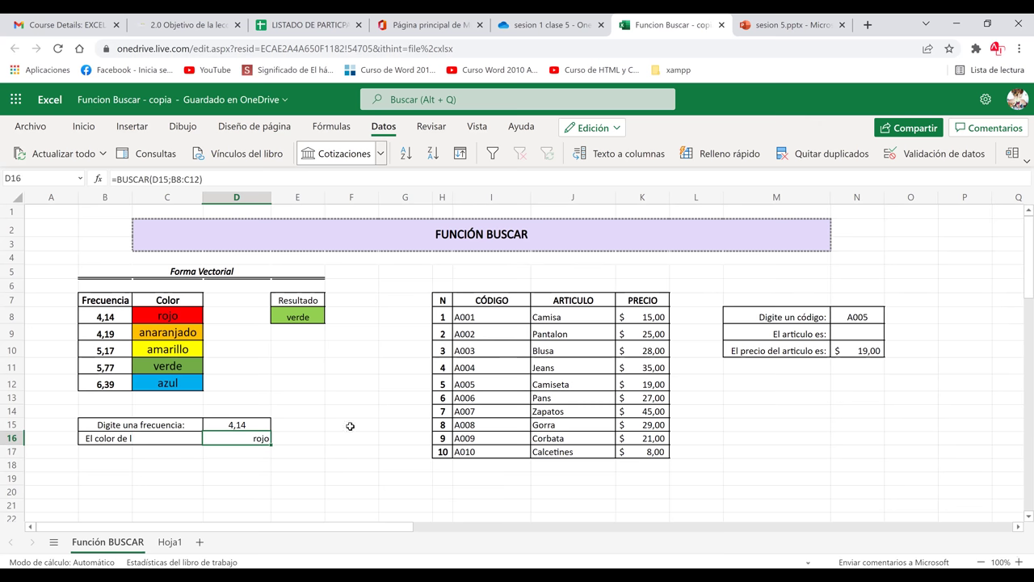
double_click(237, 439)
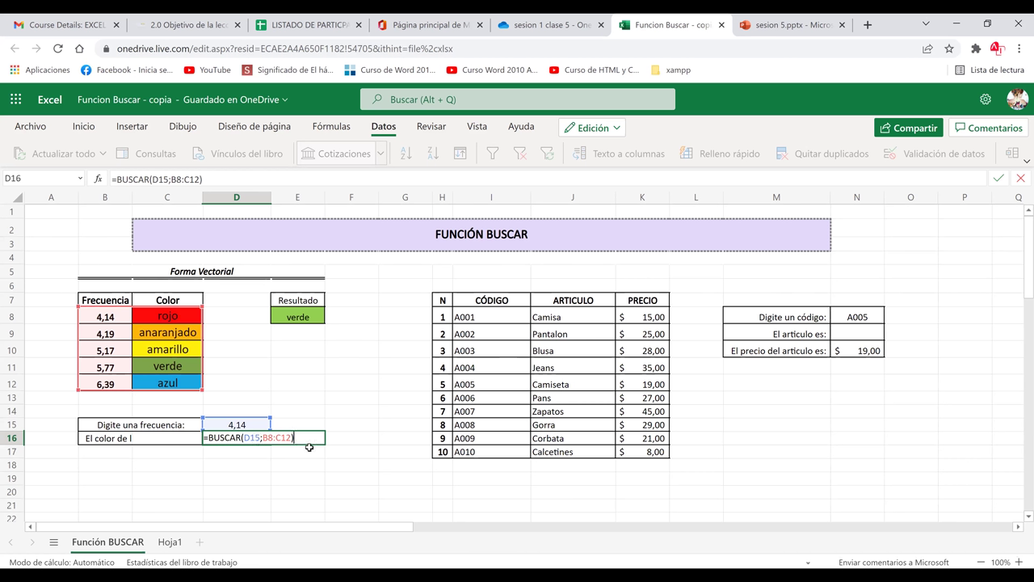
key(Return)
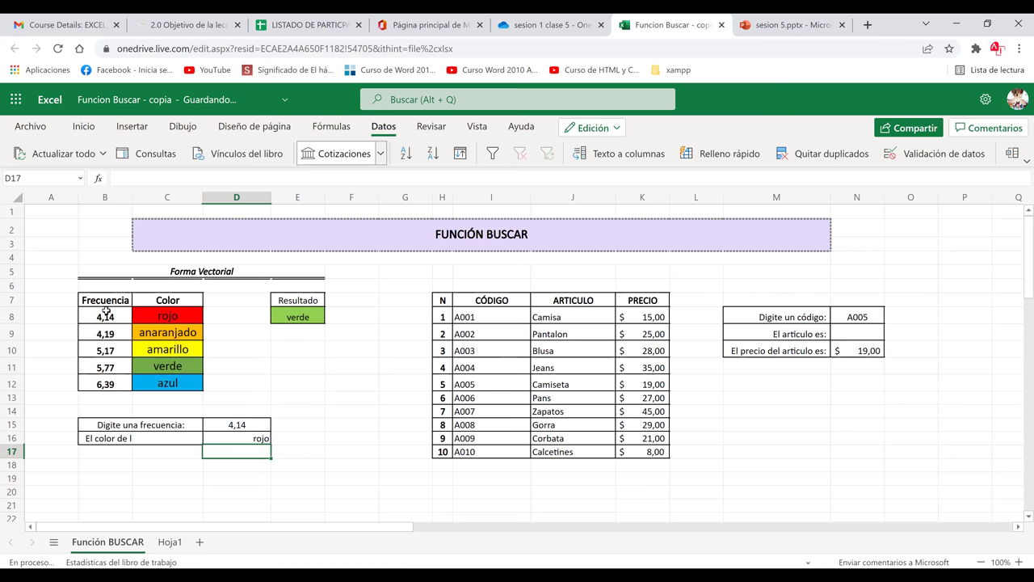
key(Up)
key(Up)
key(Up)
key(Up)
key(Up)
key(Up)
key(Right)
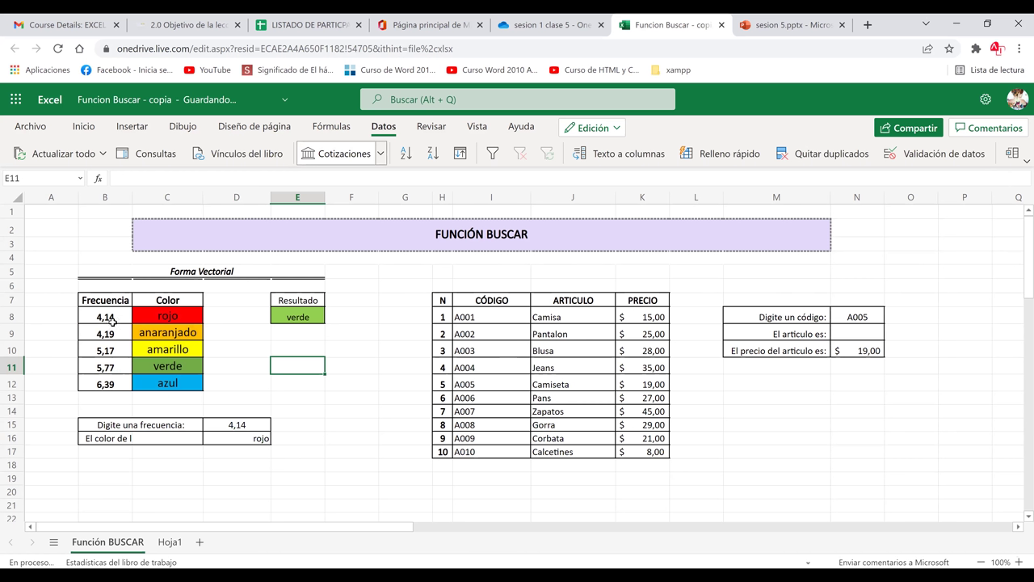
- Compare the searched frequency in D15 with table entries B8 and B9 and the matching color in C8
click(241, 429)
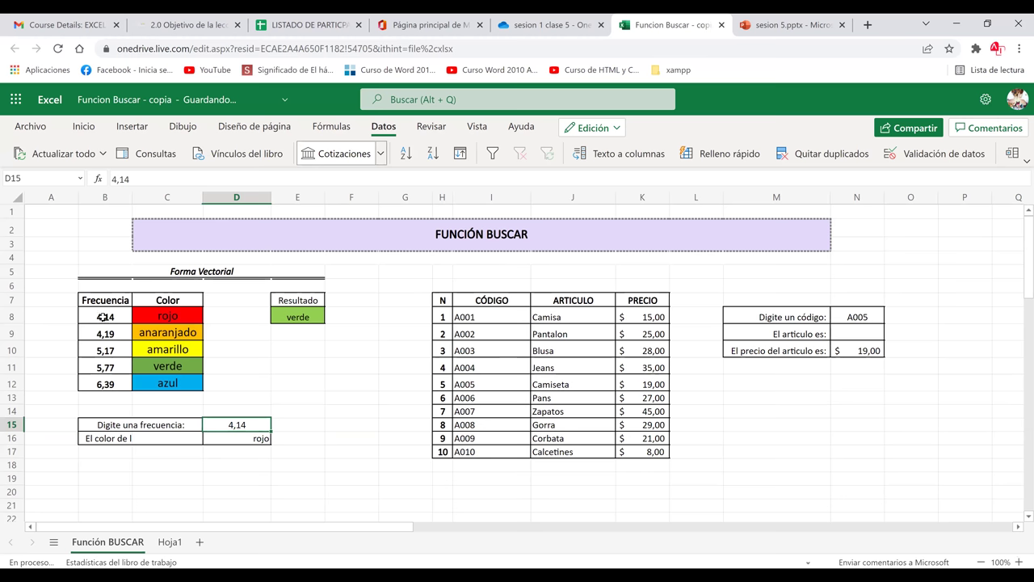
click(123, 335)
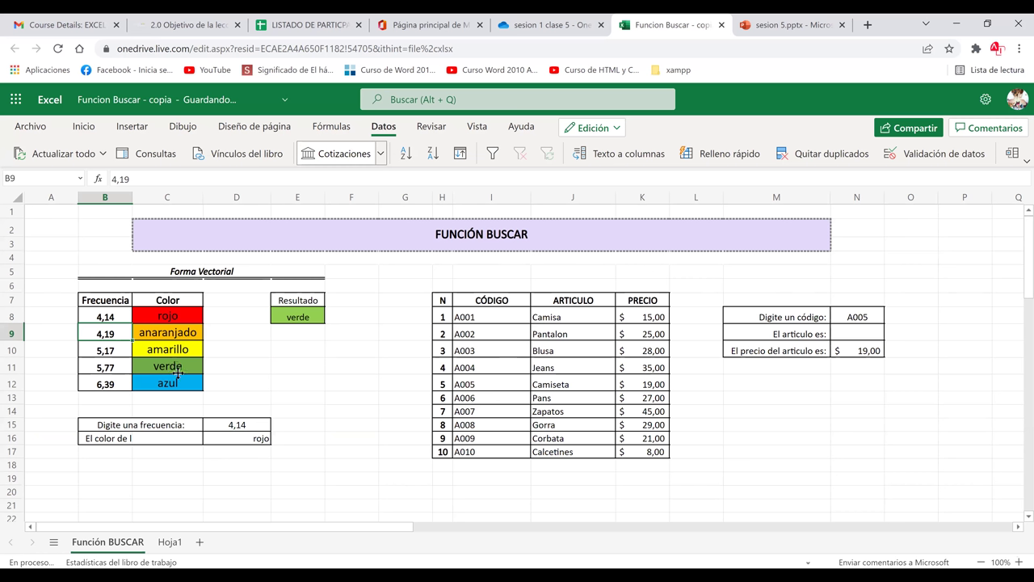
click(101, 317)
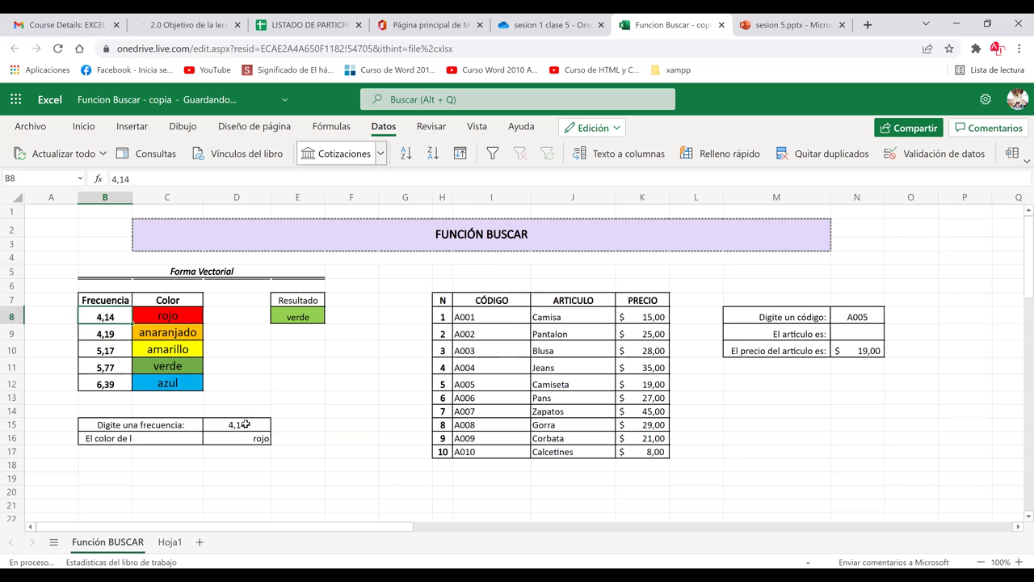
click(173, 317)
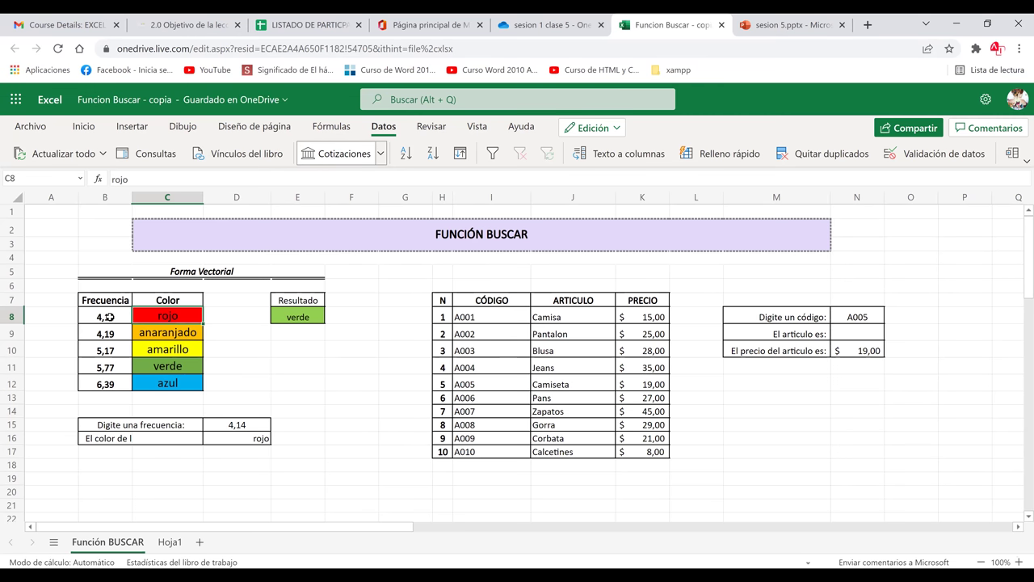
click(108, 317)
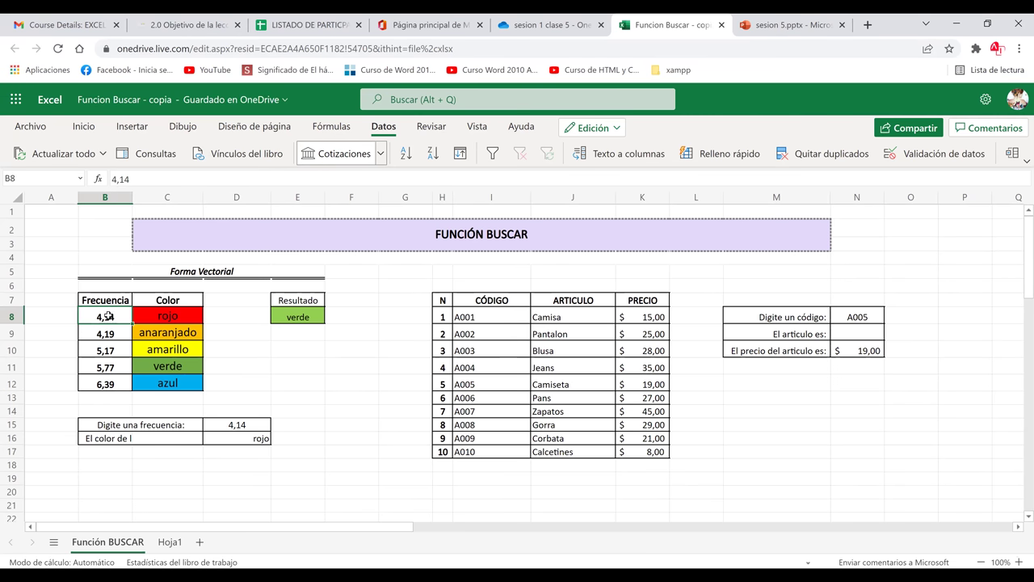
click(150, 318)
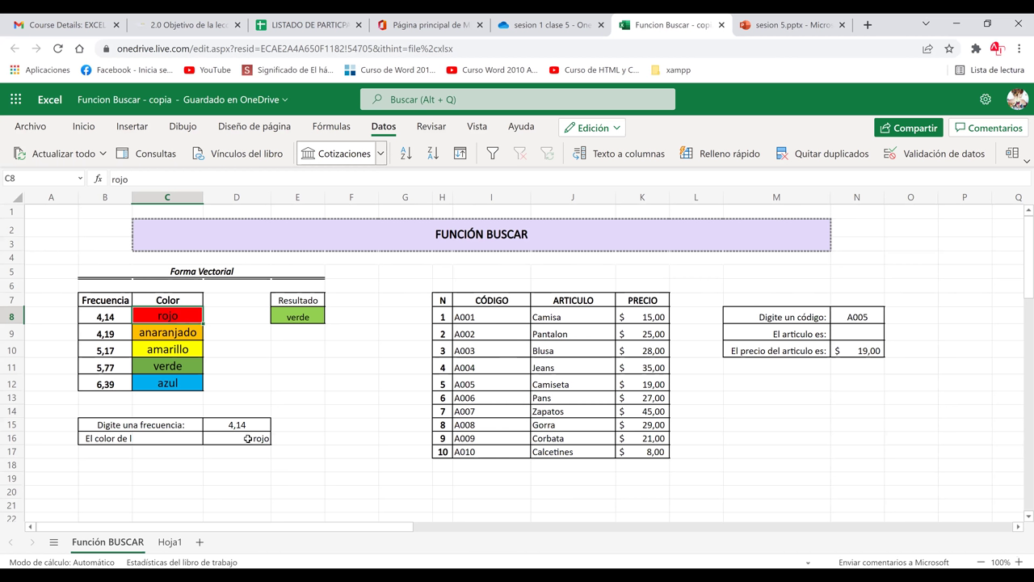
- Paste a copy of the frequency lookup block B15:D16 in the area starting at B20 and clear cell D21
click(132, 499)
key(ctrl+v)
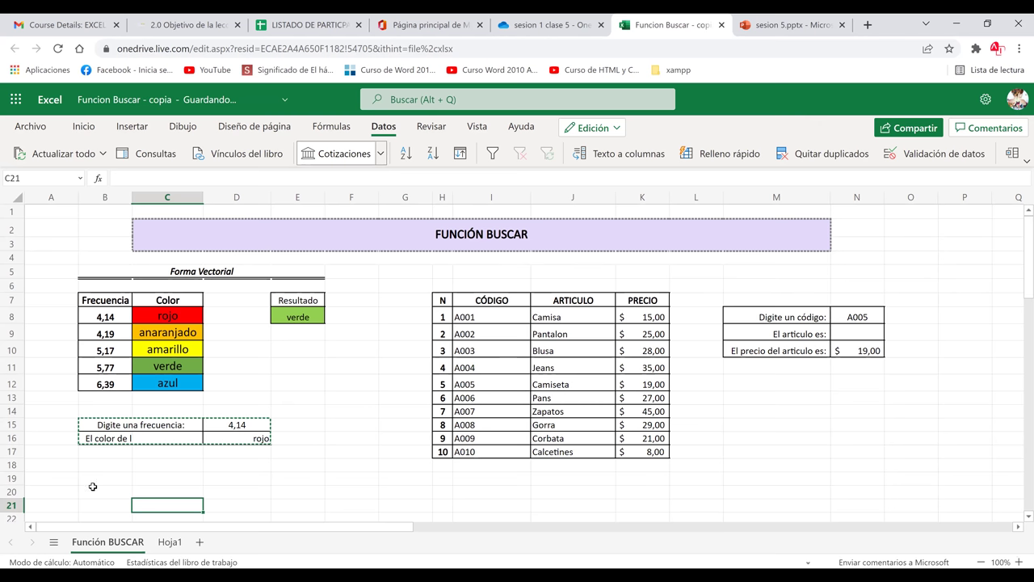
key(Left)
key(ctrl+v)
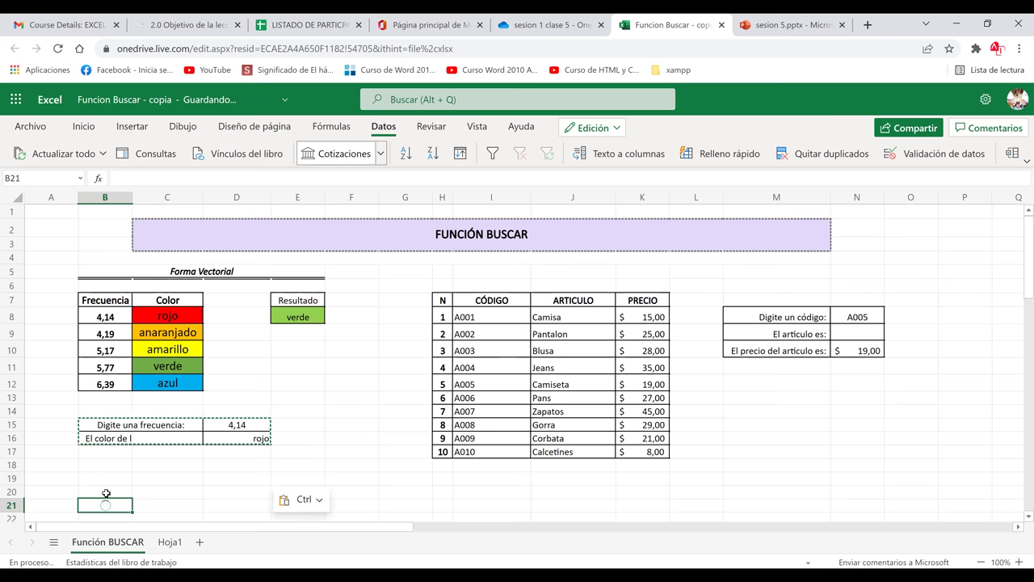
click(224, 491)
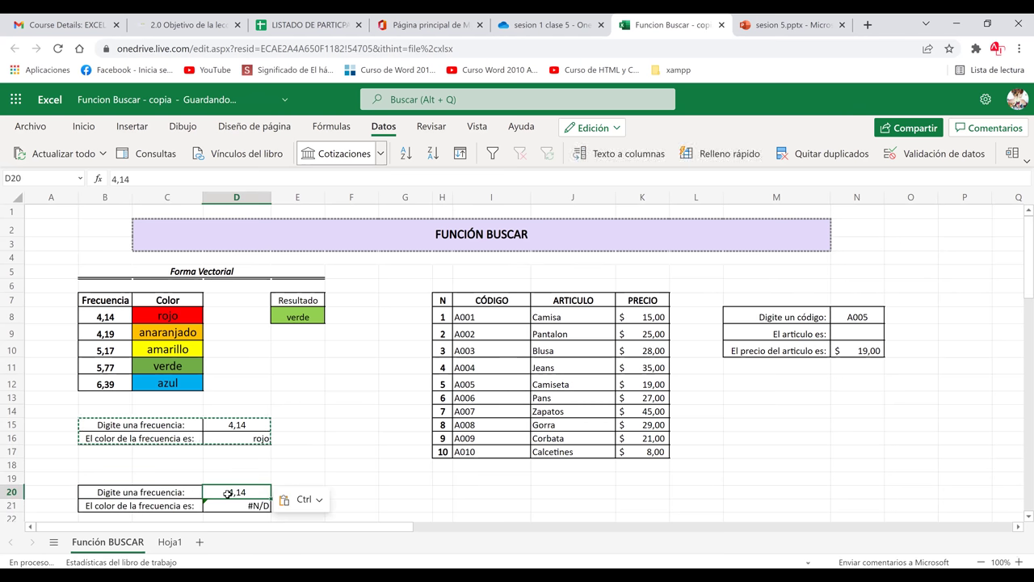
click(243, 505)
click(350, 491)
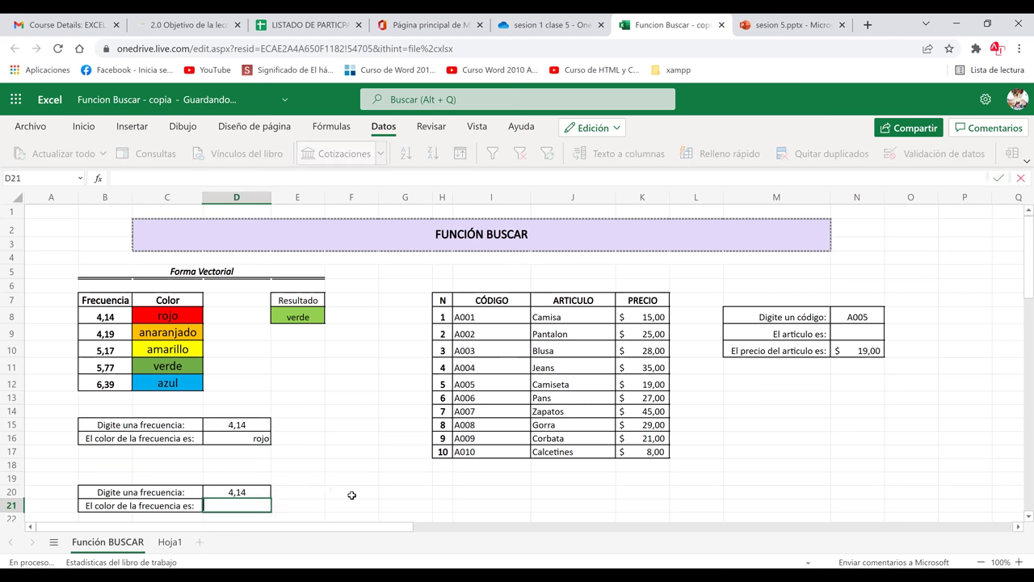
- Review the formula in D16 and clear the copied color result in D22
click(243, 438)
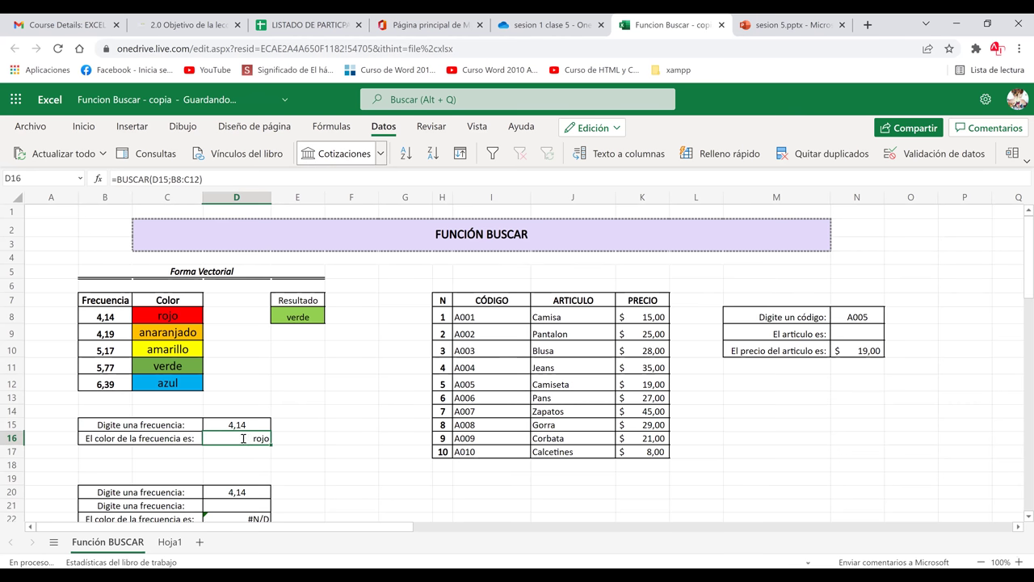
double_click(238, 439)
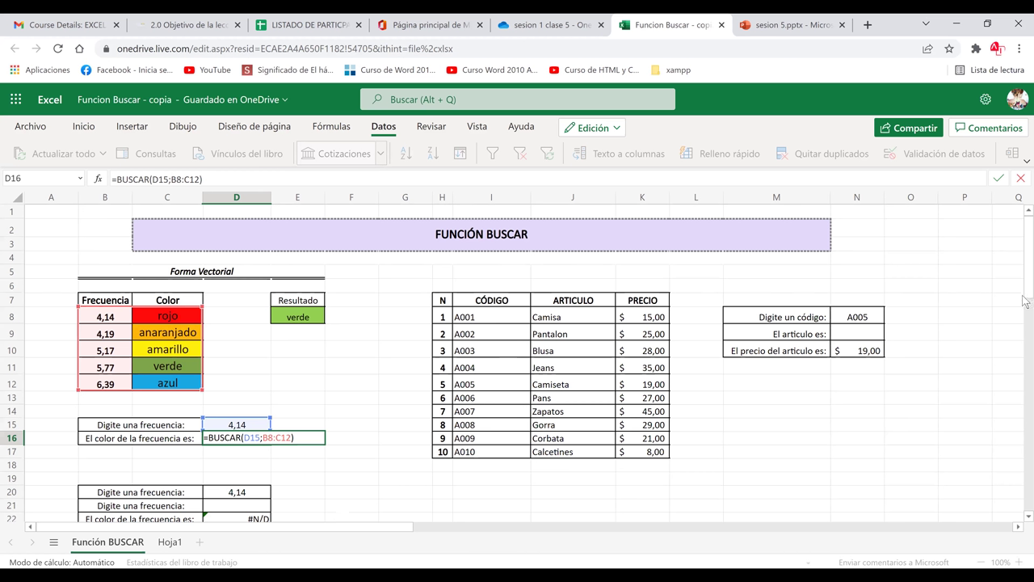
scroll(238, 470, down, 2)
click(237, 466)
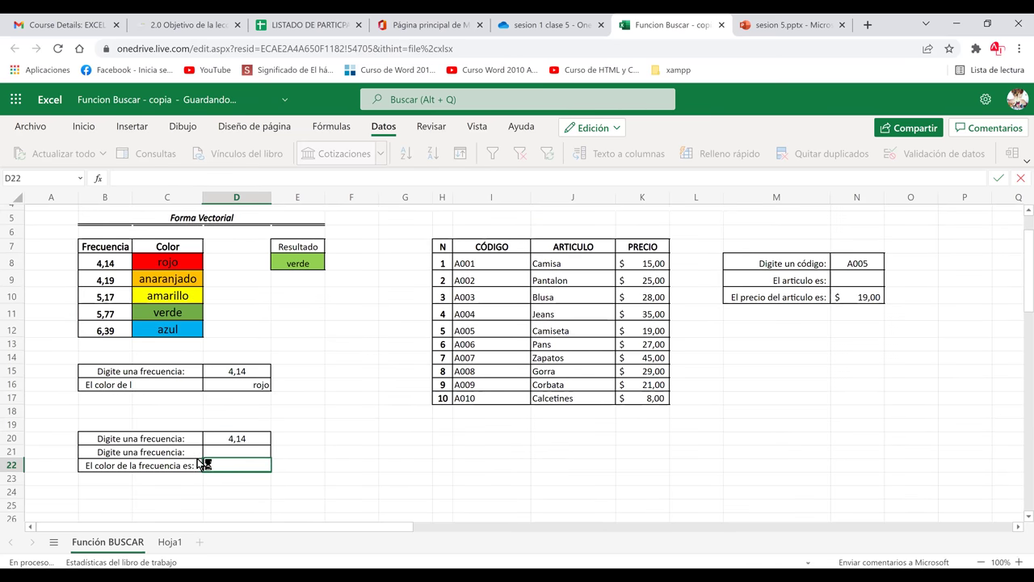
key(Tab)
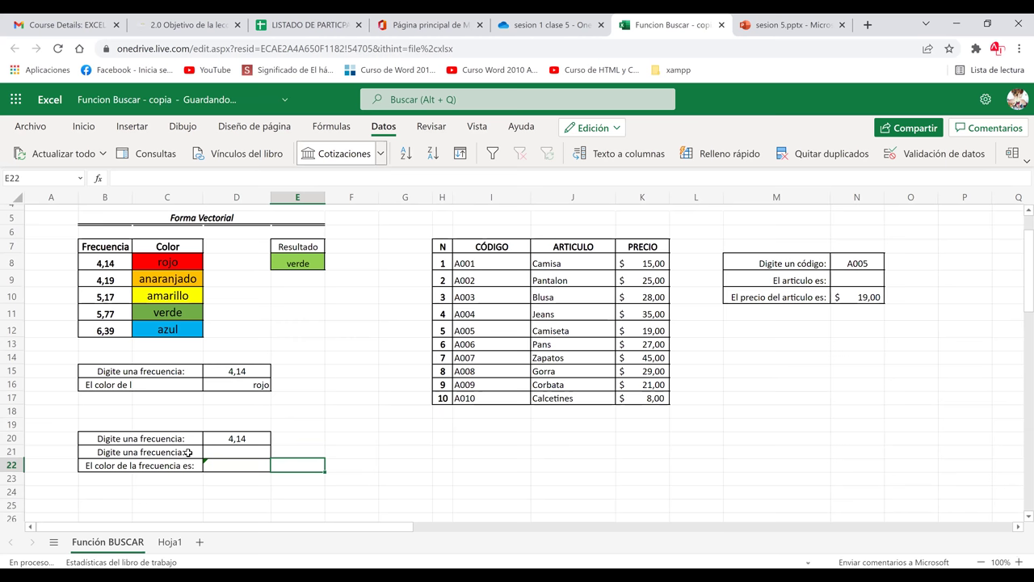
- Delete row 21 with the duplicate frequency label
click(10, 452)
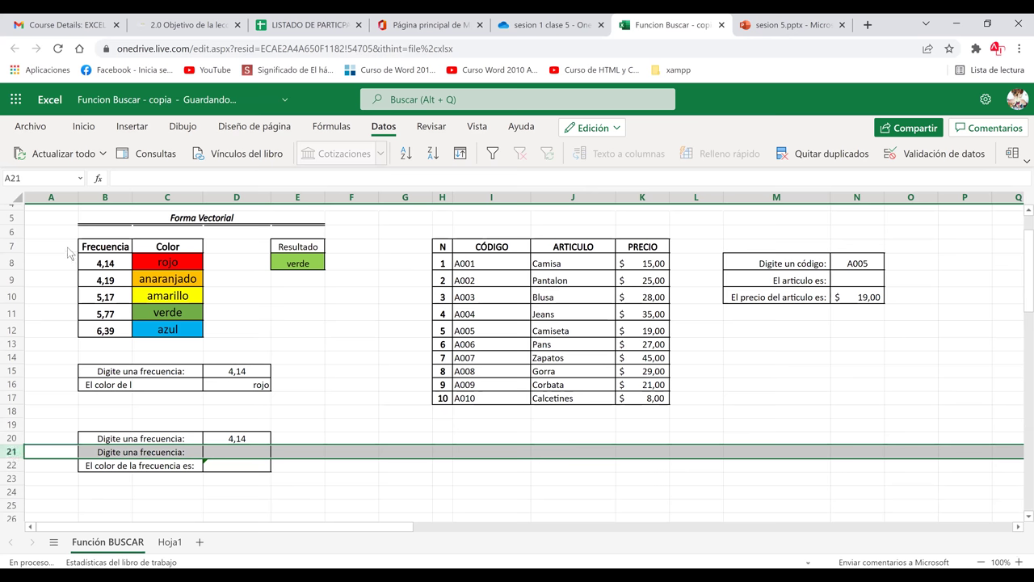
key(shift+F10)
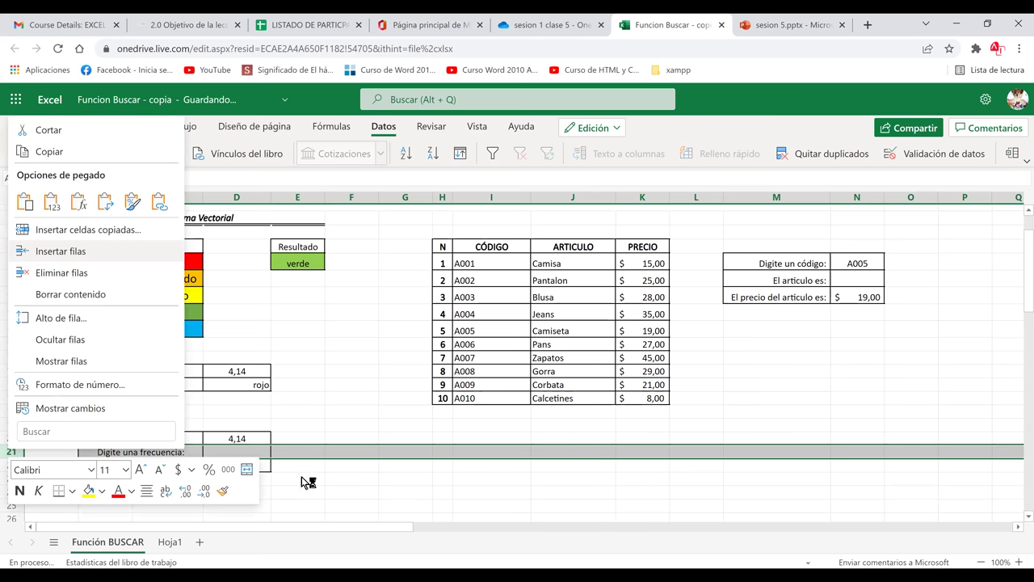
key(Escape)
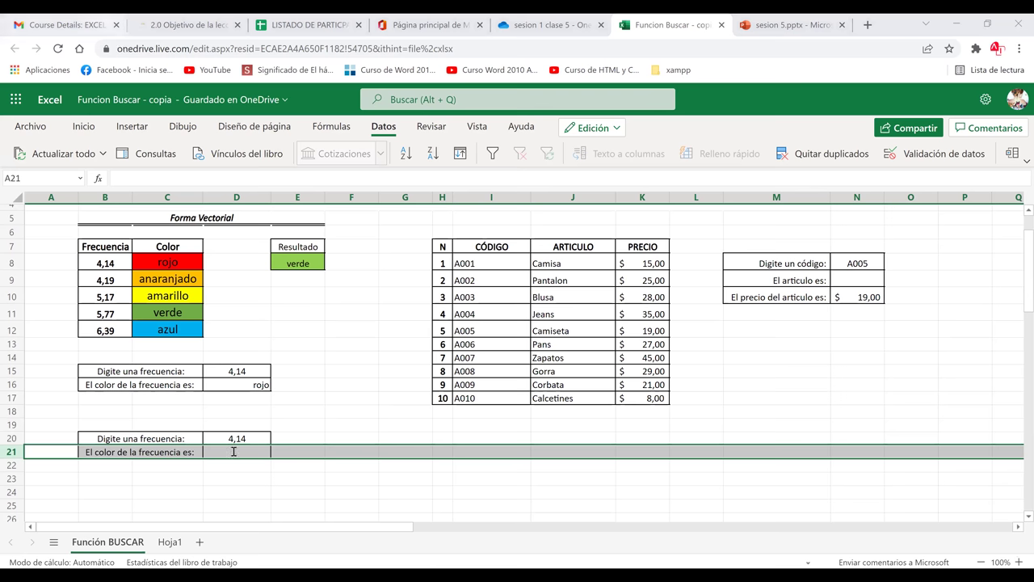
- Enter the vector-form formula =BUSCAR(D20;B8:B12;C8:C12) in D21 to look up the color of the frequency in D20
key(Right)
key(Right)
text(=)
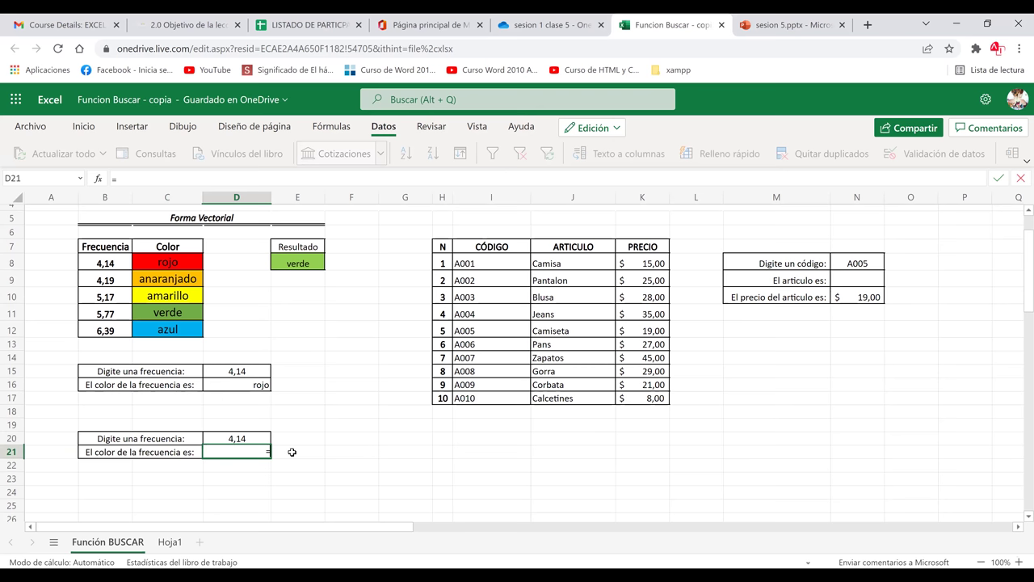
text(buscar)
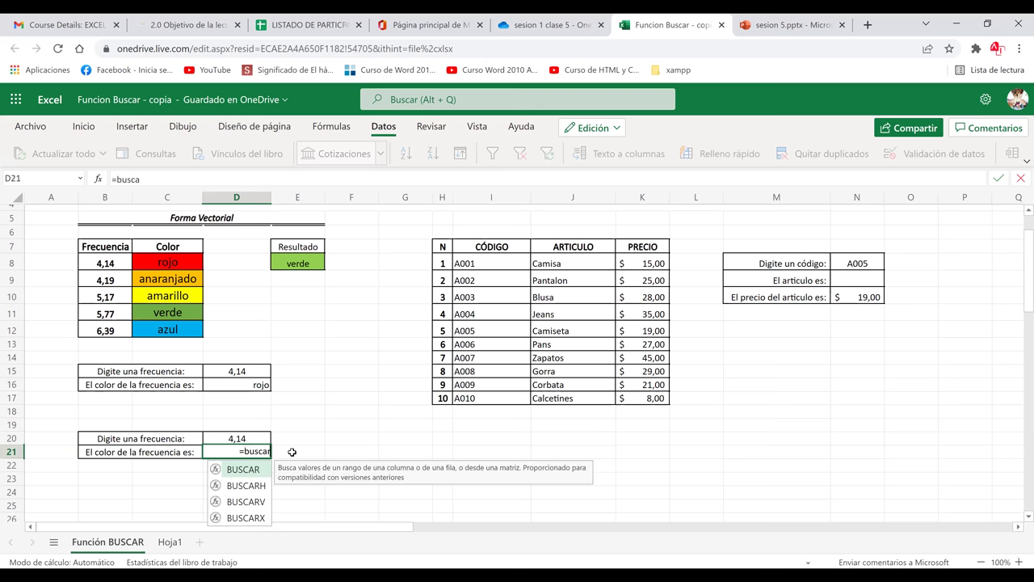
click(244, 468)
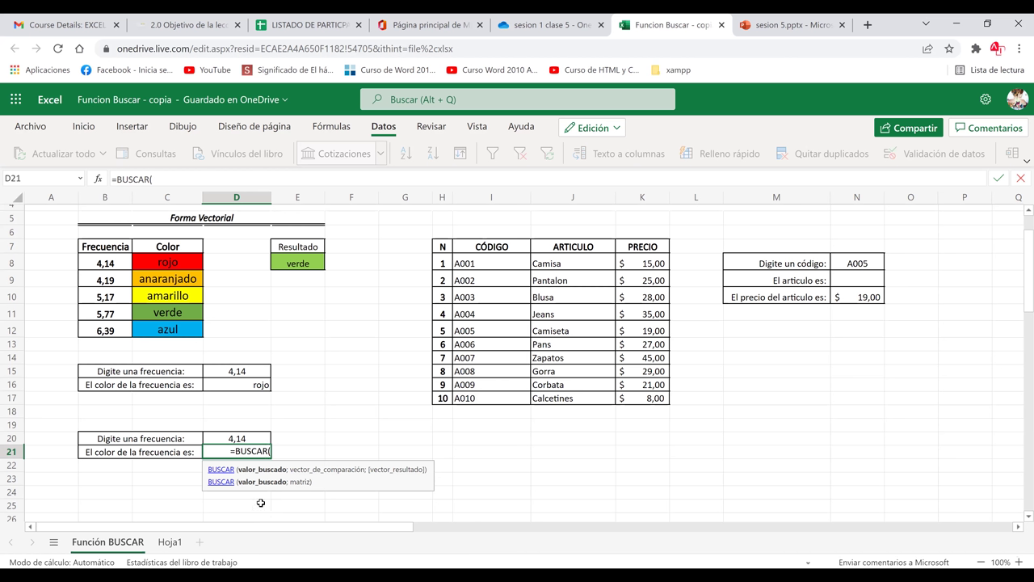
click(248, 437)
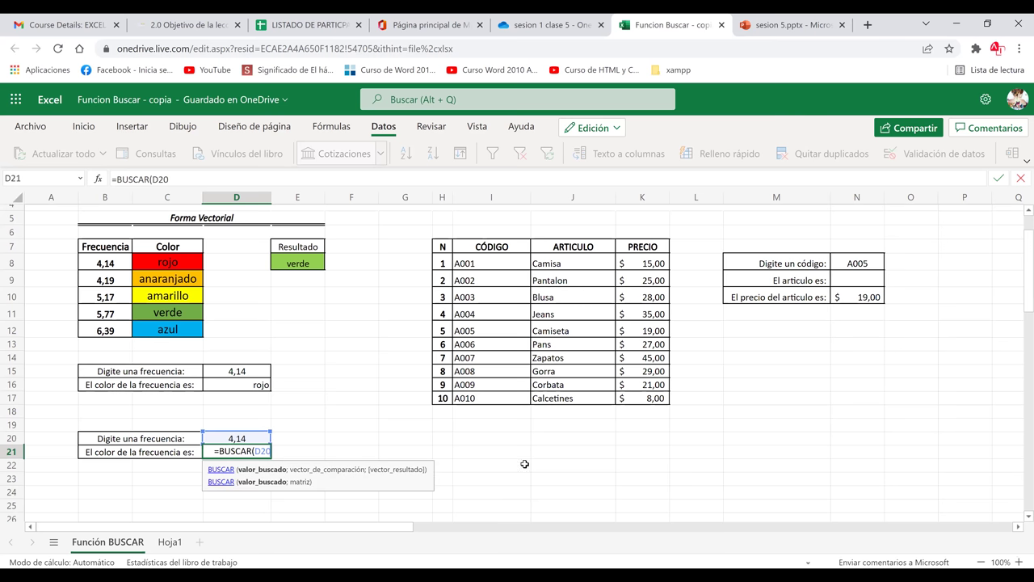
text(;)
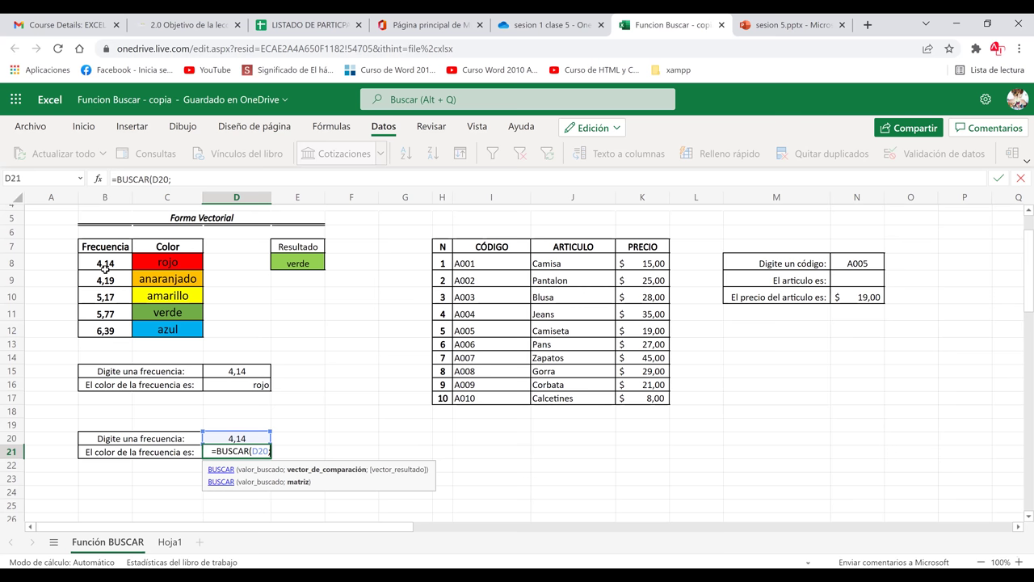
drag(105, 267, 106, 328)
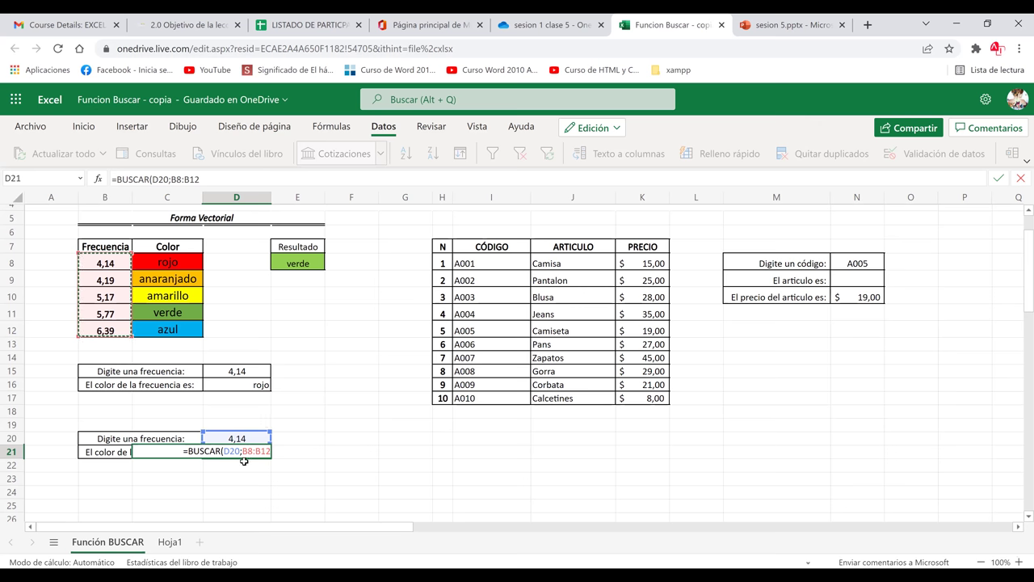
text(;)
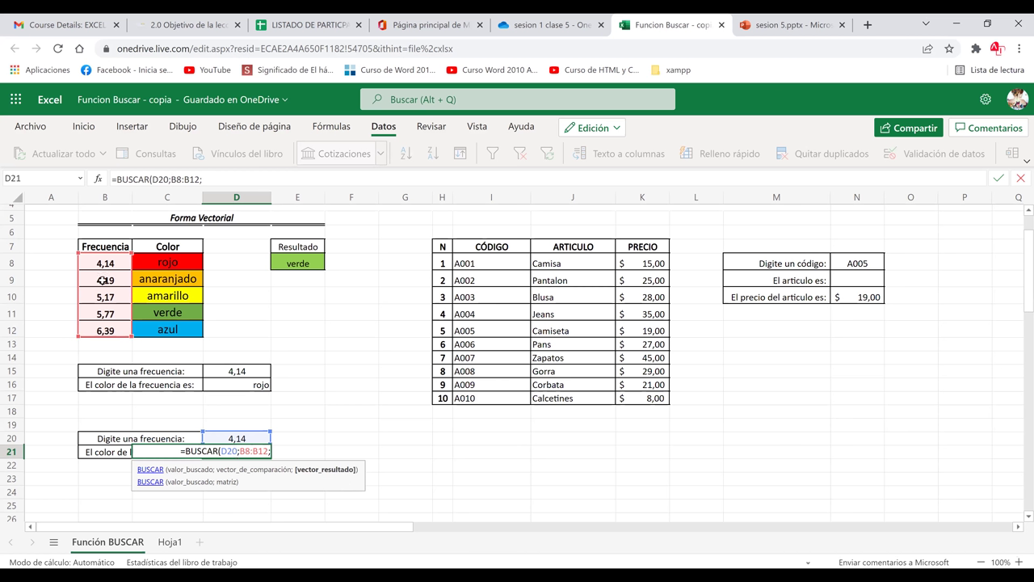
drag(167, 262, 167, 329)
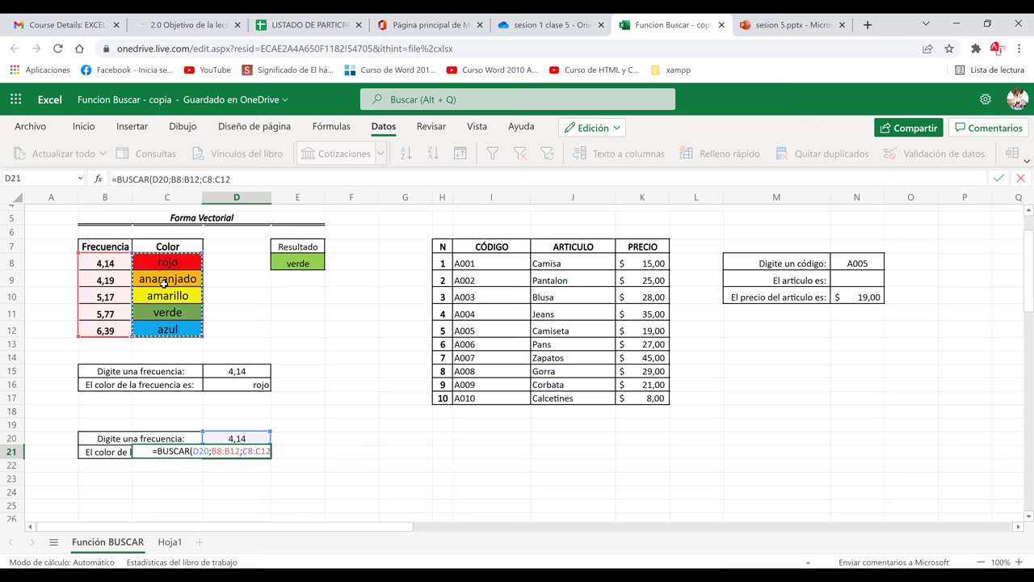
click(247, 177)
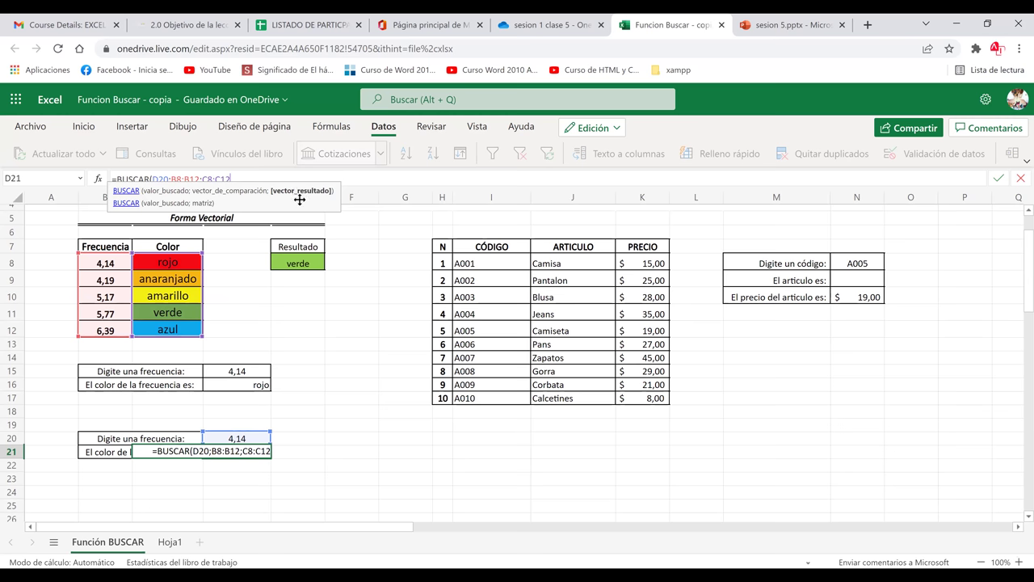
text())
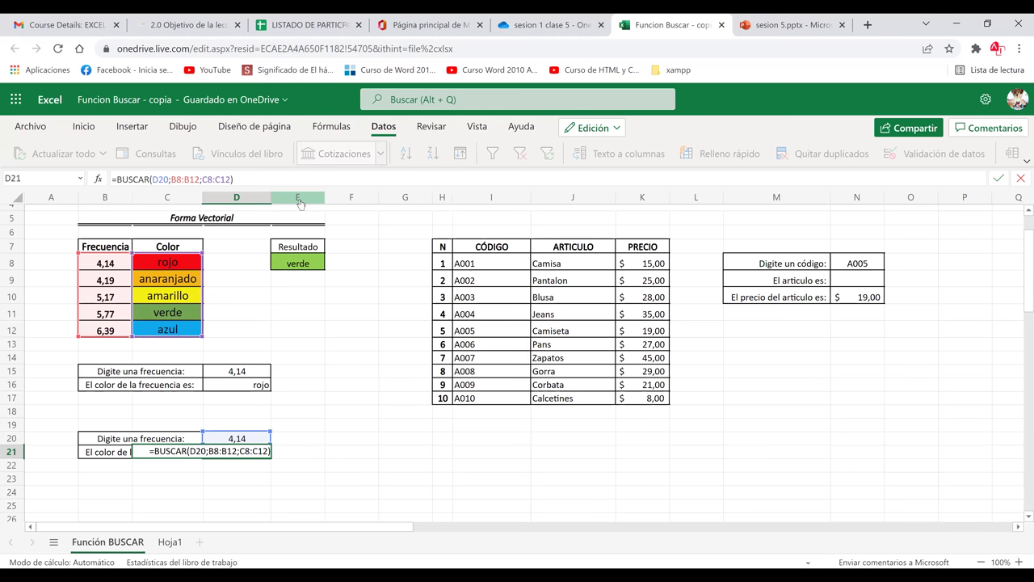
key(Return)
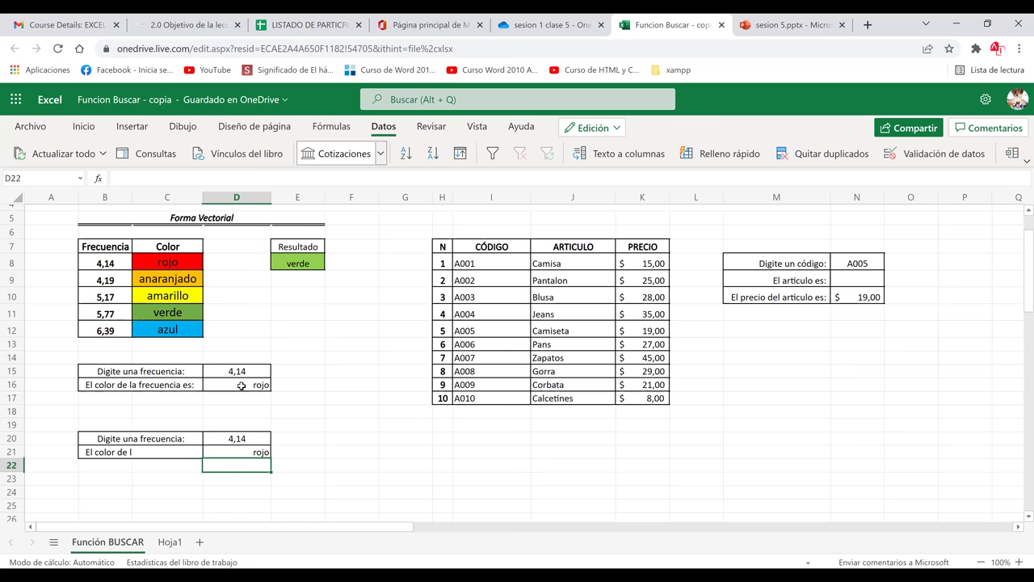
- Review the matrix-form BUSCAR formula in D16 and compare the two frequency lookup blocks
double_click(242, 385)
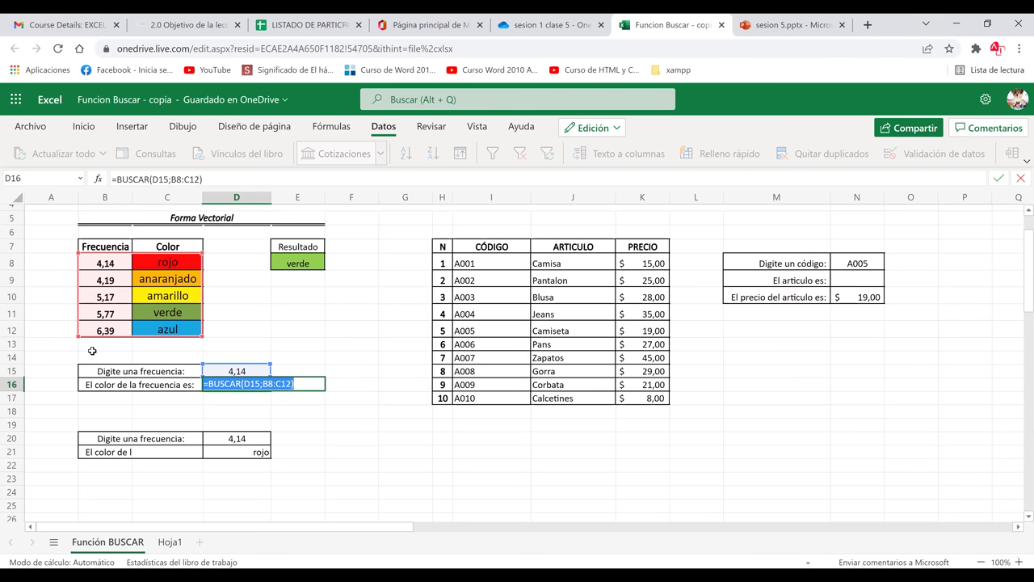
key(Return)
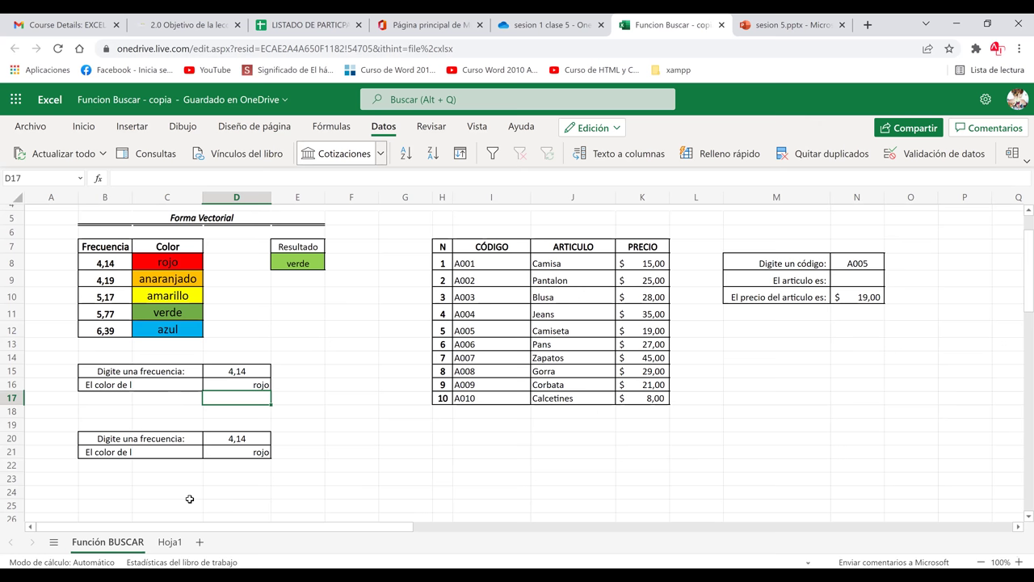
click(320, 443)
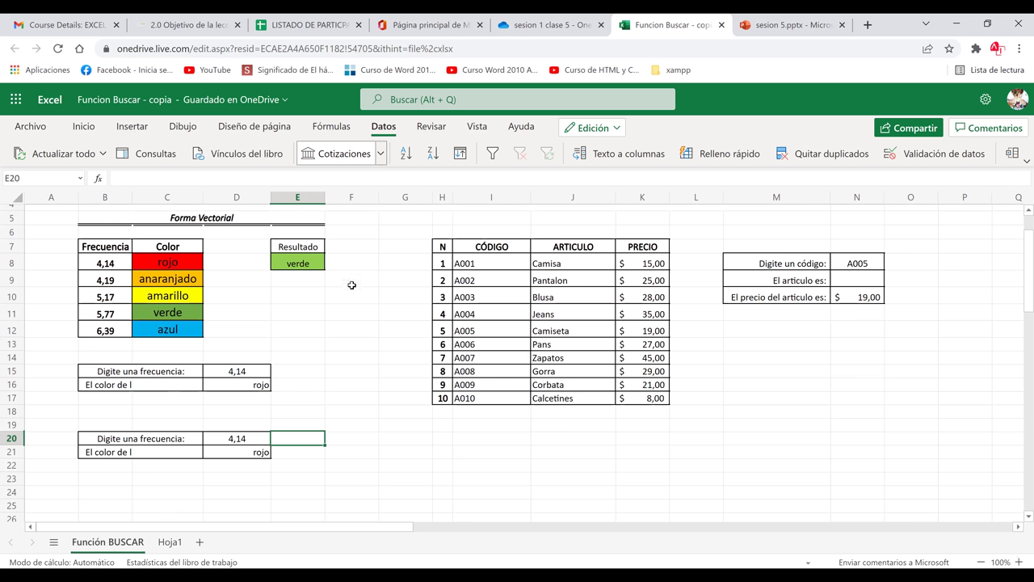
click(288, 246)
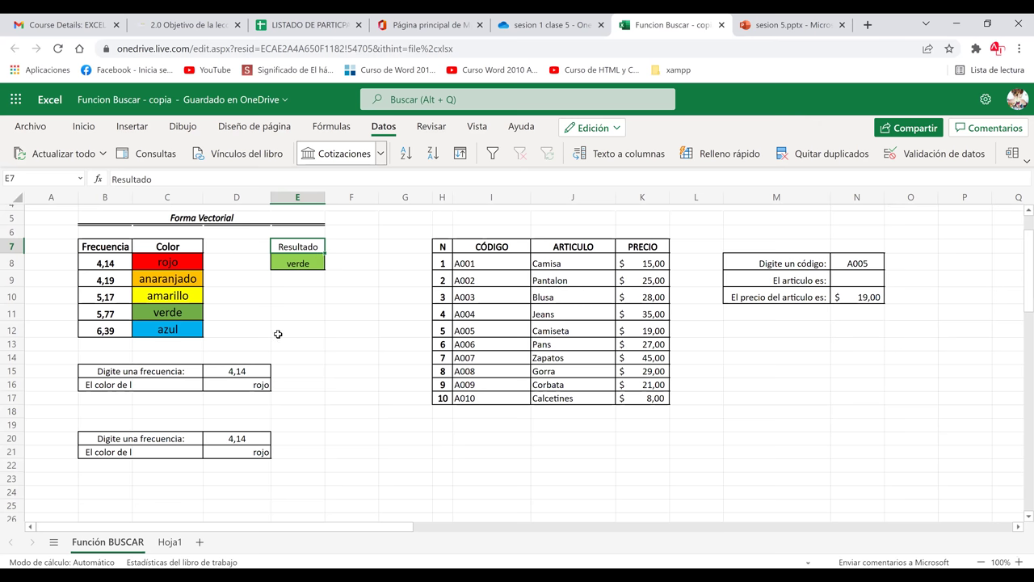
drag(113, 352, 135, 463)
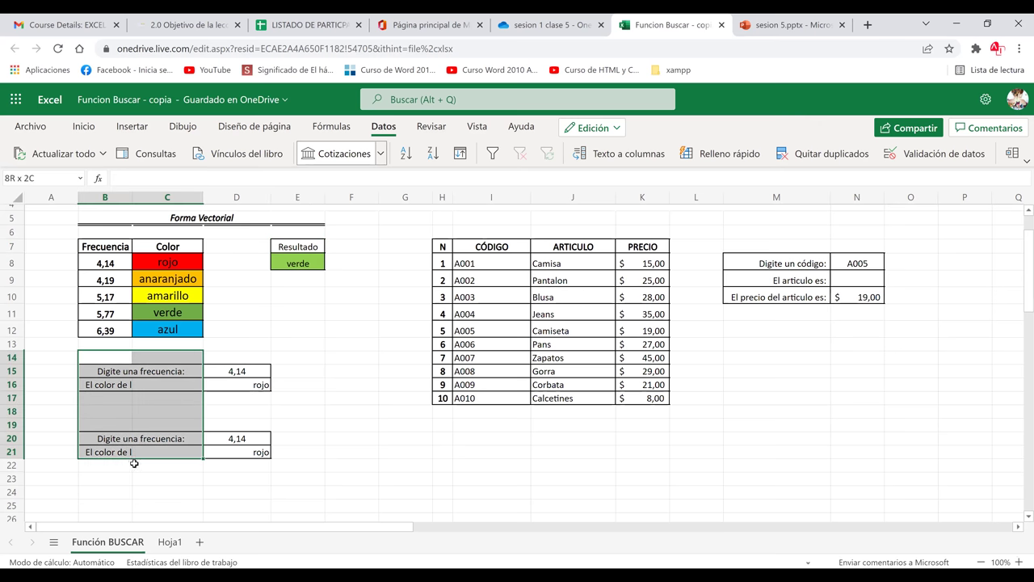
- Compare the BUSCAR formula under Resultado in E8 with the one in D16, checking their lookup values and matrix range
click(248, 370)
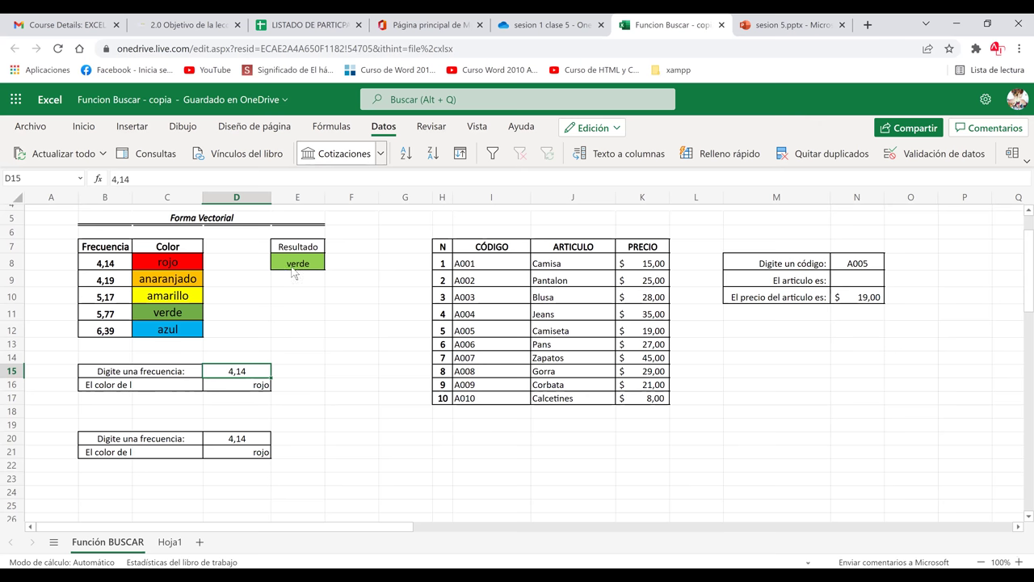
click(294, 257)
key(Return)
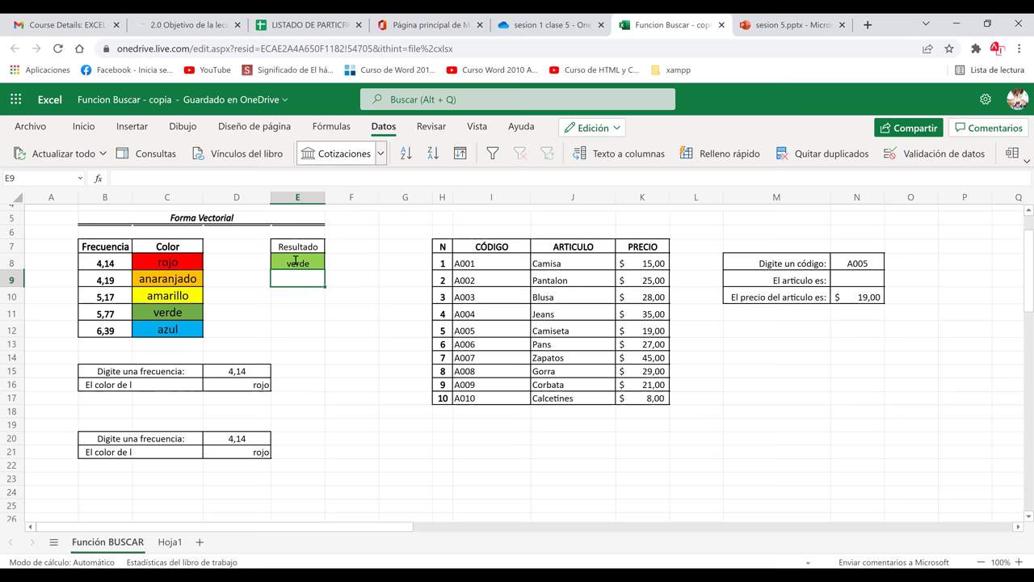
double_click(295, 260)
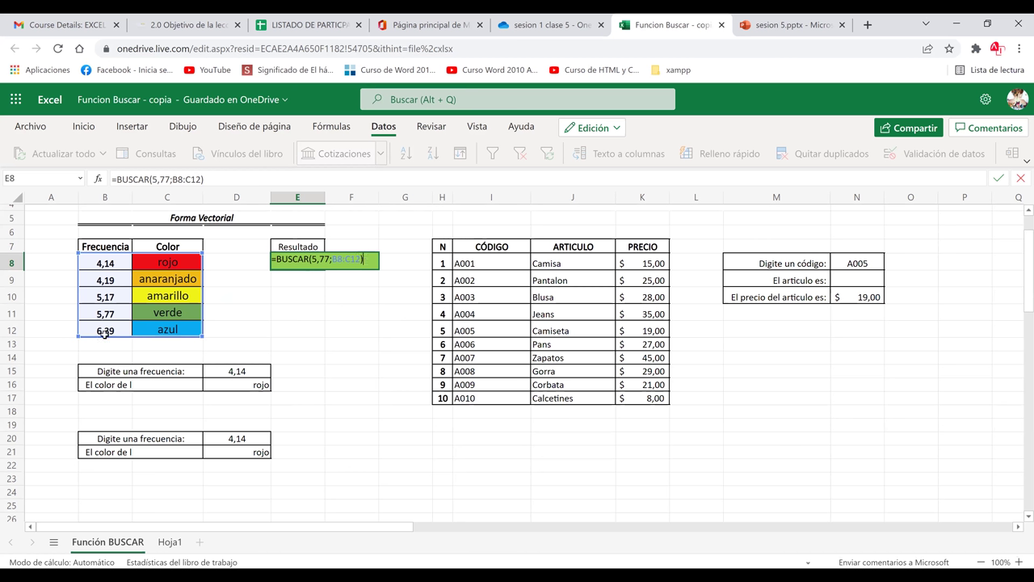
triple_click(255, 384)
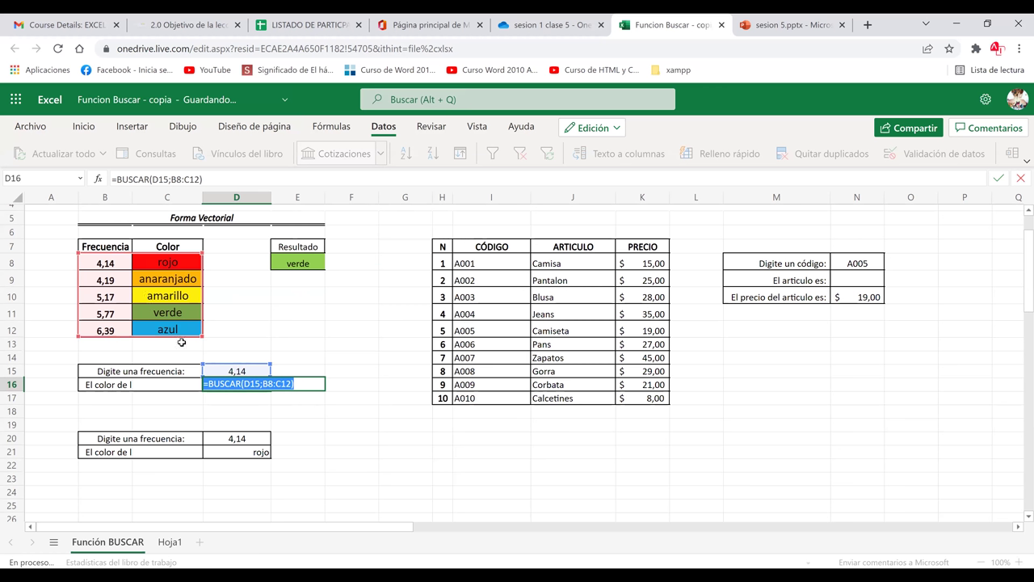
click(97, 300)
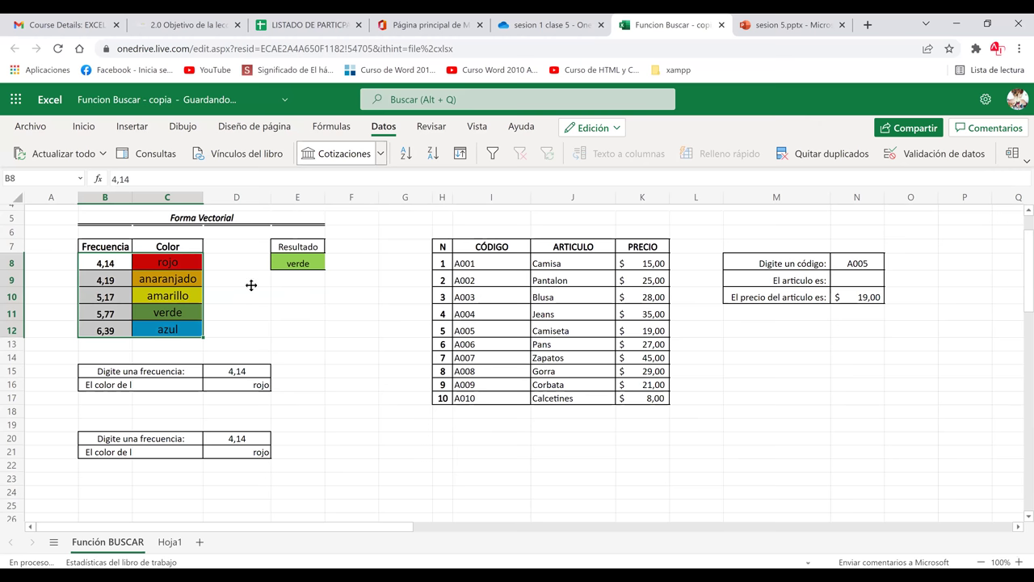
click(300, 292)
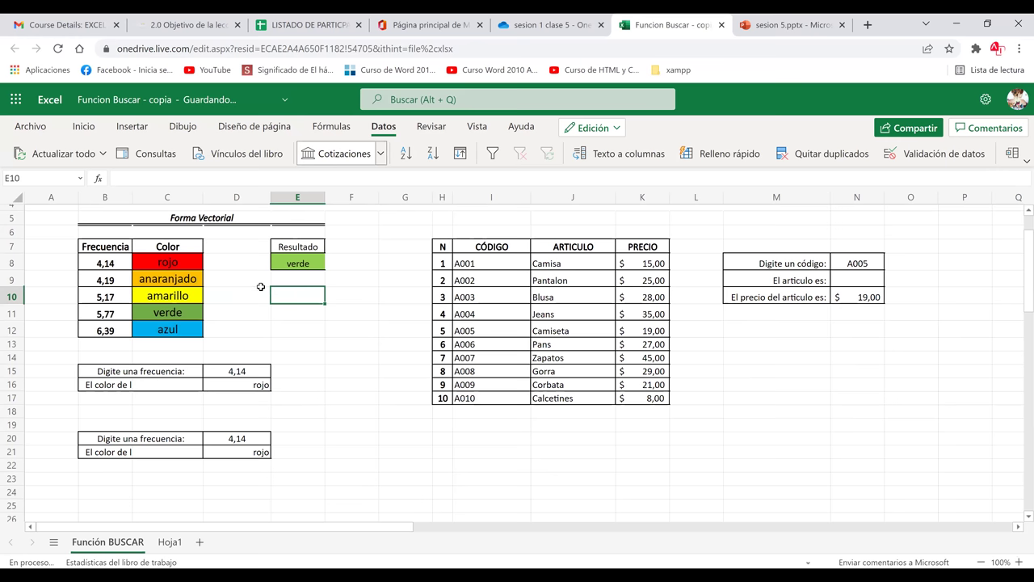
- Start a BUSCAR formula in E10 with the frequency 6,39 entered directly as the lookup value
scroll(261, 288, down, 3)
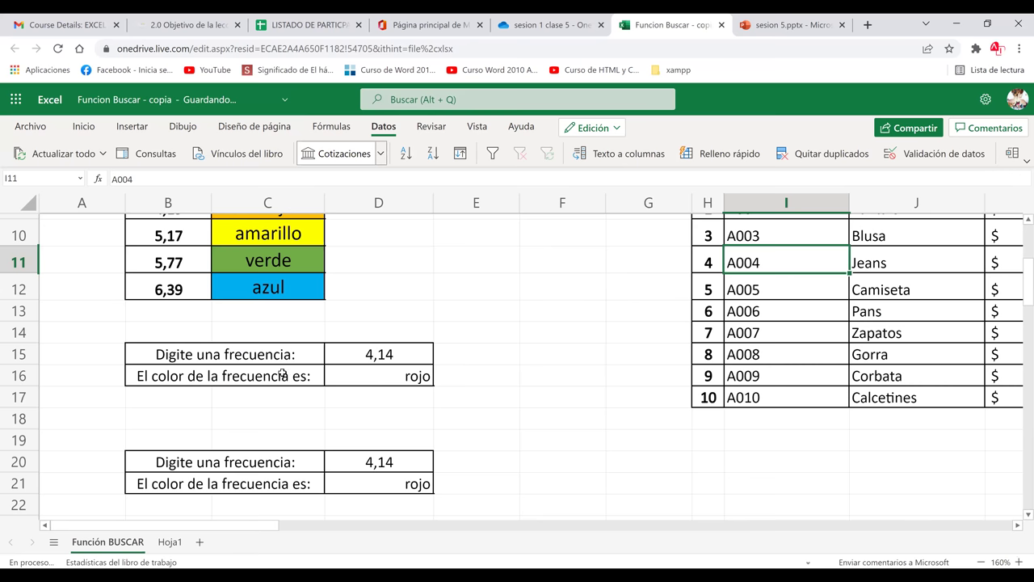
scroll(490, 371, up, 3)
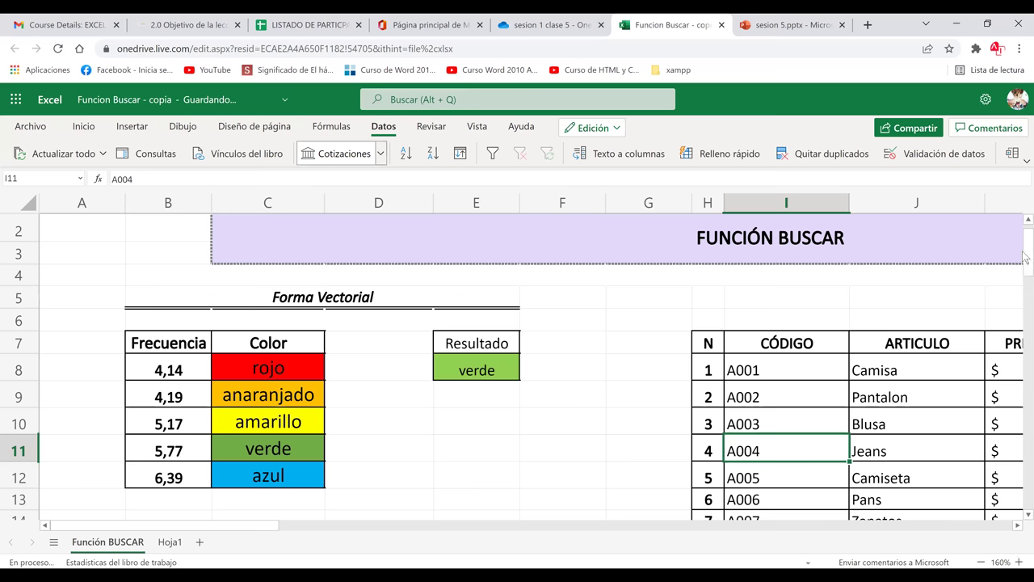
key(Up)
key(Left)
key(Left)
key(Left)
key(Left)
text(=)
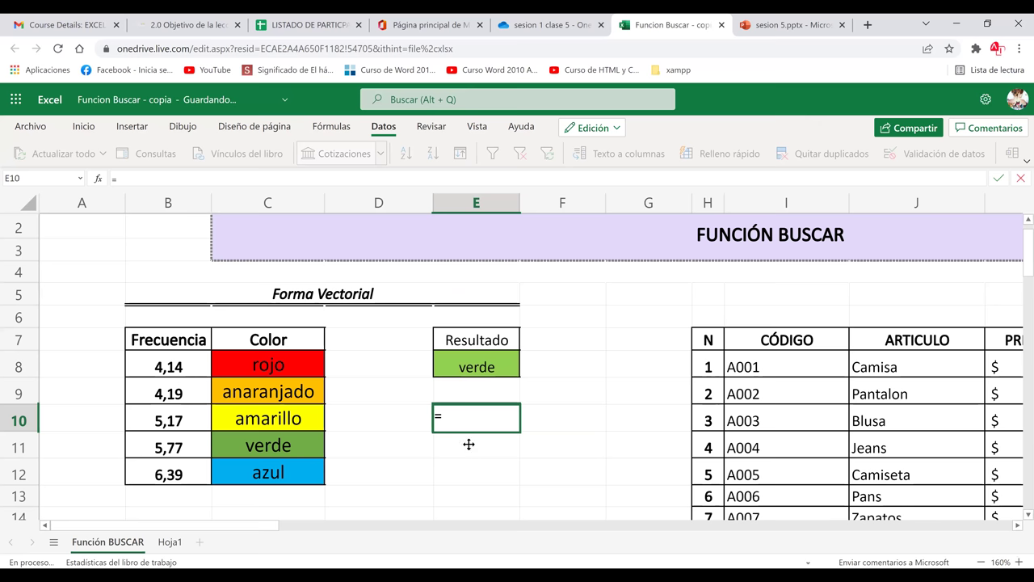
text(BUSCAR()
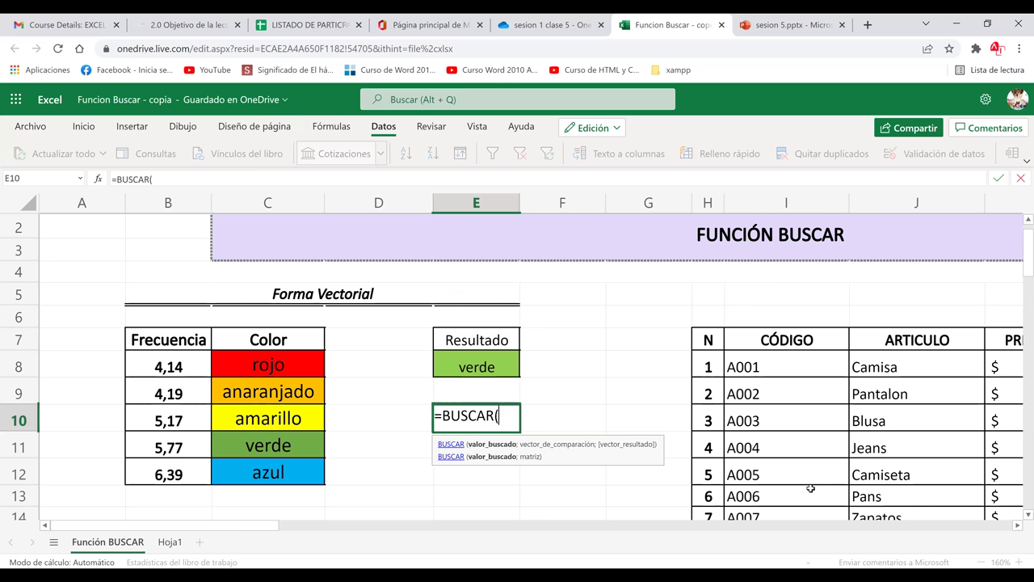
text(6,3)
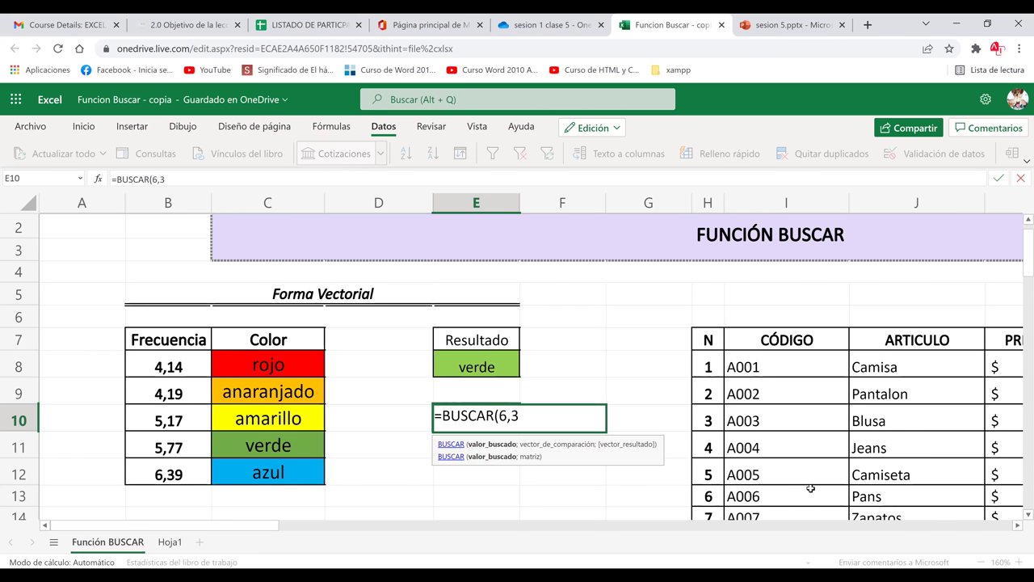
text(9)
text(;)
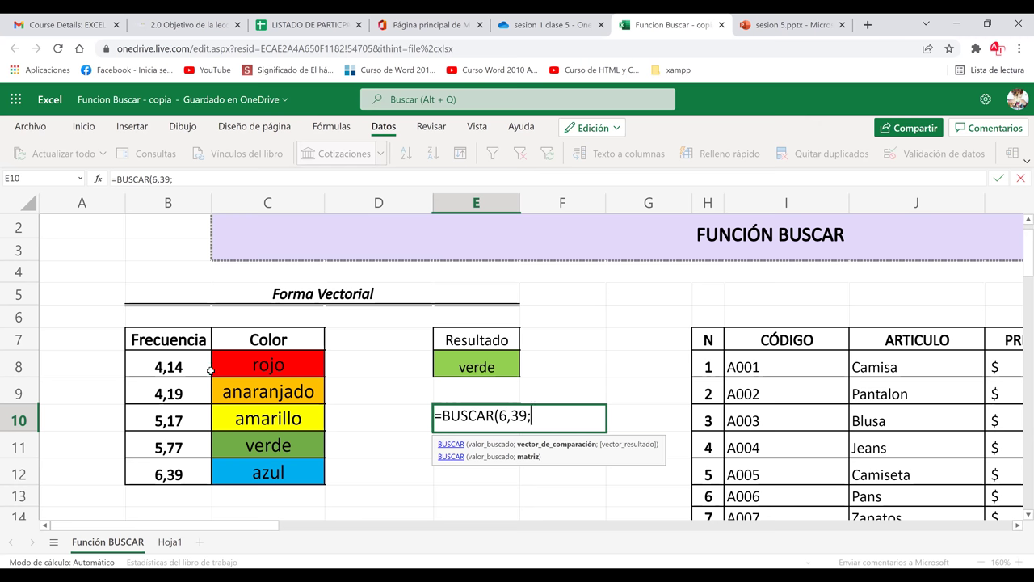
- Complete the E10 formula with B8:B12 as the comparison vector and C8:C12 as the result vector, and review it
drag(168, 366, 182, 471)
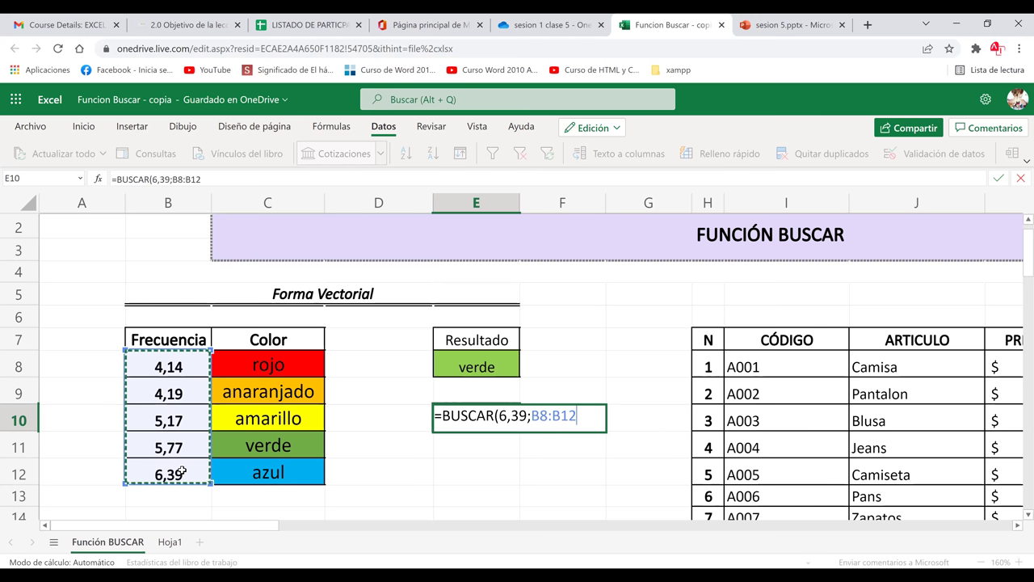
text(;)
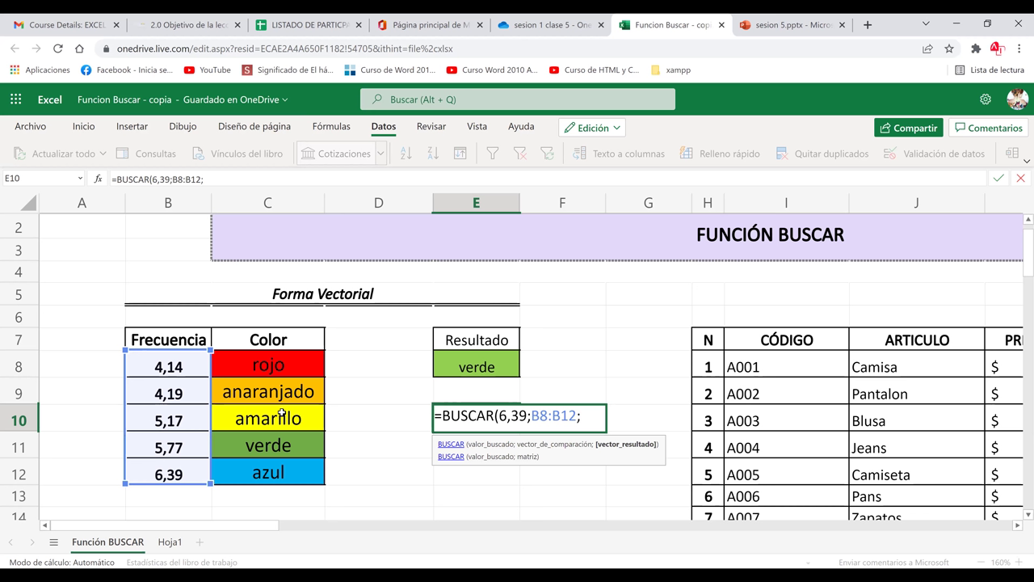
click(253, 357)
drag(257, 376, 257, 450)
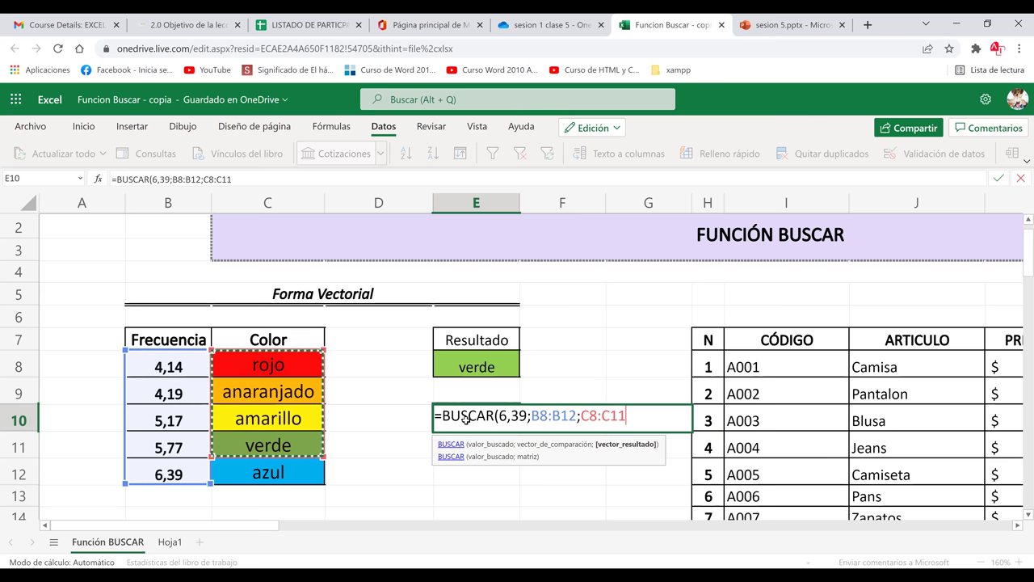
key(BackSpace)
text(2)
key(Return)
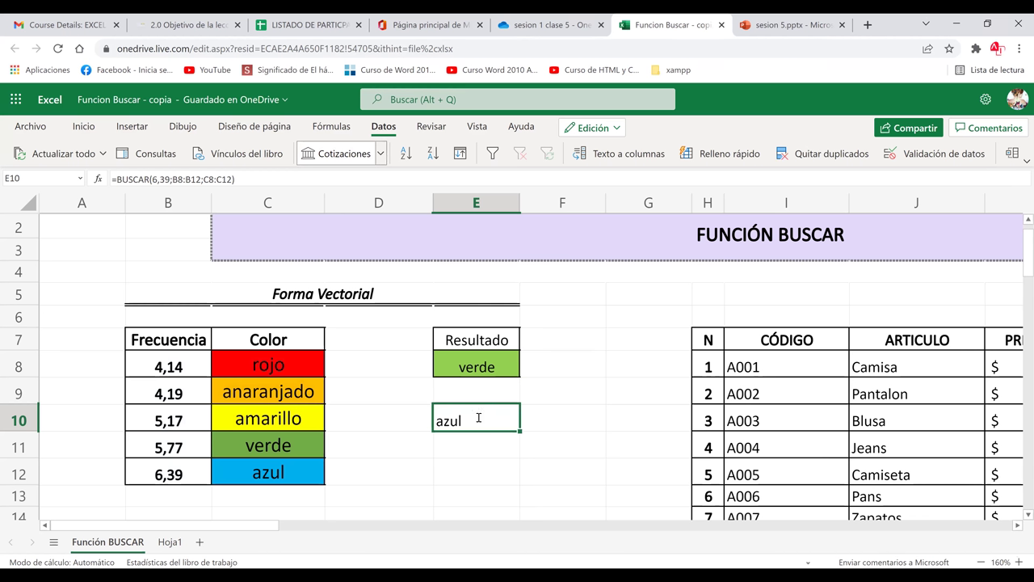
double_click(478, 417)
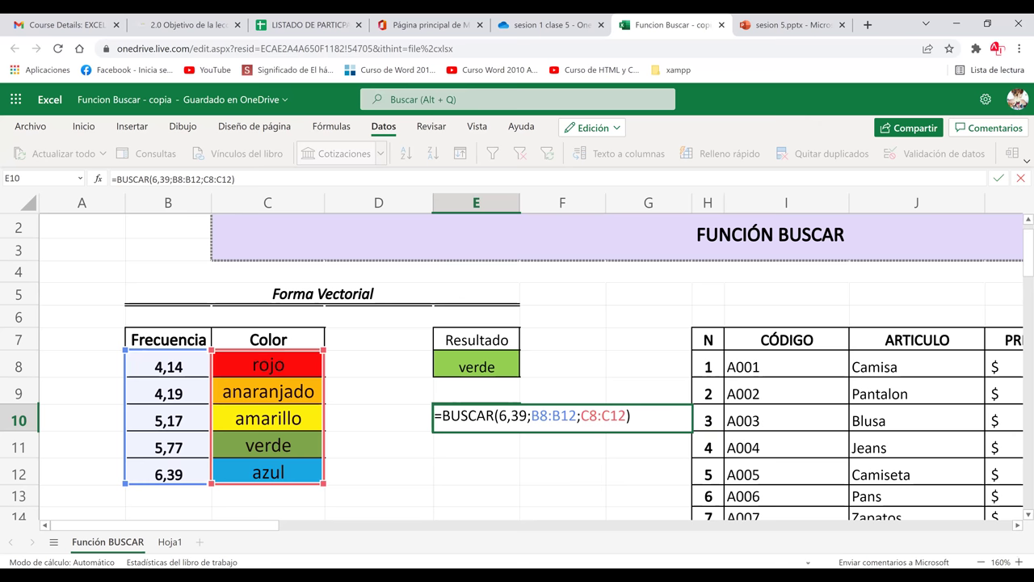
key(Return)
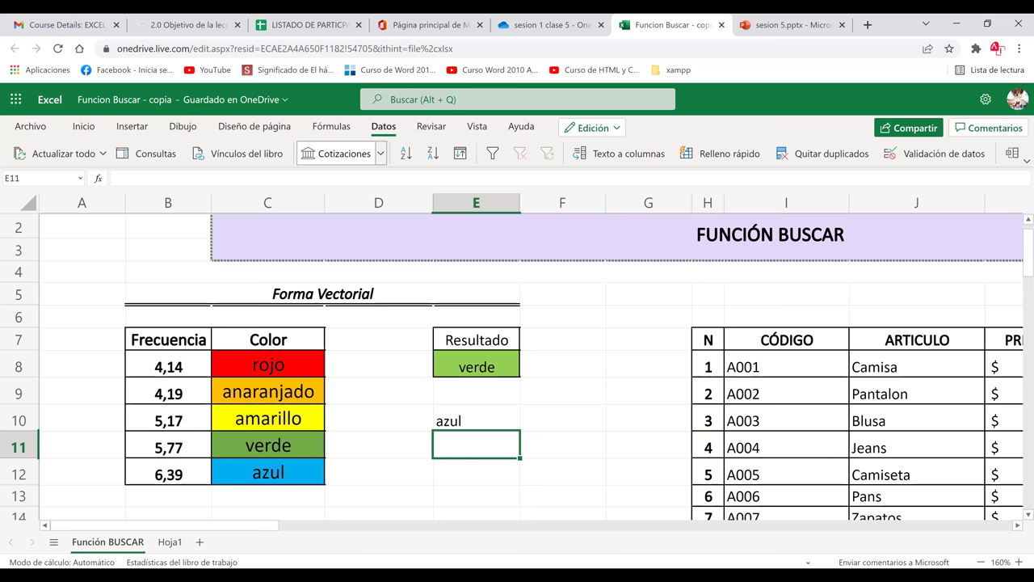
- Start a BUSCAR formula in E11 with the frequency 6,39 entered directly as the lookup value
text(=)
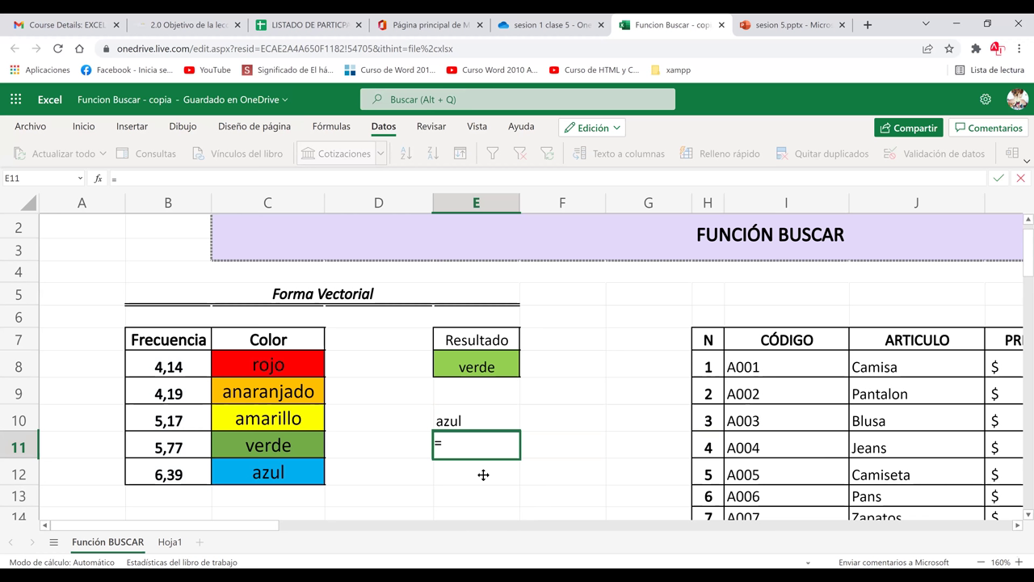
text(BUSCAR()
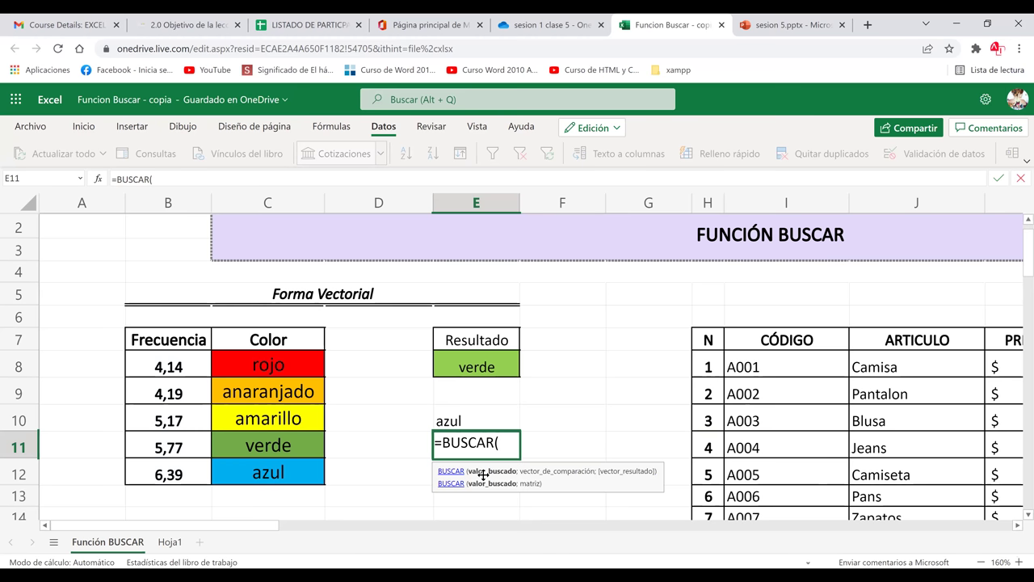
text(6,3)
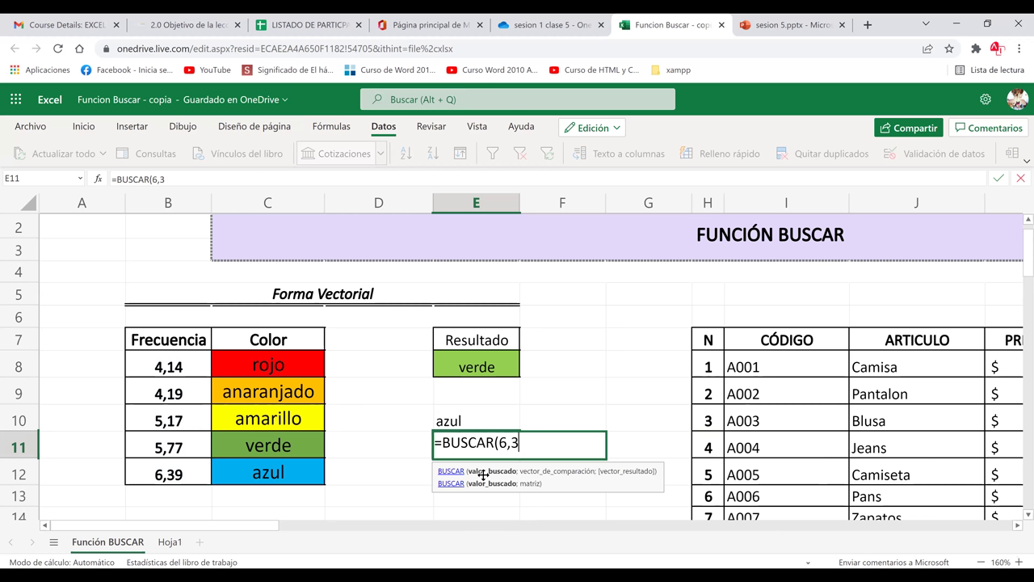
text(9:)
key(BackSpace)
text(;)
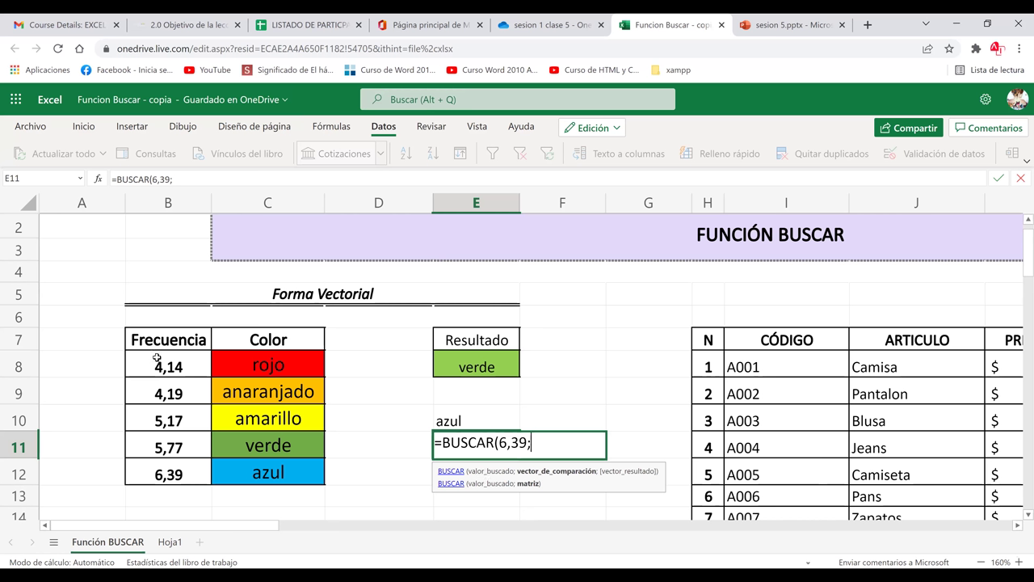
drag(157, 359, 263, 443)
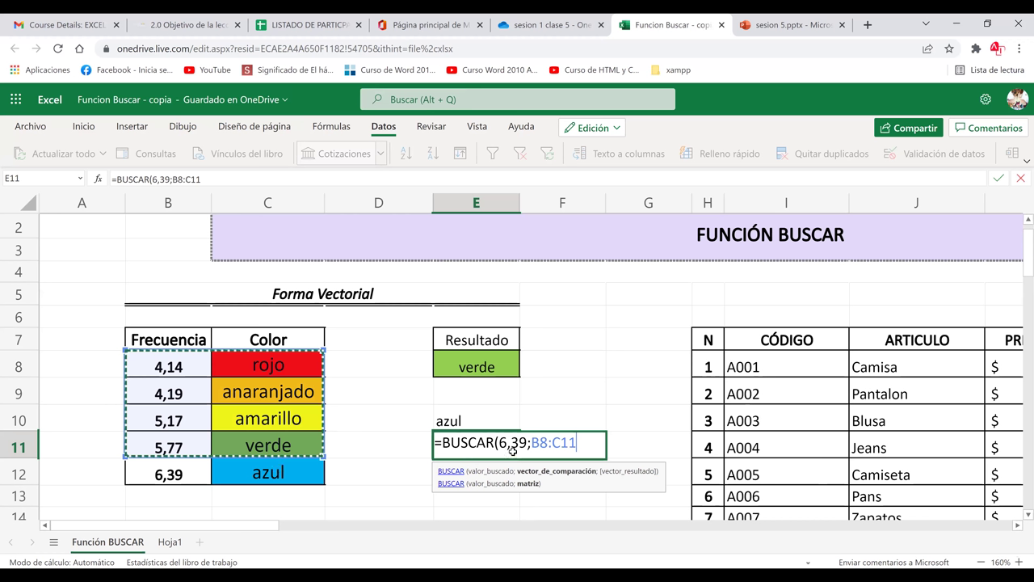
key(Down)
text())
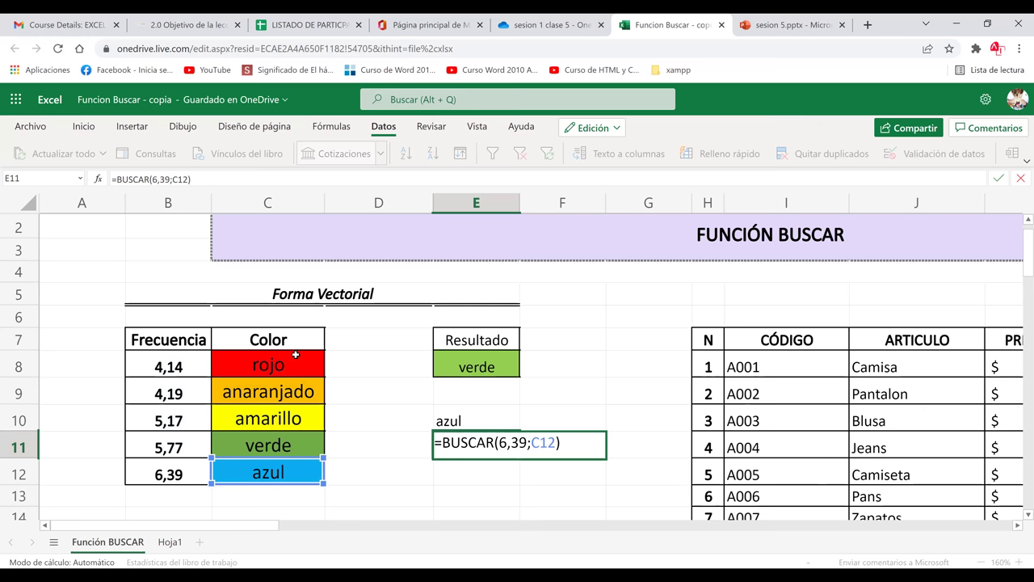
key(BackSpace)
key(BackSpace)
key(BackSpace)
key(BackSpace)
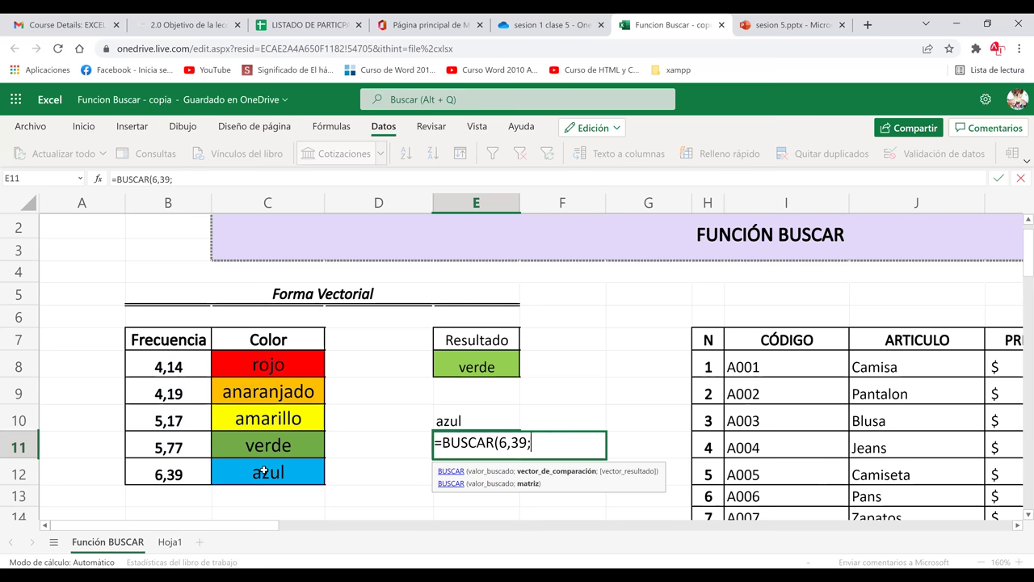
- Complete the E11 formula with B8:C12 as the matrix, and compare it with the vector-form formula in E10
text(B8:C12))
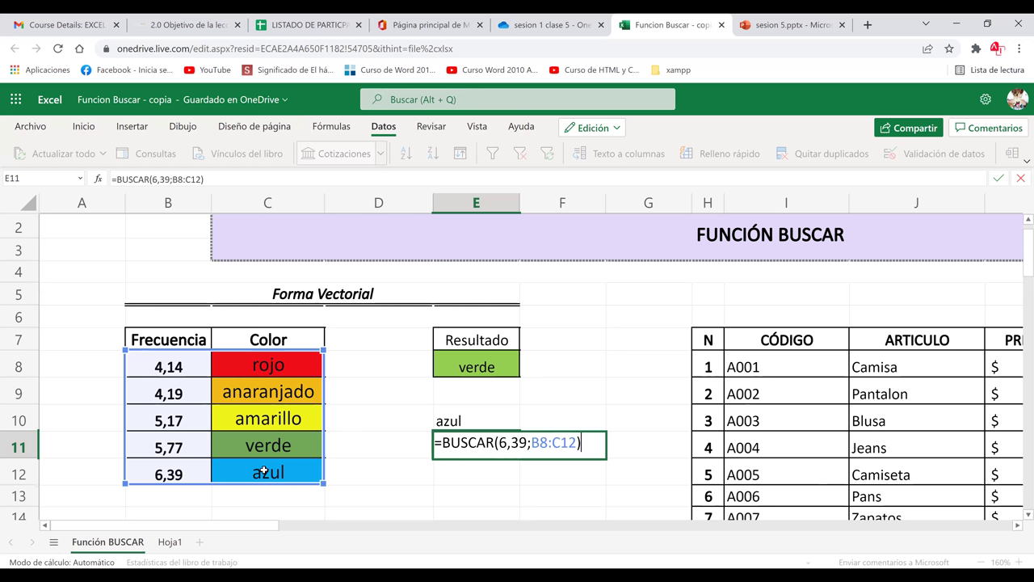
triple_click(481, 422)
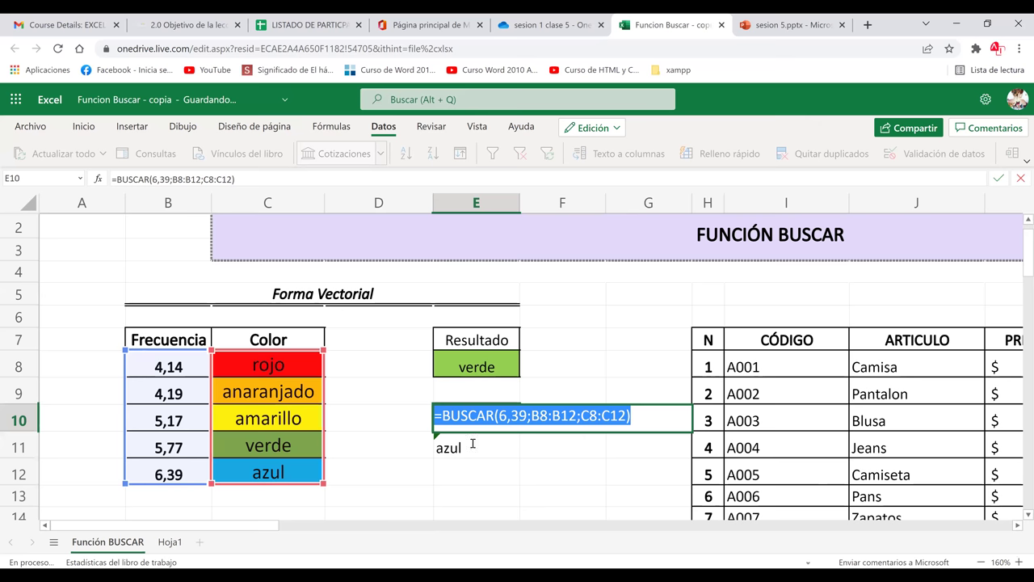
double_click(473, 443)
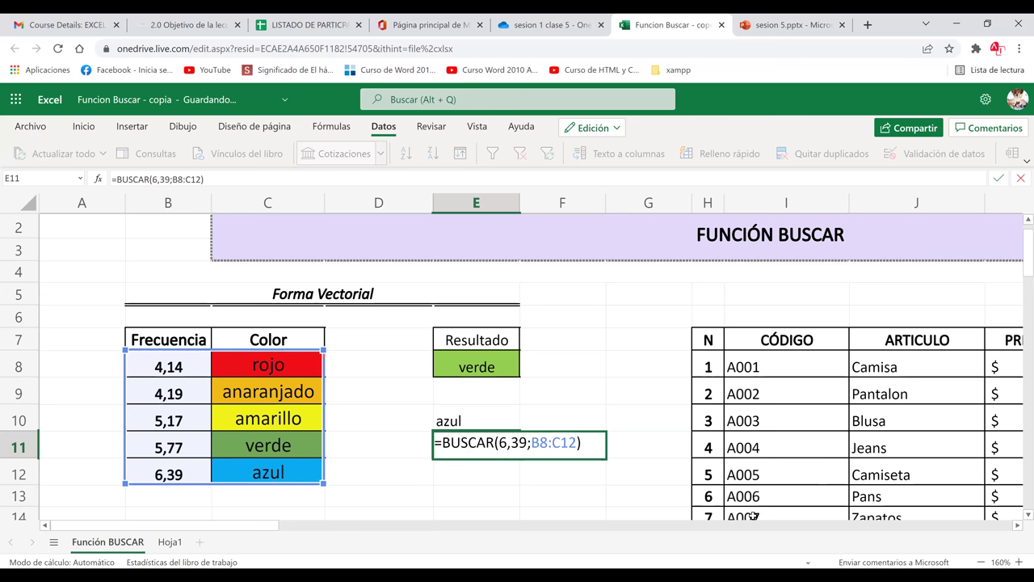
key(Return)
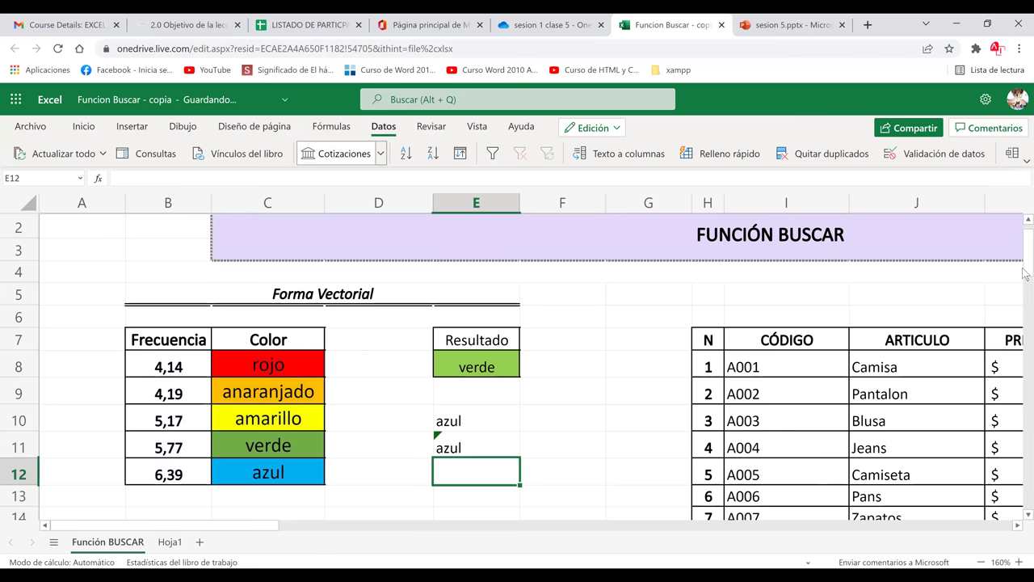
- Clear the price result in N10 of the code lookup block and review its article and price cells
scroll(490, 444, down, 3)
scroll(490, 443, right, 5)
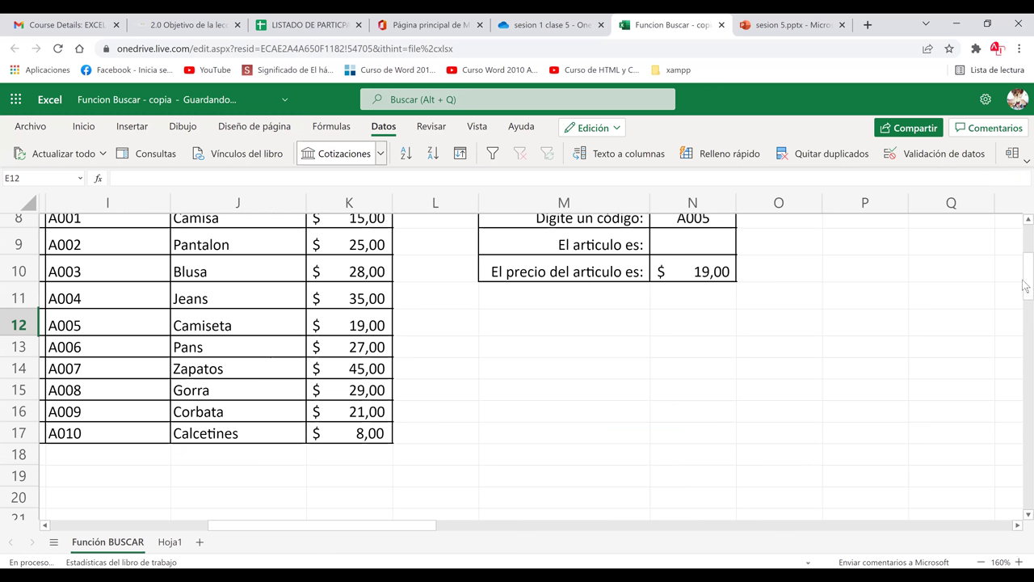
drag(1025, 274, 1024, 264)
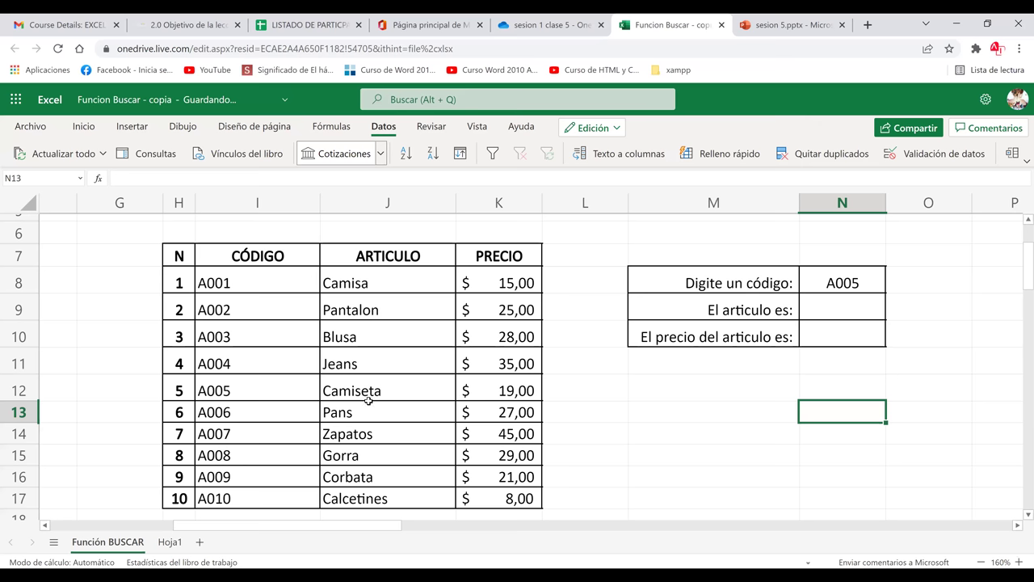
click(816, 311)
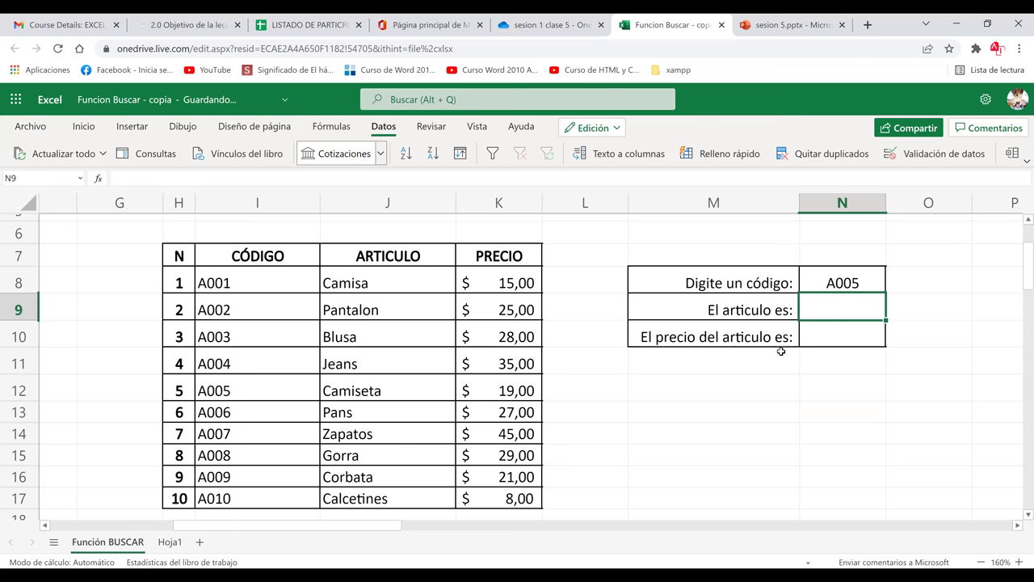
click(864, 340)
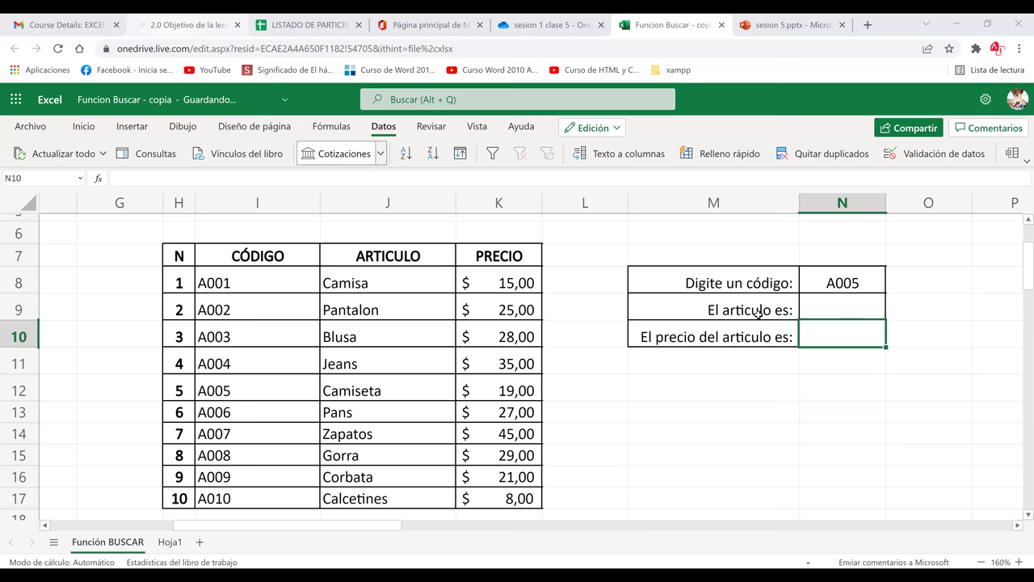
- Start a BUSCAR formula in N9 for the article, using the code in N8 as the lookup value
click(849, 317)
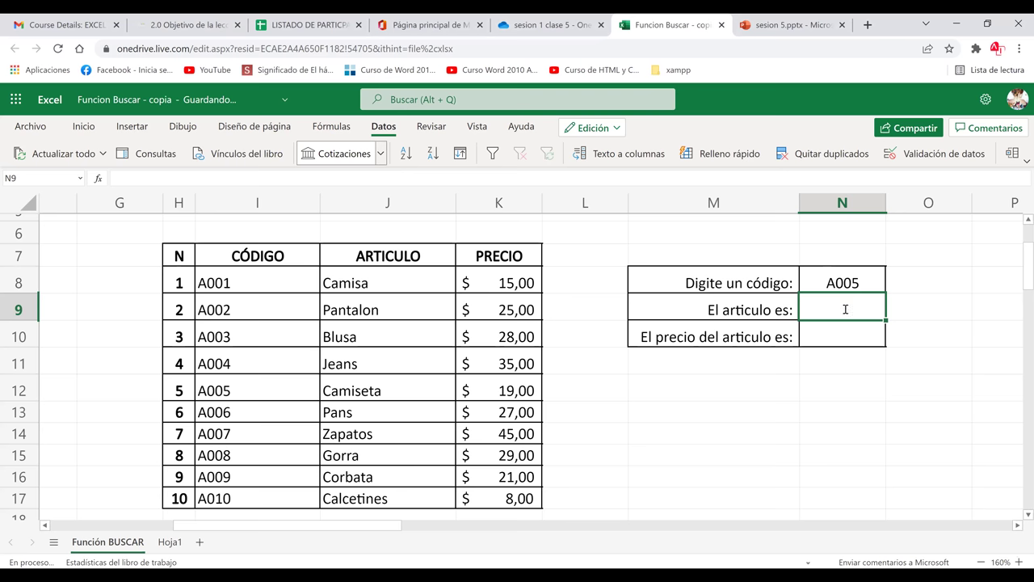
text(=busca)
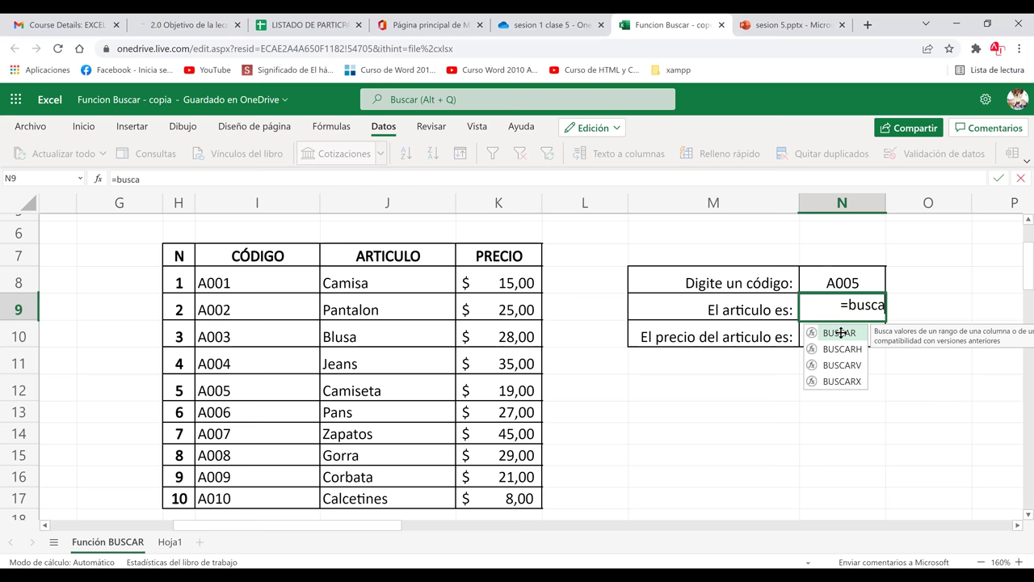
double_click(841, 332)
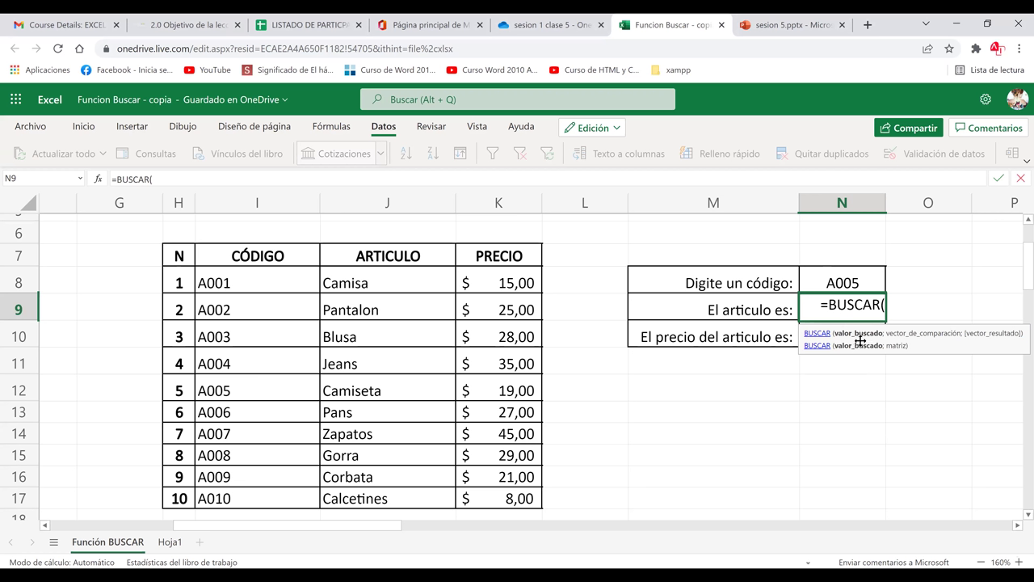
click(852, 279)
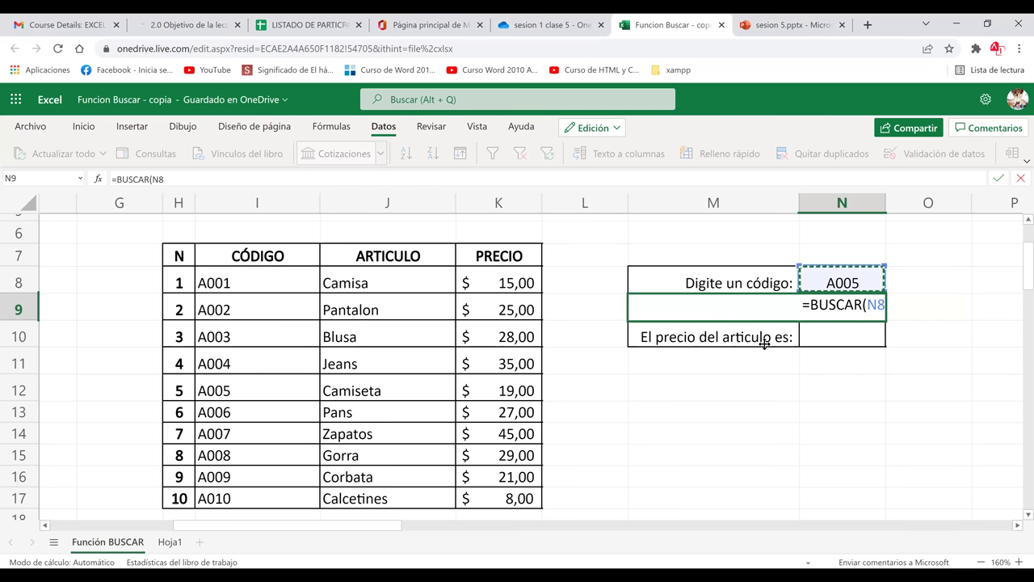
text(;)
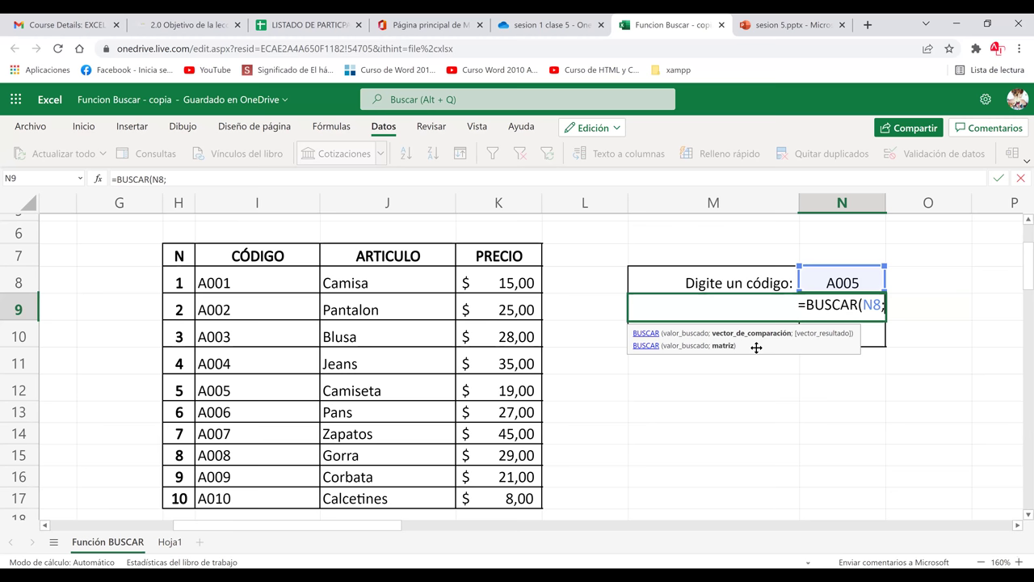
- Complete the N9 formula with codes I8:I17 as the comparison vector and articles J8:J17 as the result vector
click(261, 277)
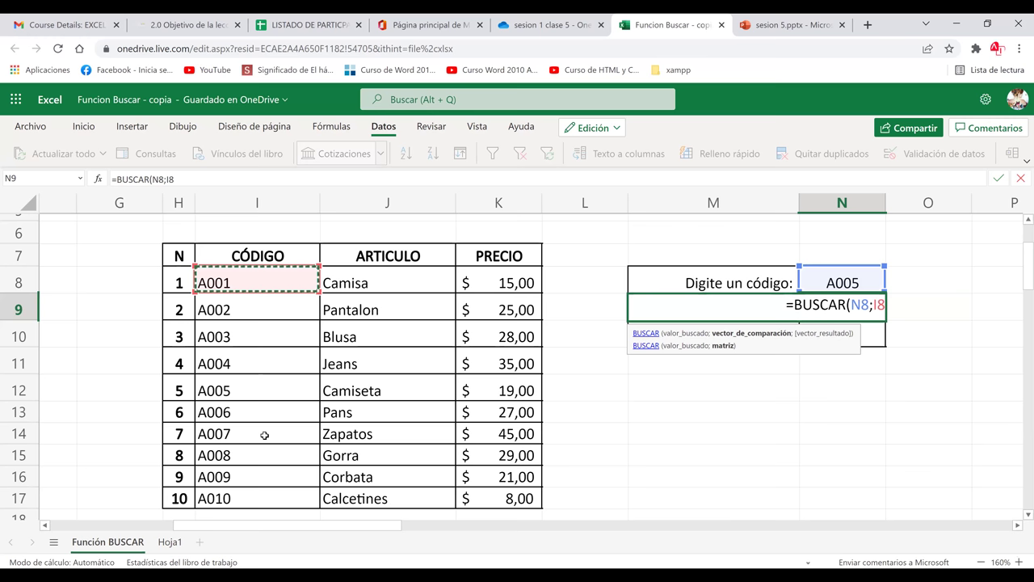
shift+click(266, 496)
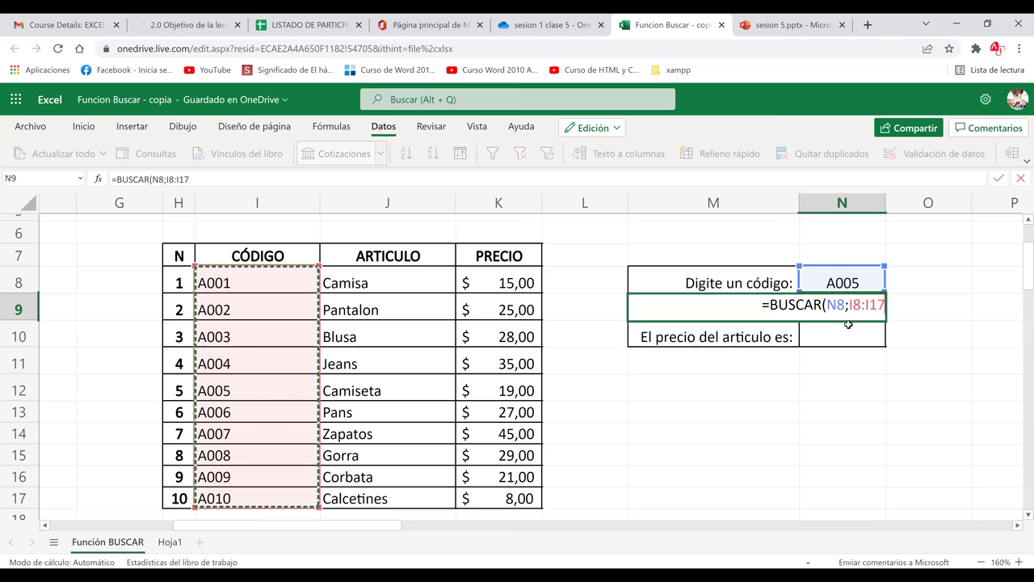
text(;)
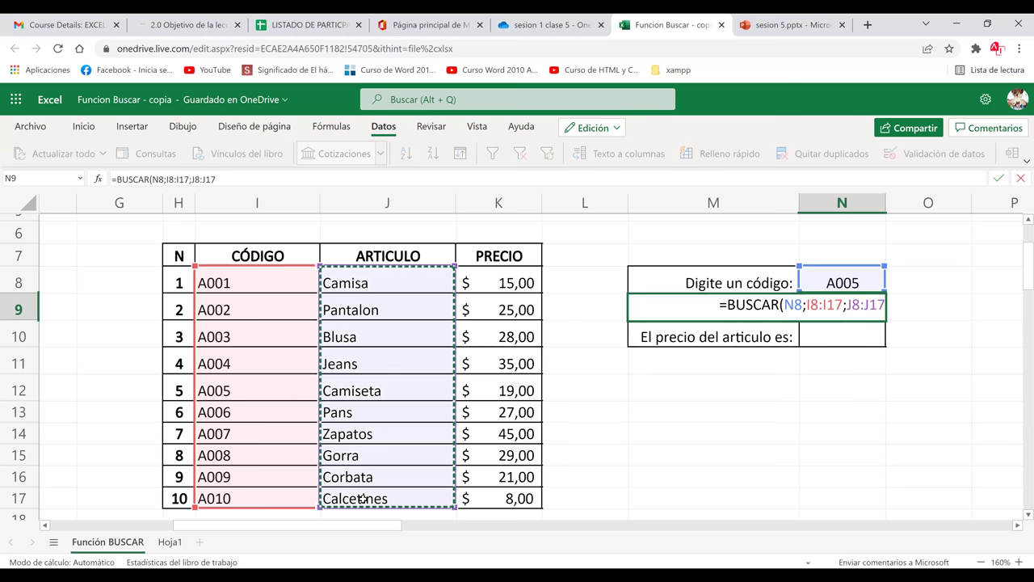
text())
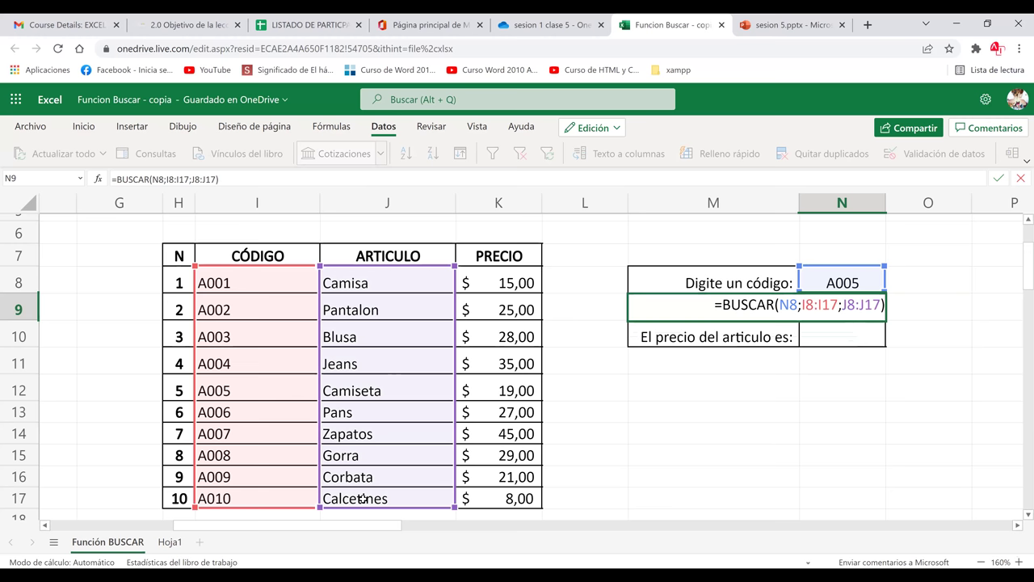
key(Return)
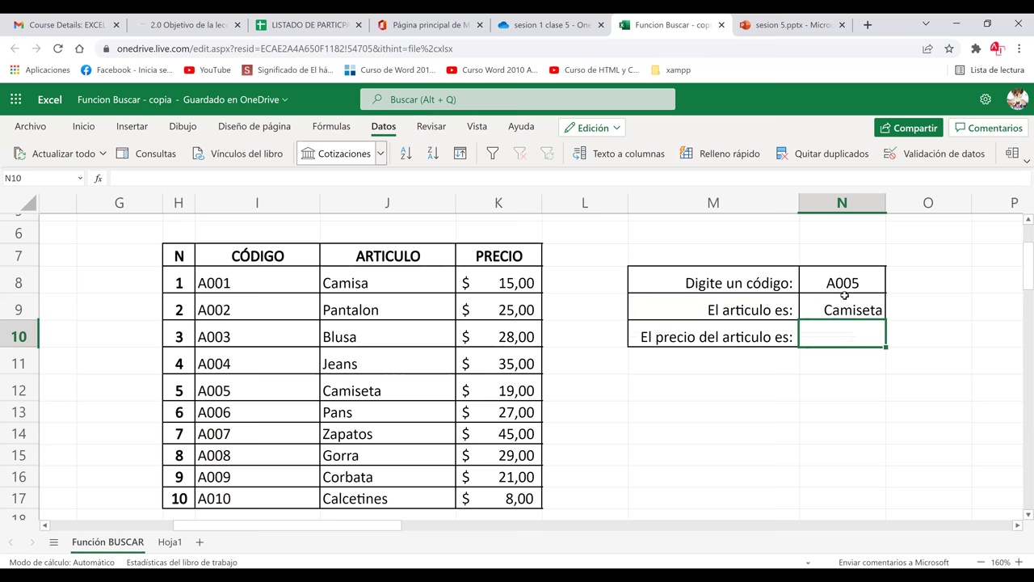
- Set the code in N8 to A010 to test the article lookup
click(840, 282)
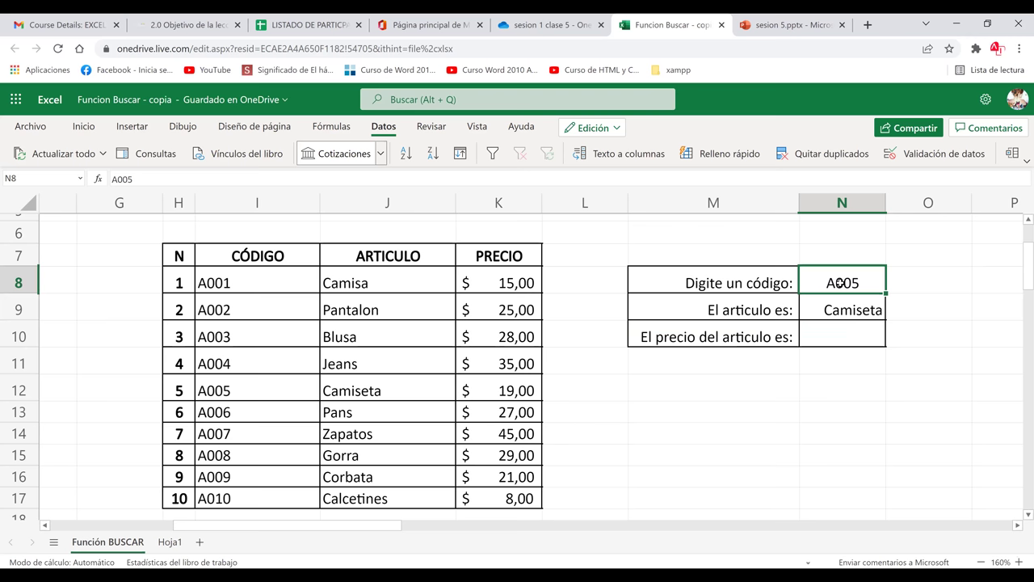
text(A)
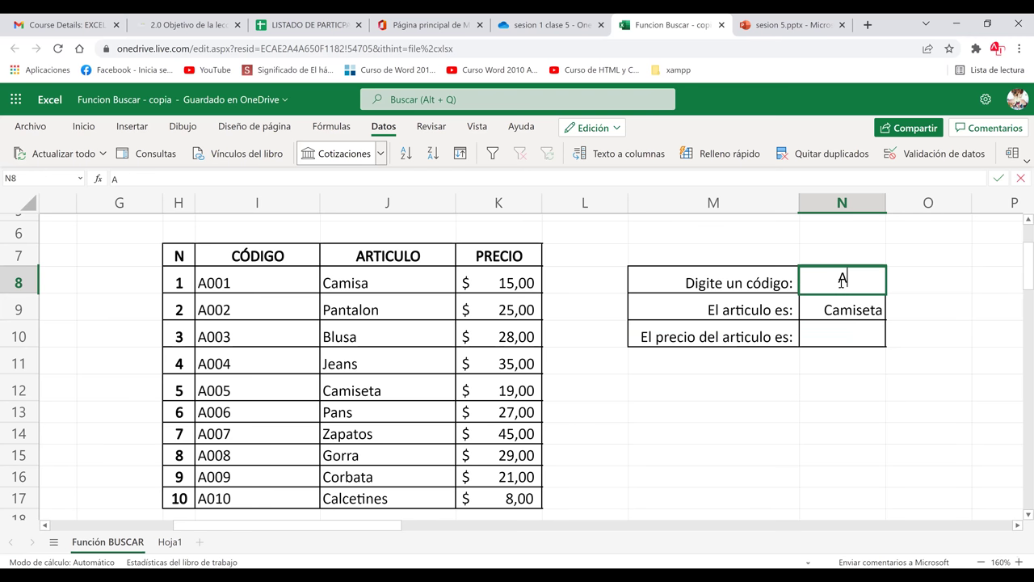
text(010)
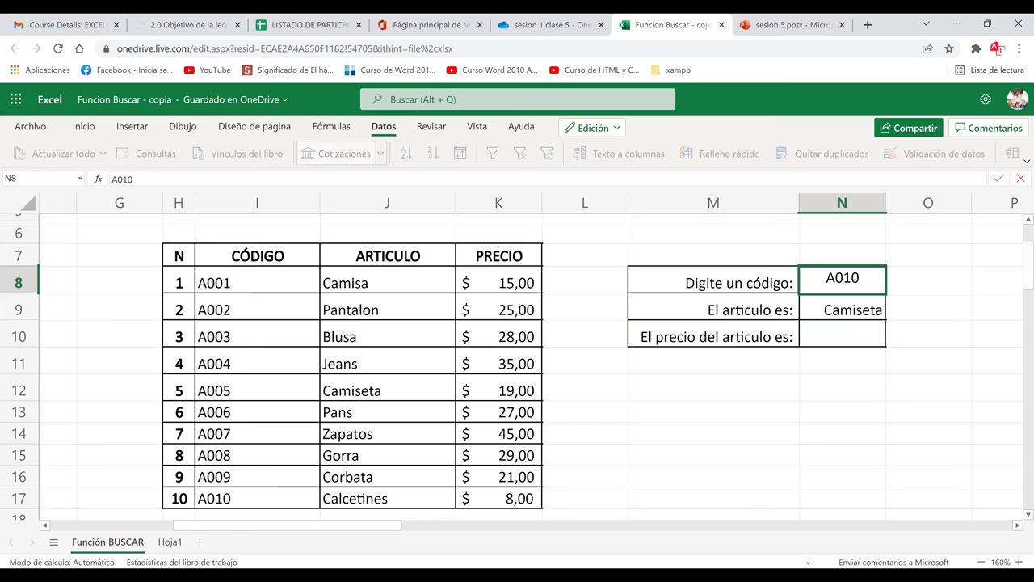
key(Return)
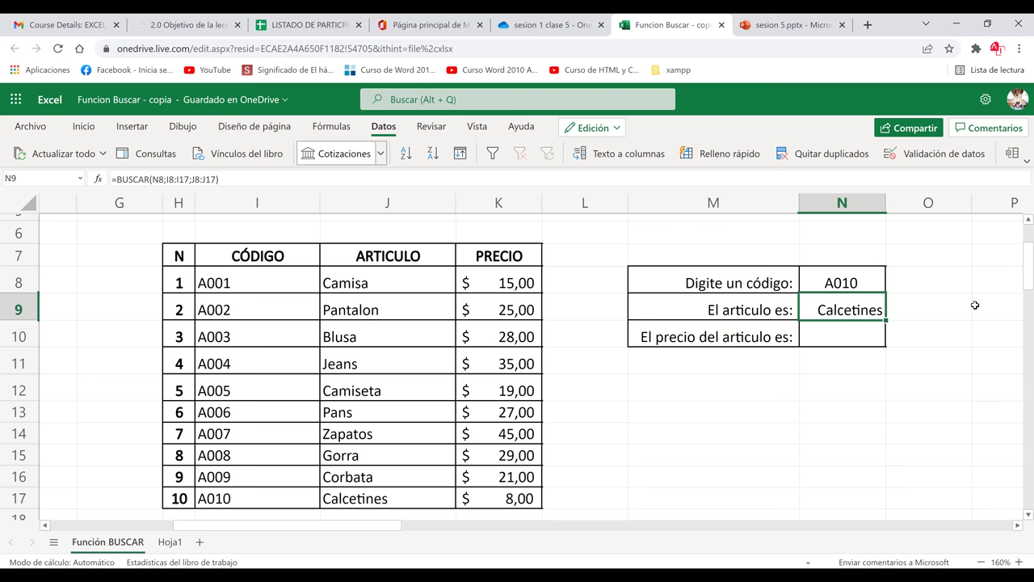
- Retest the article lookup by editing the code A010 in N8 without and with a trailing space
click(847, 273)
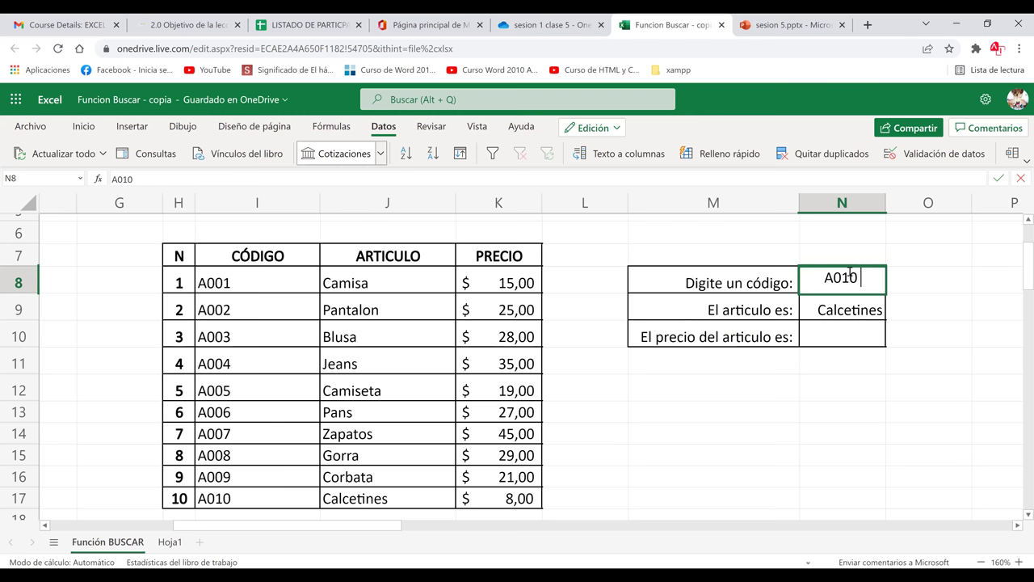
double_click(863, 277)
key(Return)
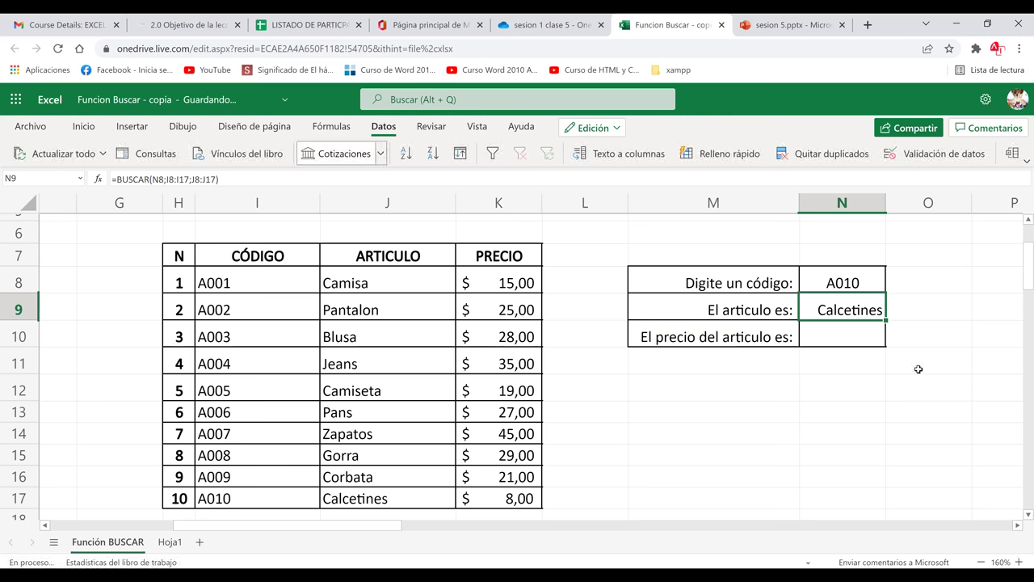
click(918, 370)
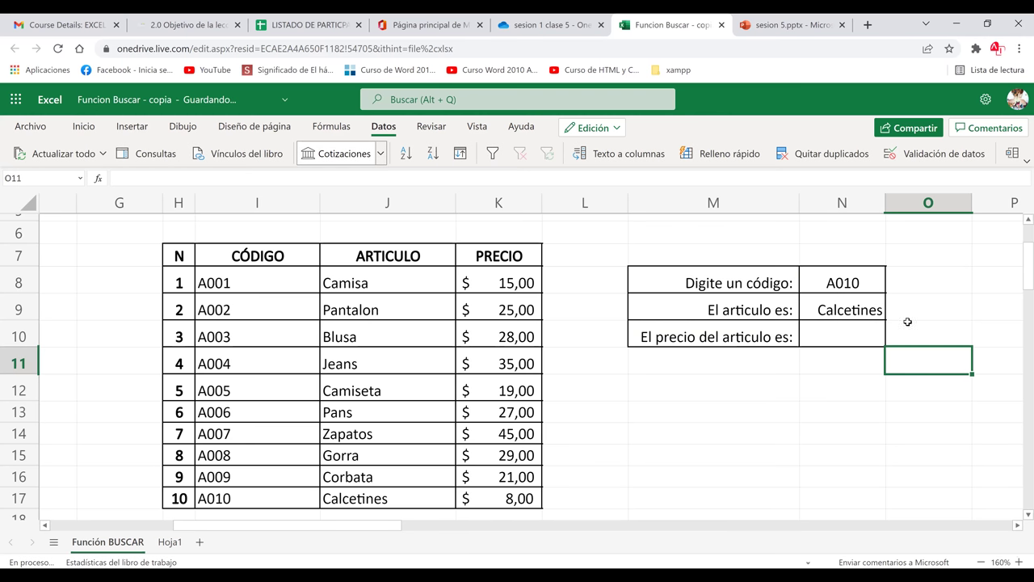
click(853, 280)
double_click(858, 280)
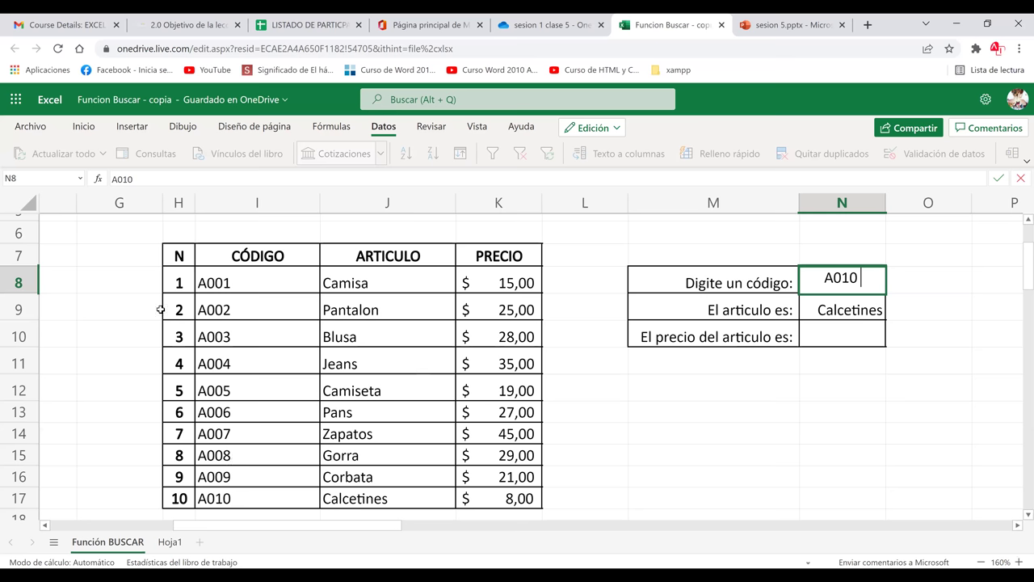
key(Return)
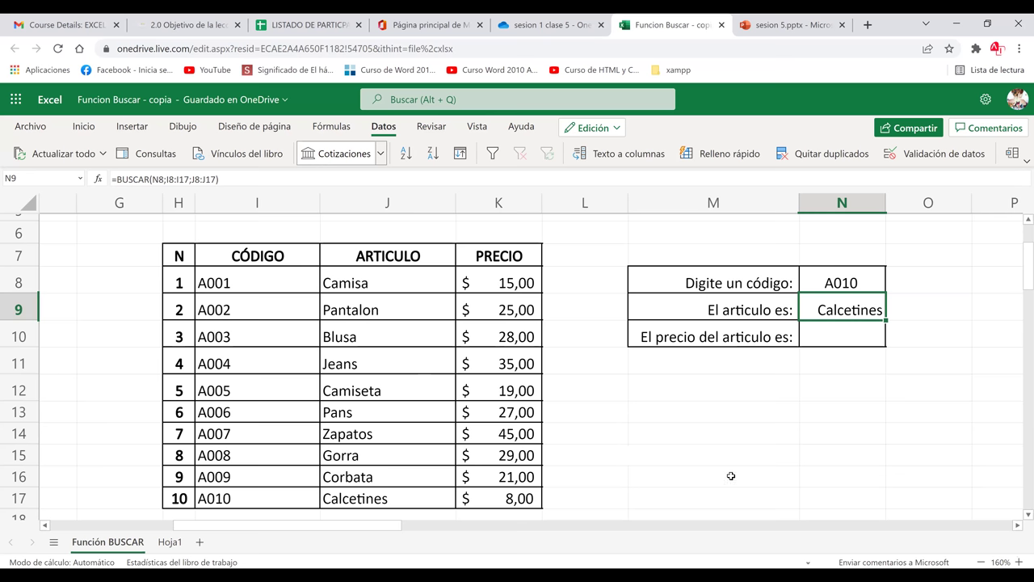
click(852, 282)
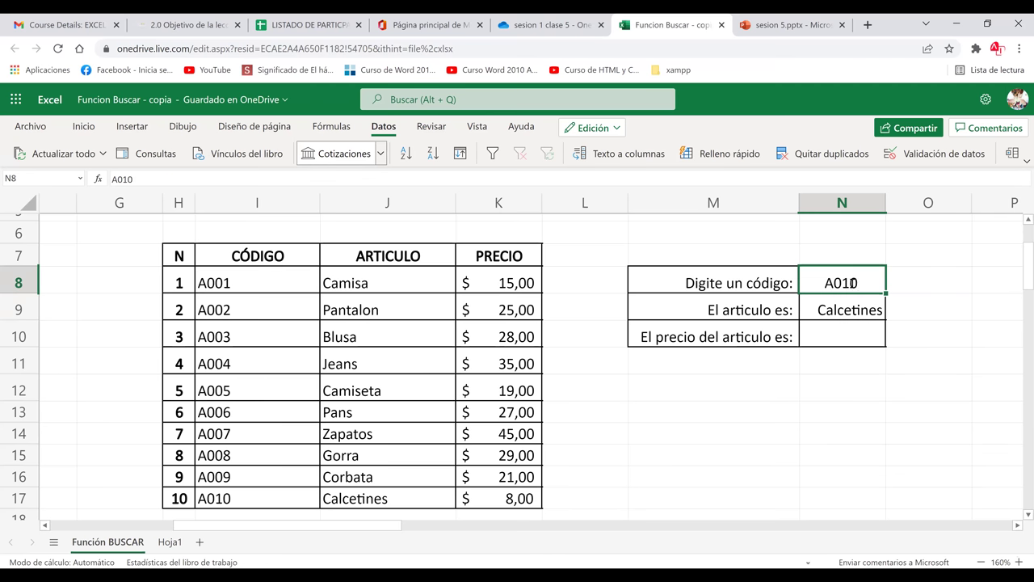
- Clear the code in N8, link the cell to code A003 in I10, and inspect its reference
key(Delete)
click(856, 386)
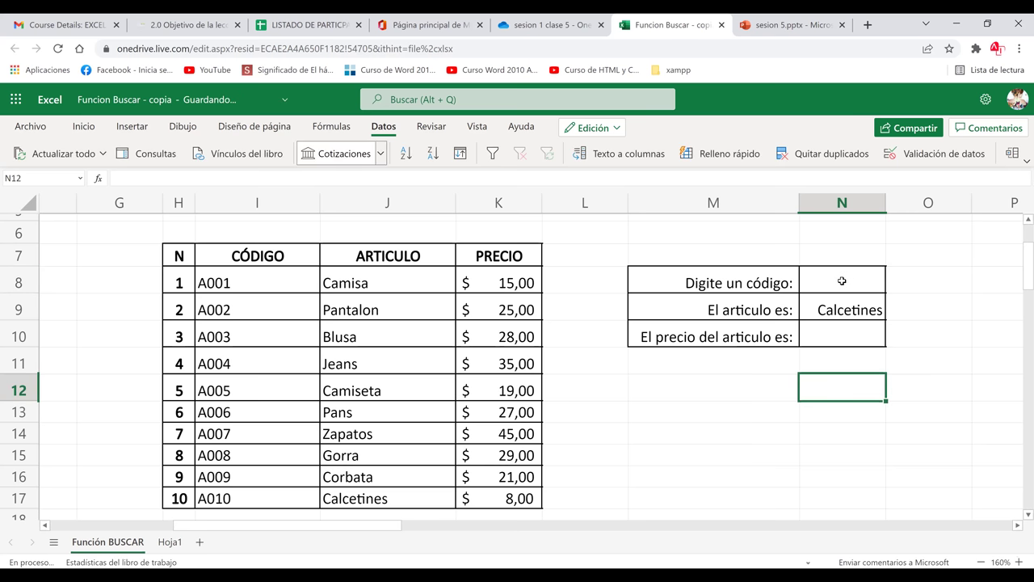
click(841, 281)
text(=)
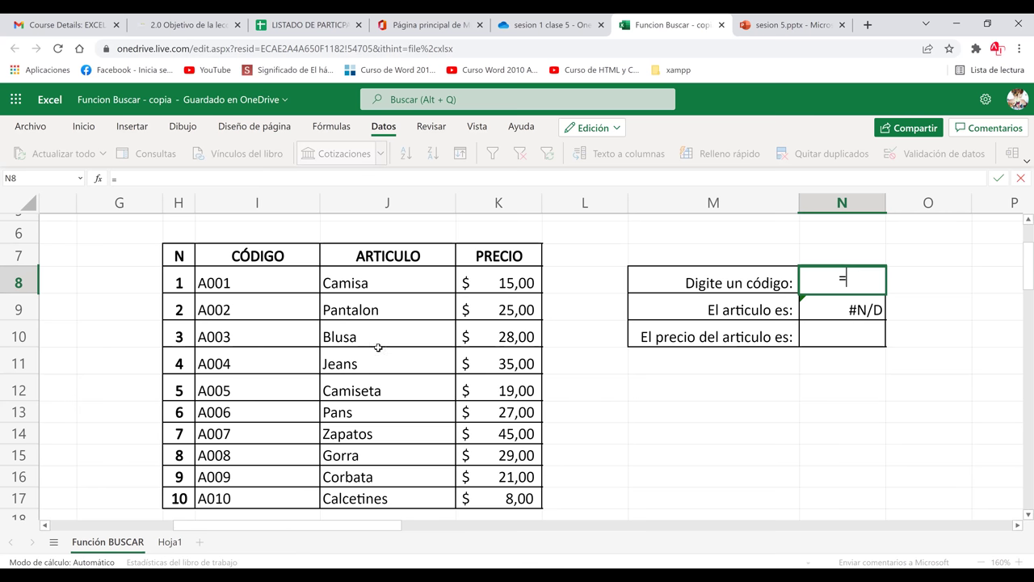
click(233, 335)
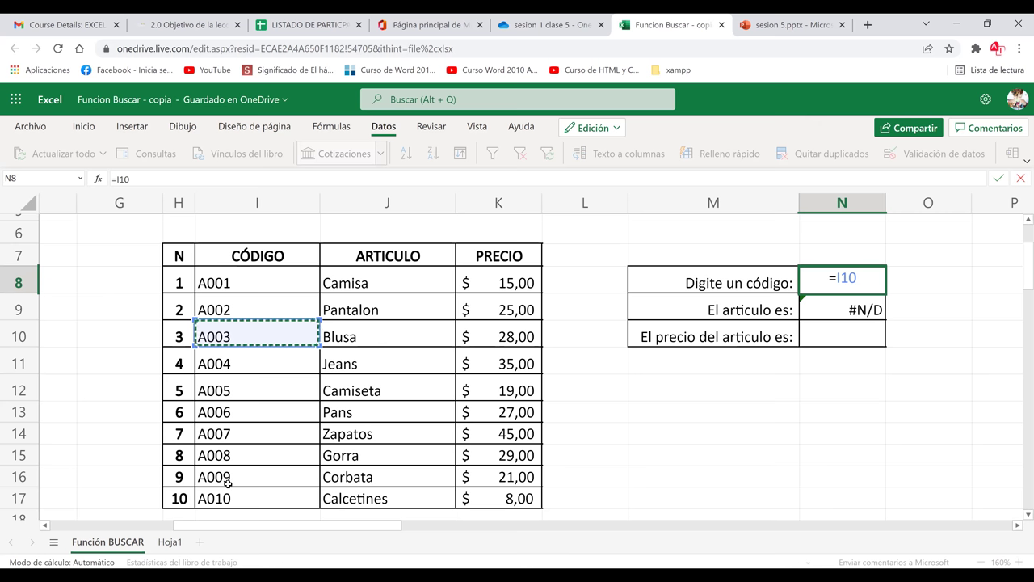
key(Return)
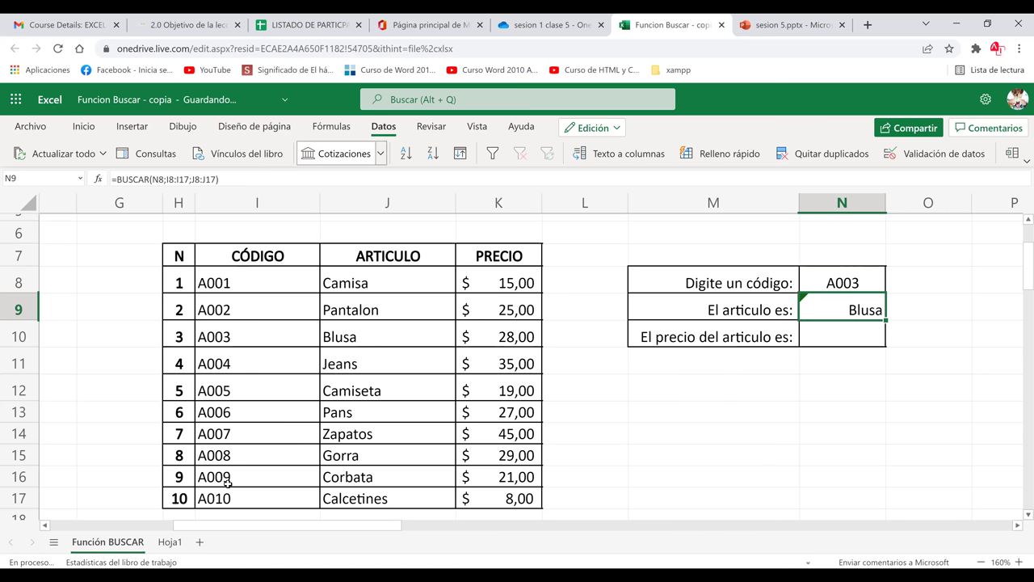
click(858, 284)
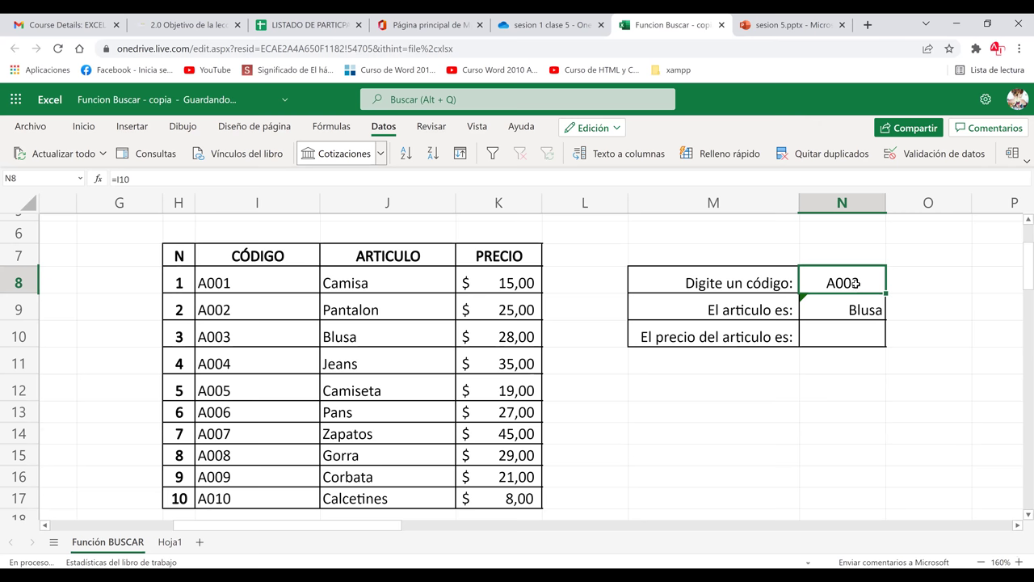
double_click(856, 284)
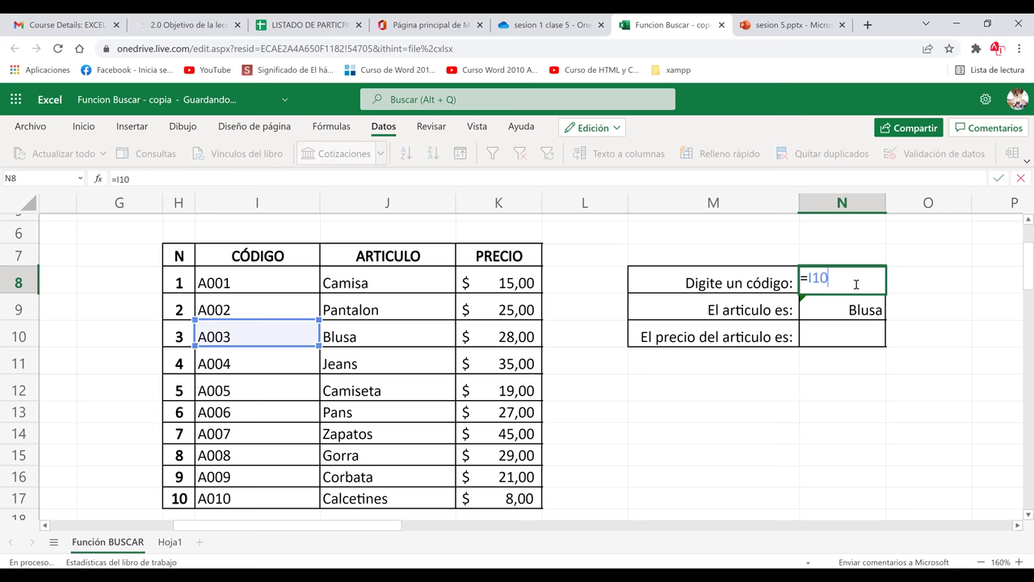
- Demonstrate a cell reference by linking N12 to the PRECIO heading in K7, and clear N12
click(836, 379)
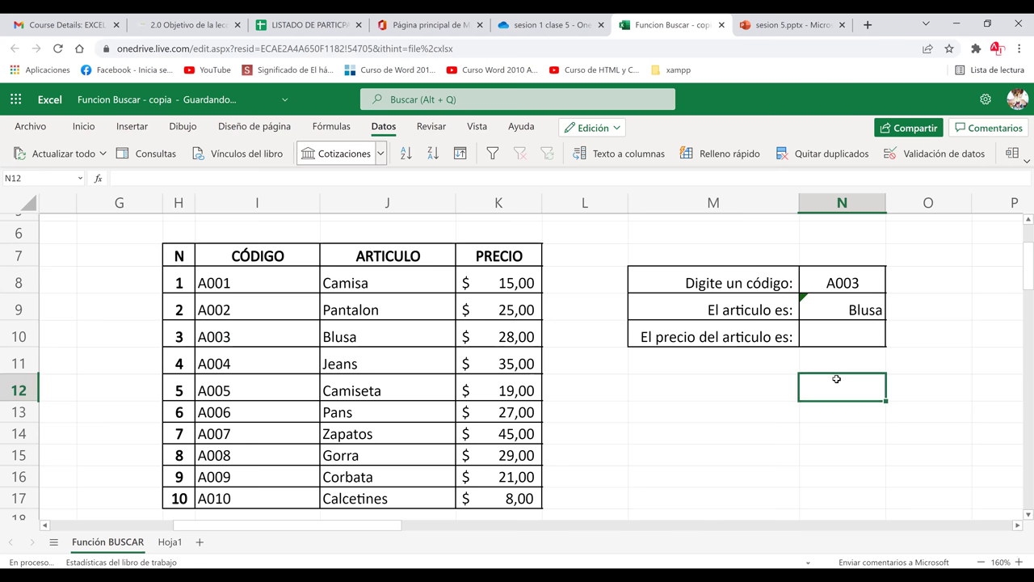
double_click(836, 379)
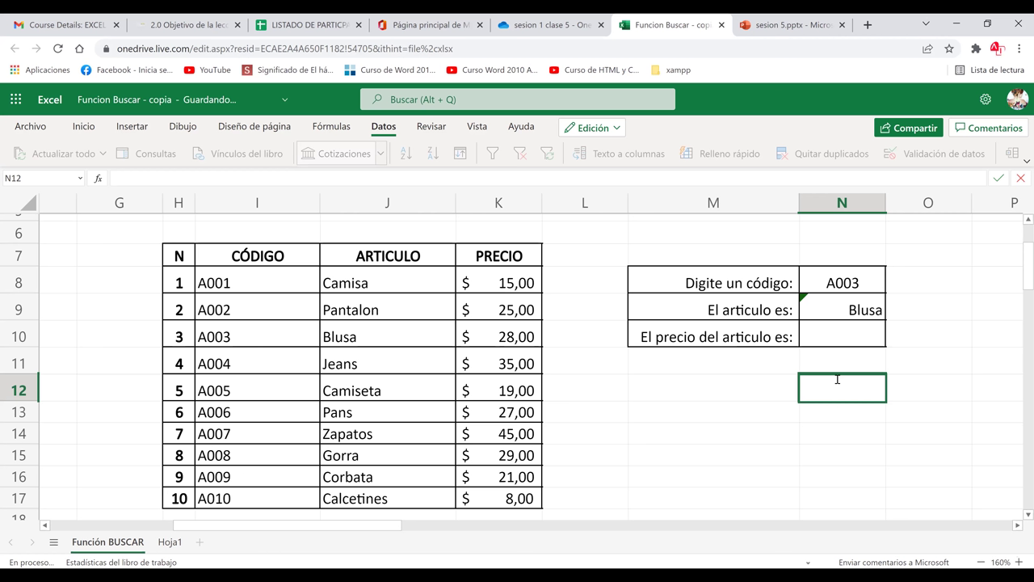
text(Ll)
key(BackSpace)
key(BackSpace)
text(+)
key(BackSpace)
text(=)
click(504, 255)
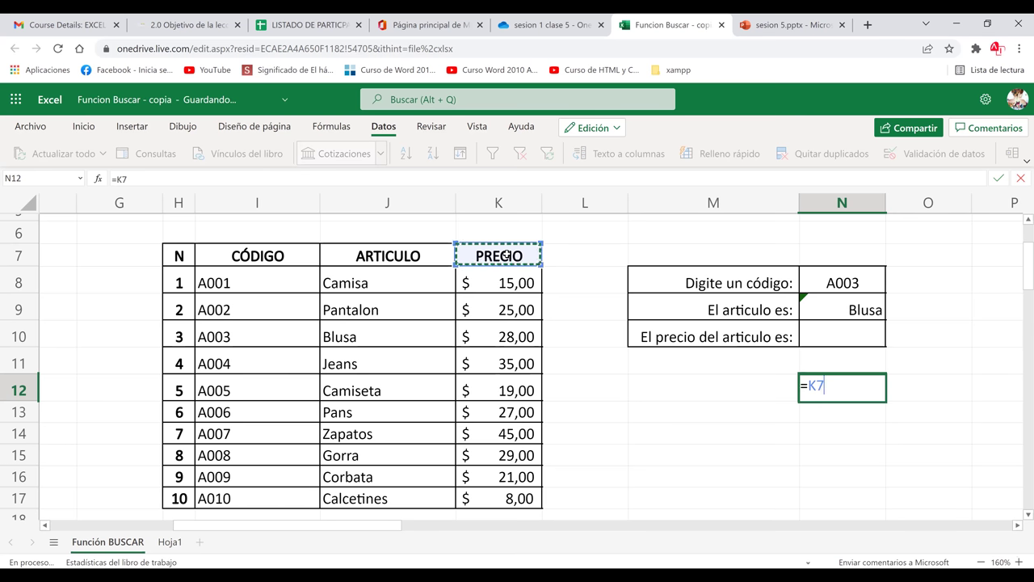
key(Return)
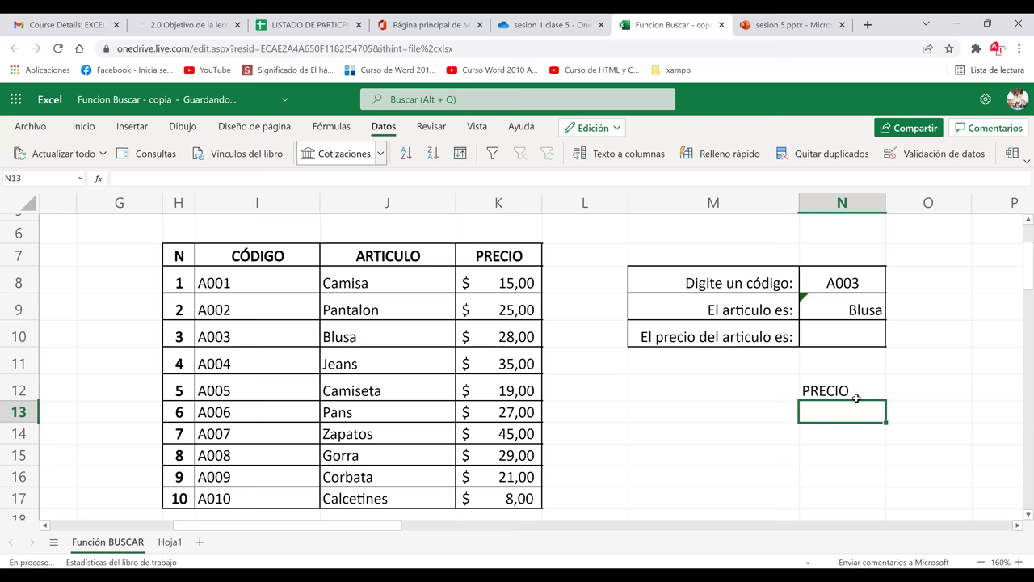
key(Up)
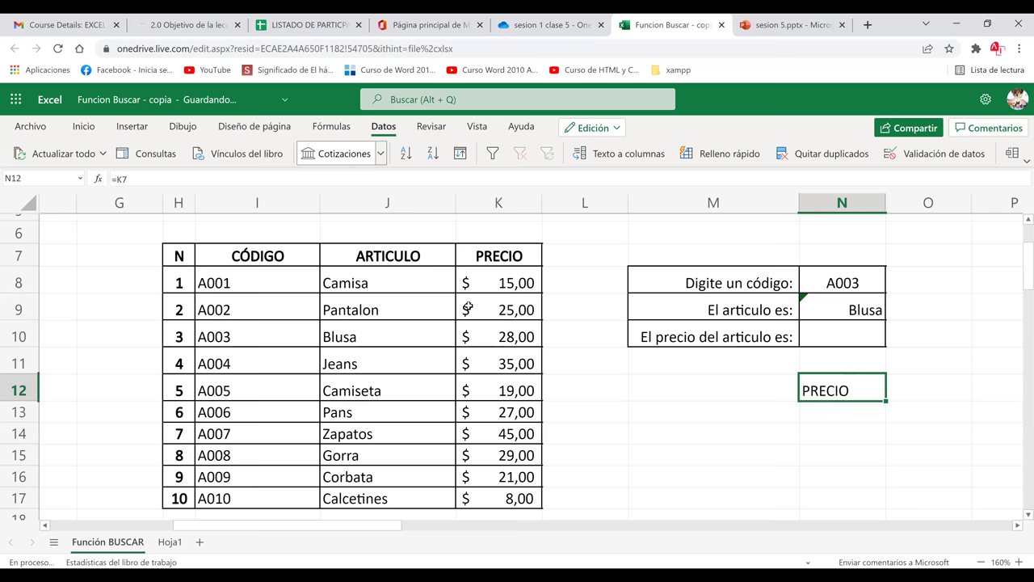
click(494, 258)
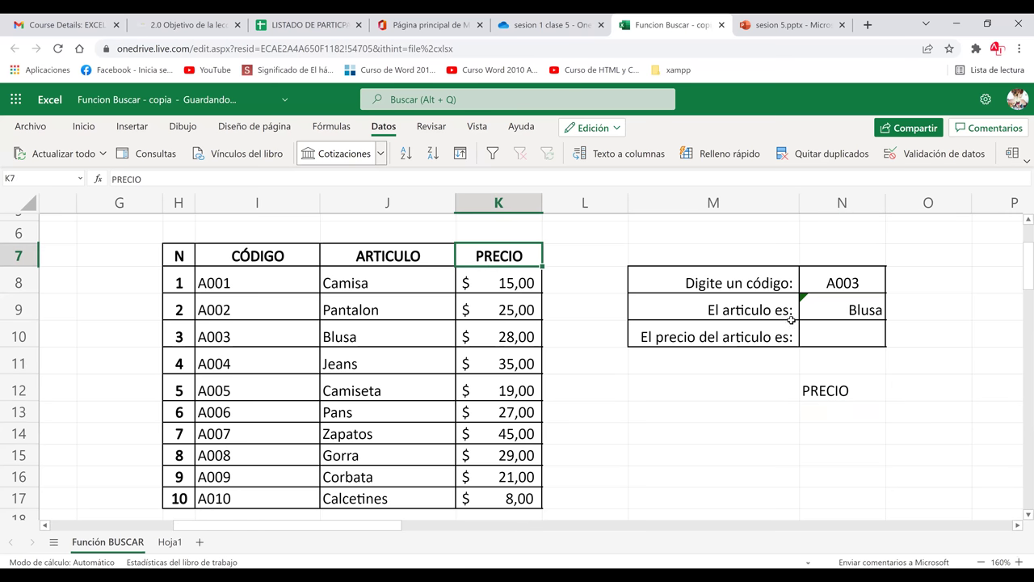
click(846, 388)
key(BackSpace)
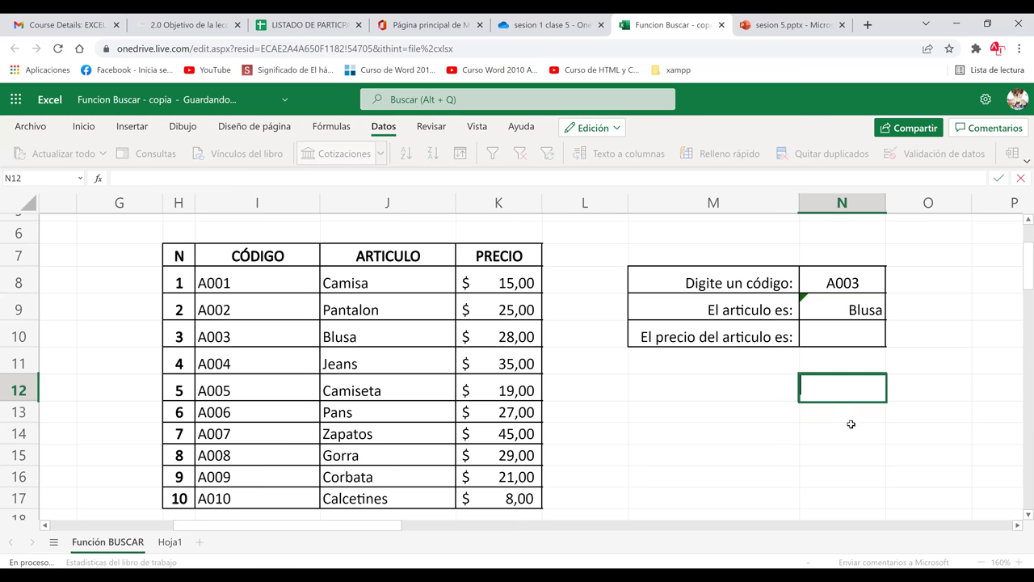
click(850, 424)
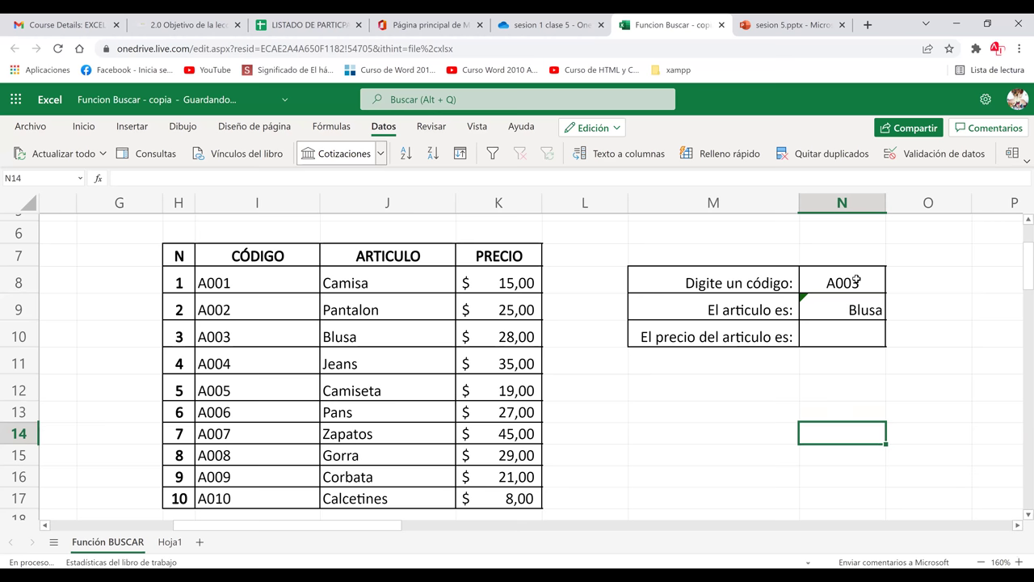
- Replace the reference in N8 with one to code A005 in I12 to test the article lookup
click(857, 279)
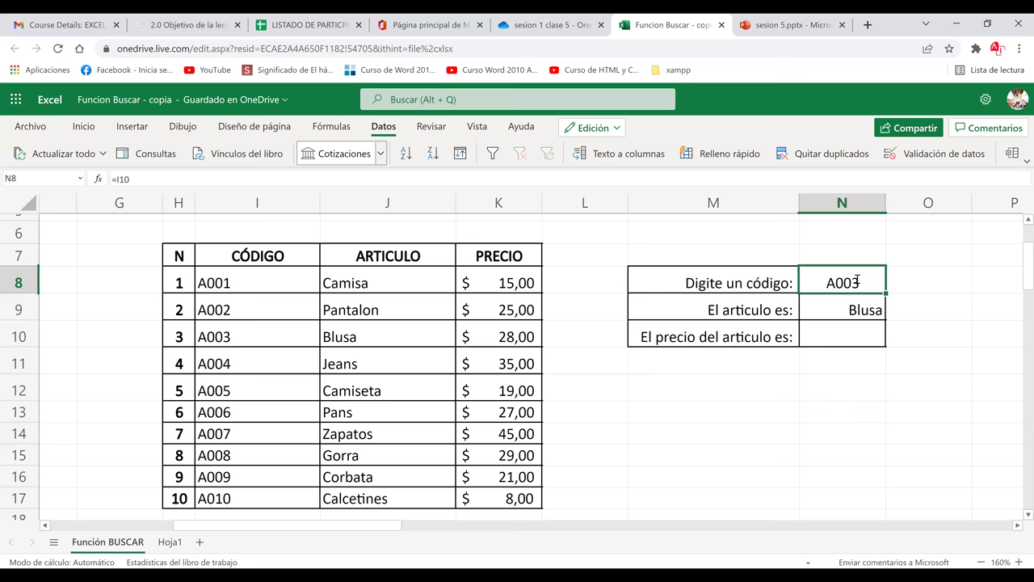
key(BackSpace)
text(=)
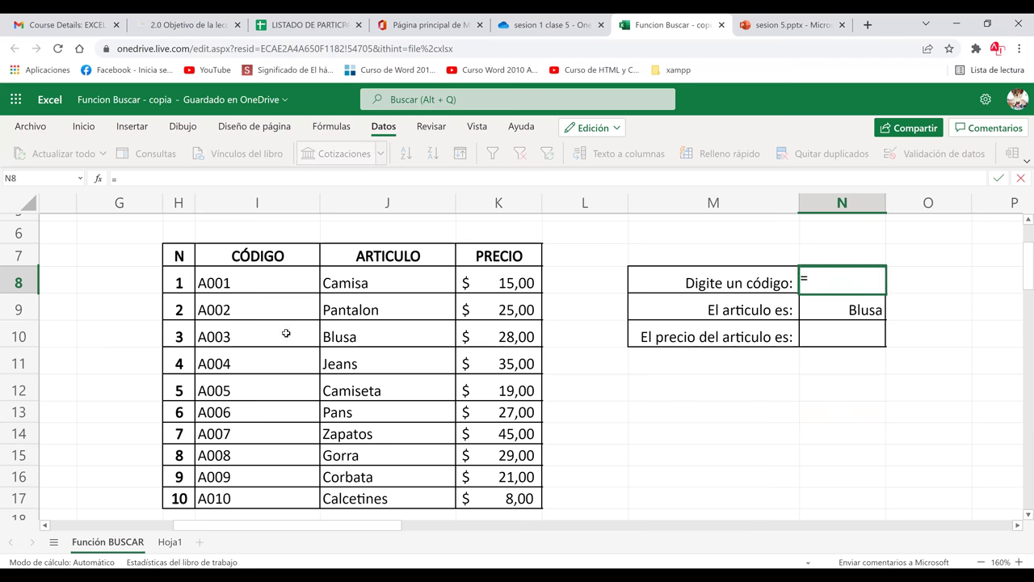
click(234, 390)
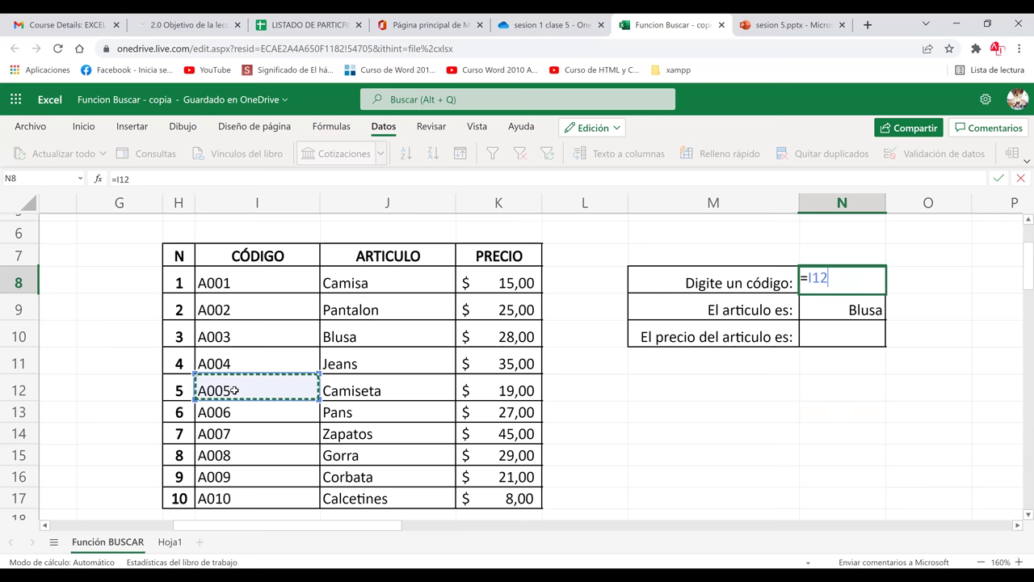
key(Return)
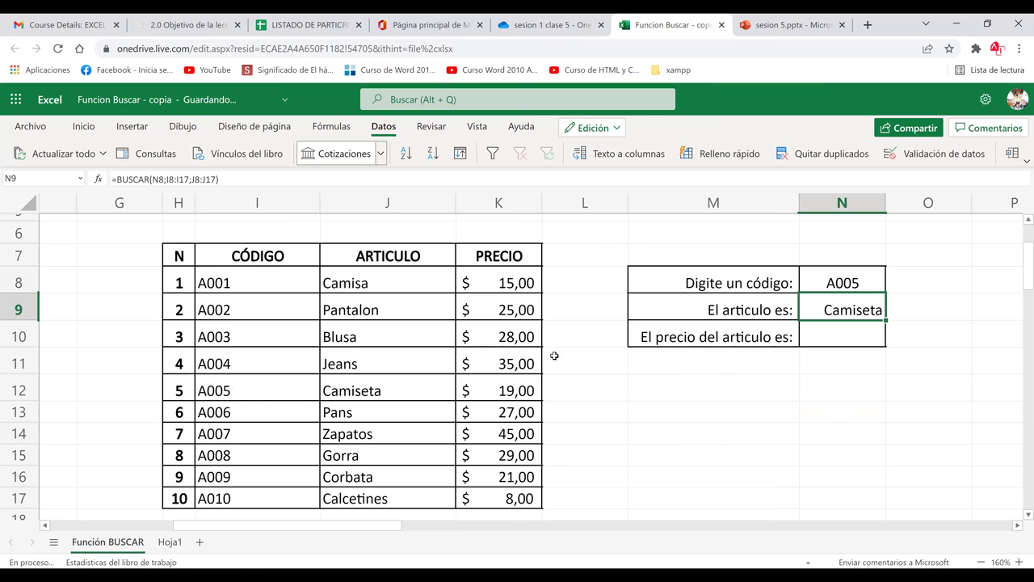
- Link N8 to code A009 in I16 and check the reference in the cell
click(836, 285)
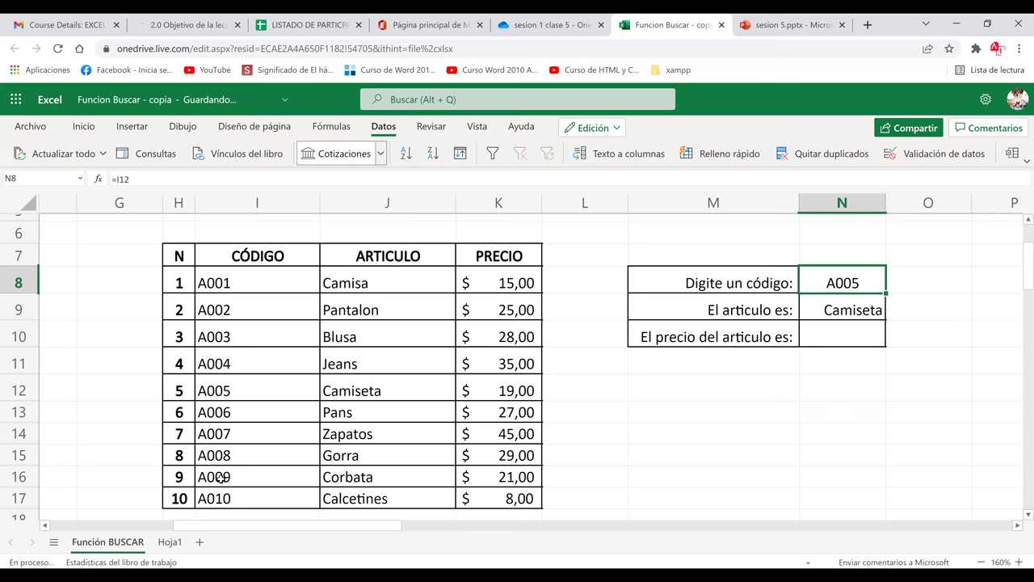
text(A009)
key(Return)
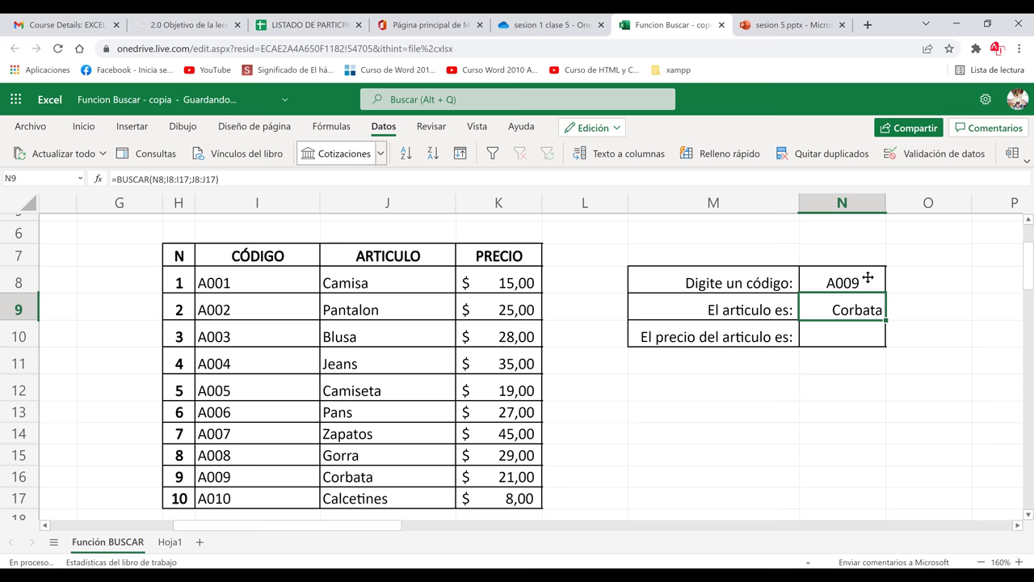
click(836, 280)
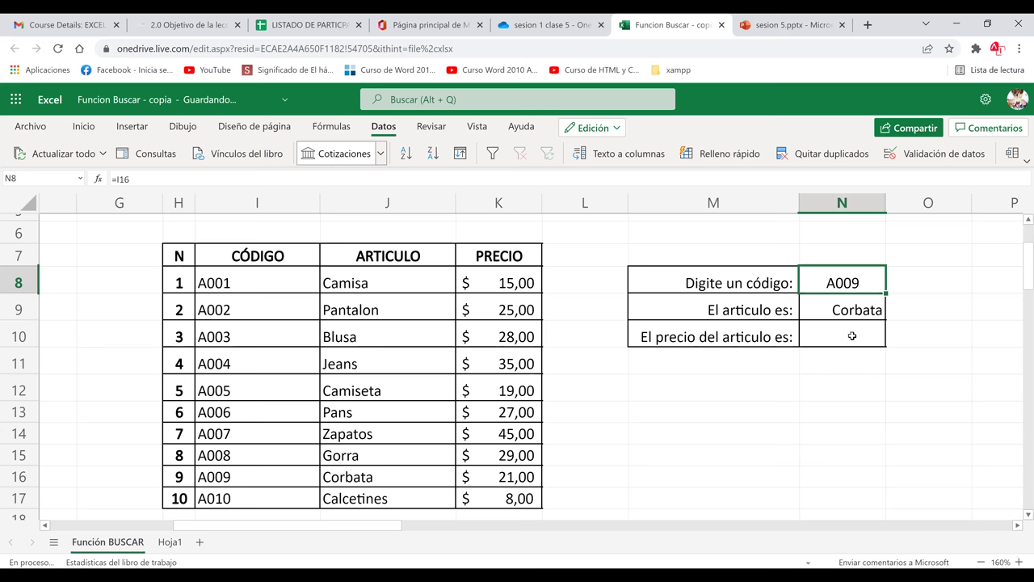
- Enter a BUSCAR formula in N10 with N8 as lookup value, codes I8:I17 as comparison vector and the PRECIO values as result vector
click(814, 344)
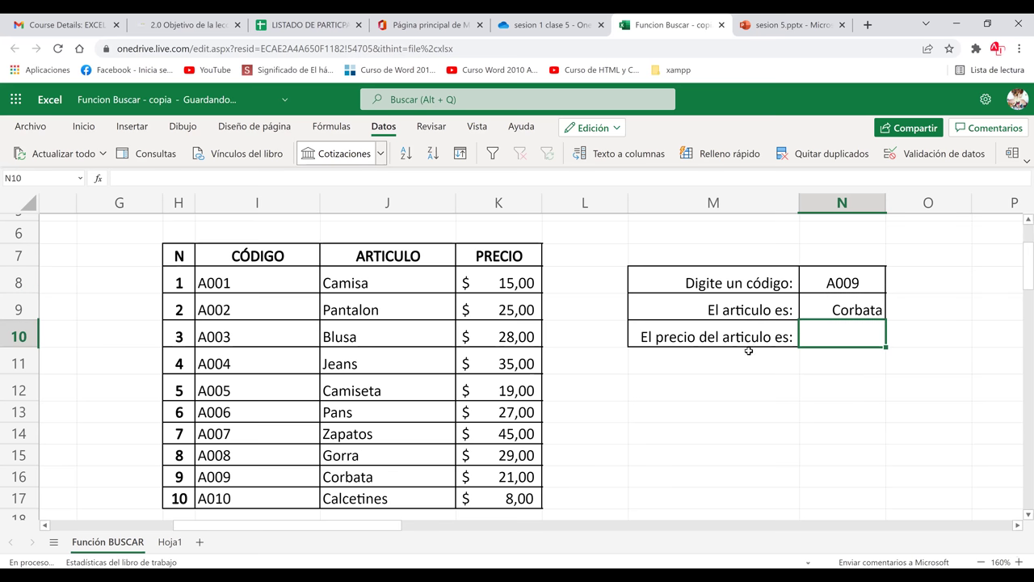
click(877, 390)
click(861, 326)
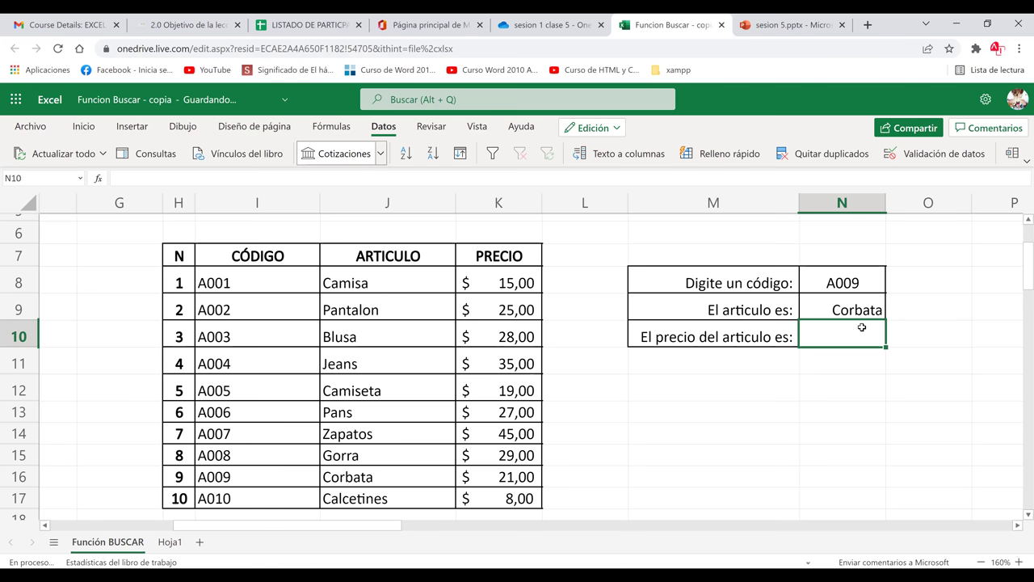
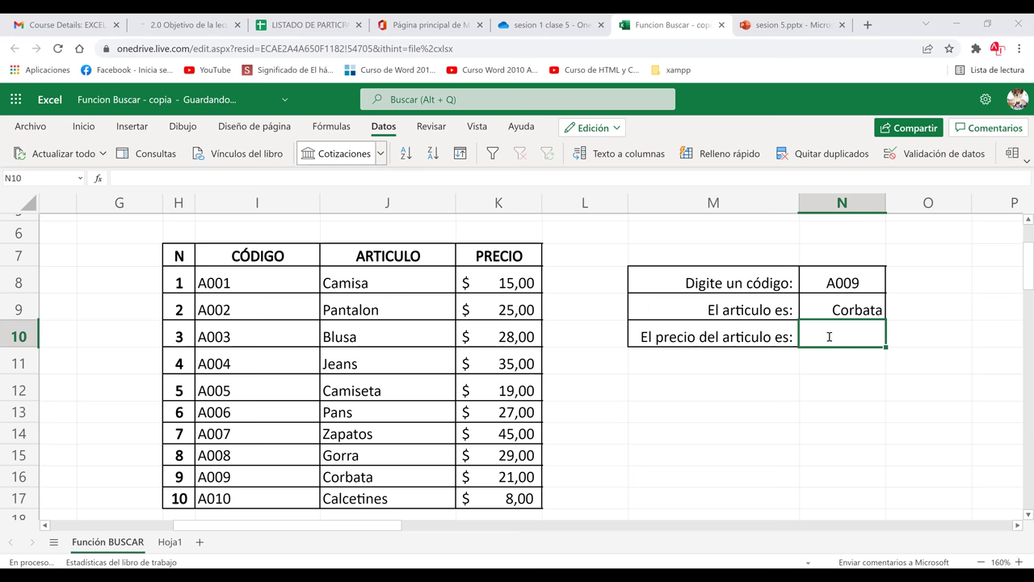
text(-)
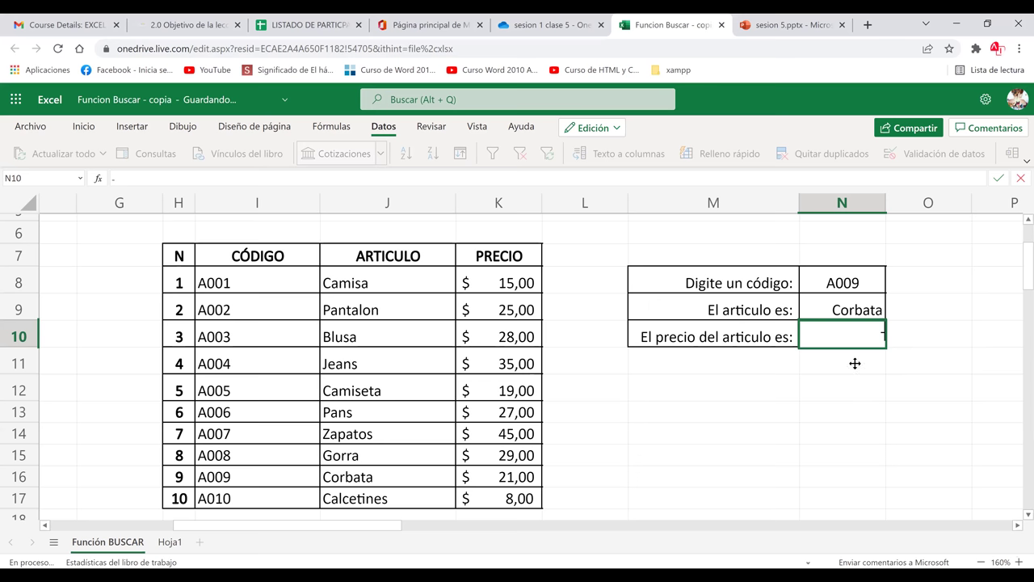
text(BUSCAR()
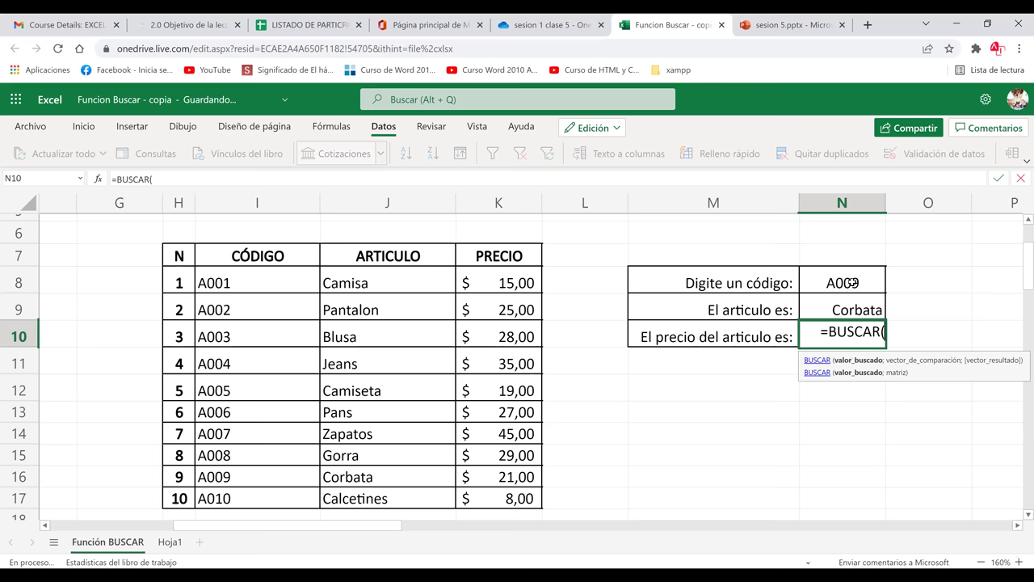
click(853, 282)
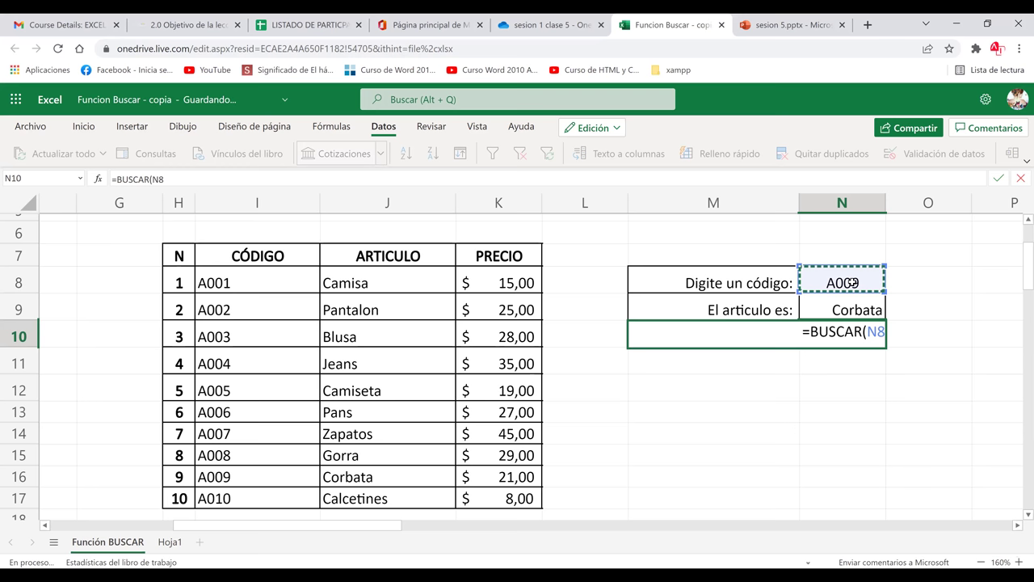
text(;)
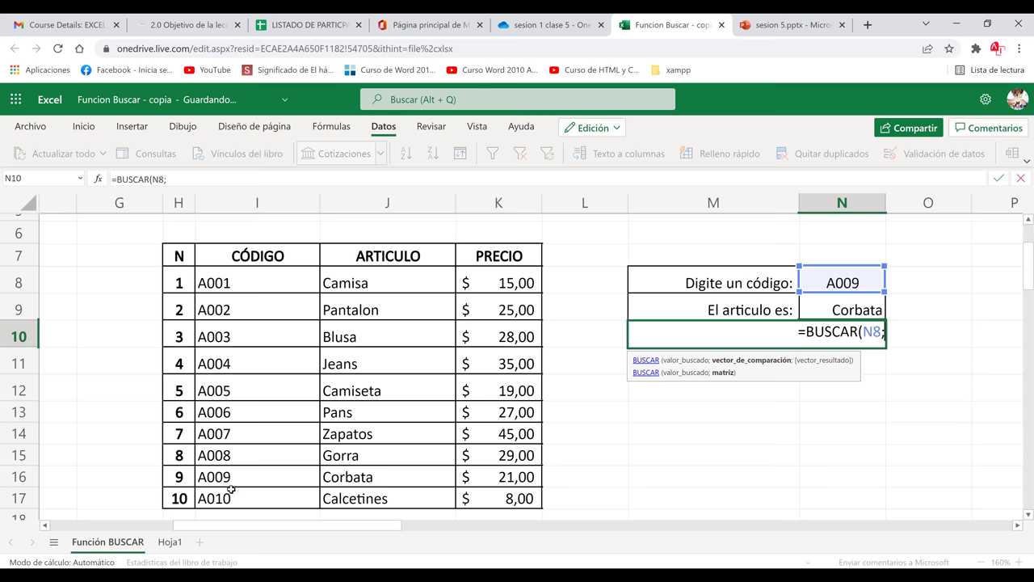
drag(232, 491, 232, 283)
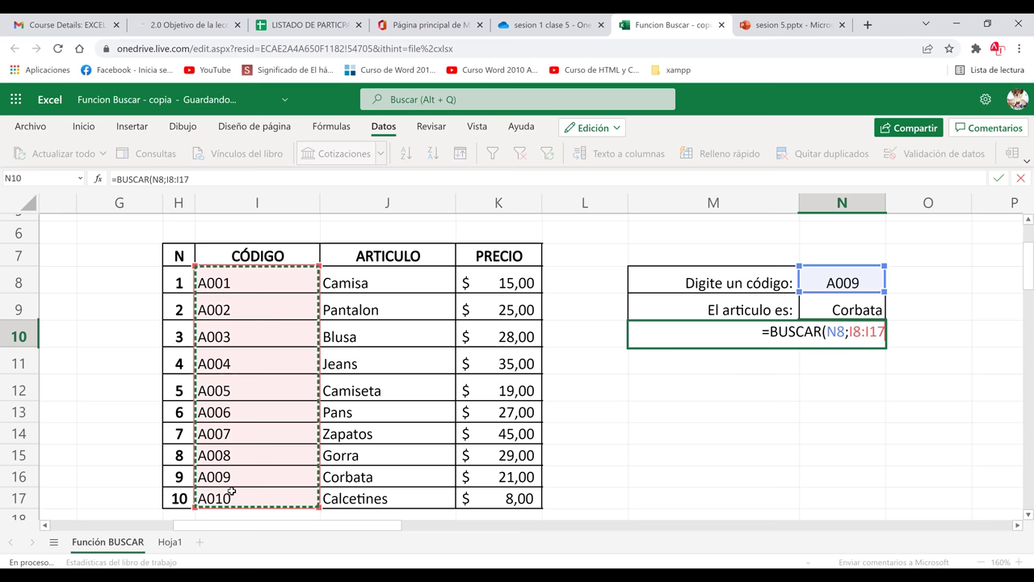
text(;)
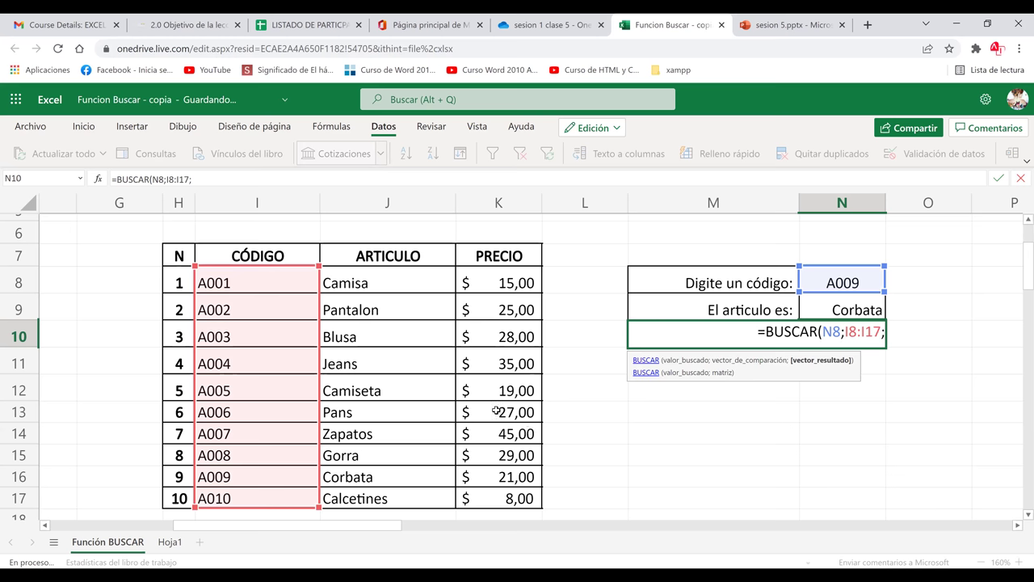
drag(506, 495, 506, 496)
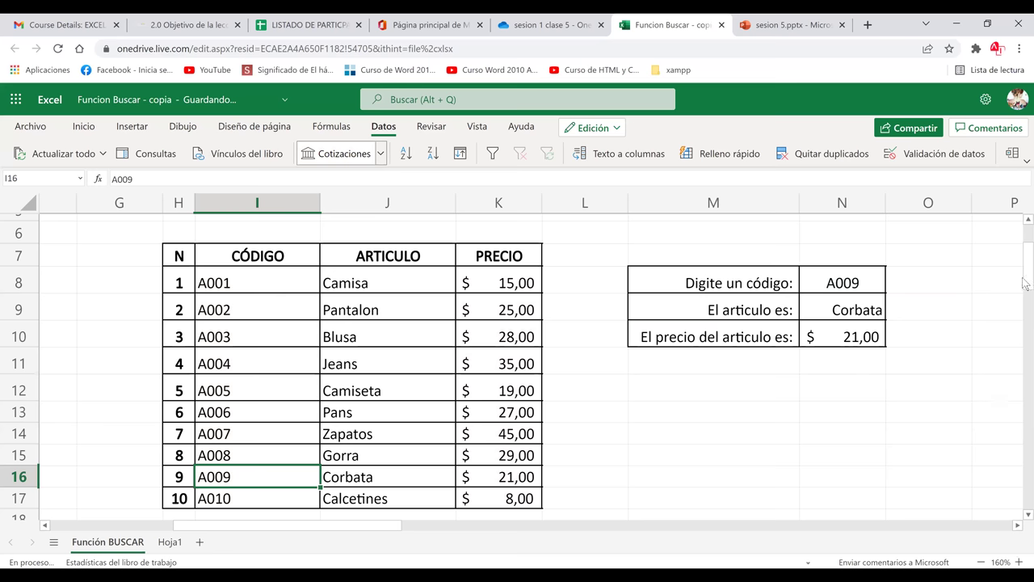
scroll(1024, 283, down, 1)
click(928, 339)
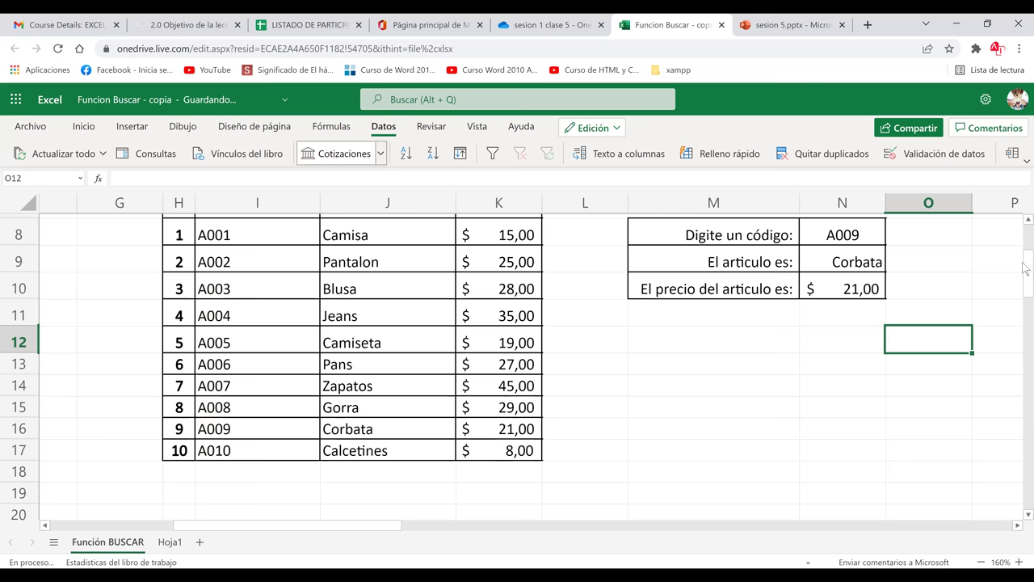
scroll(1024, 275, up, 1)
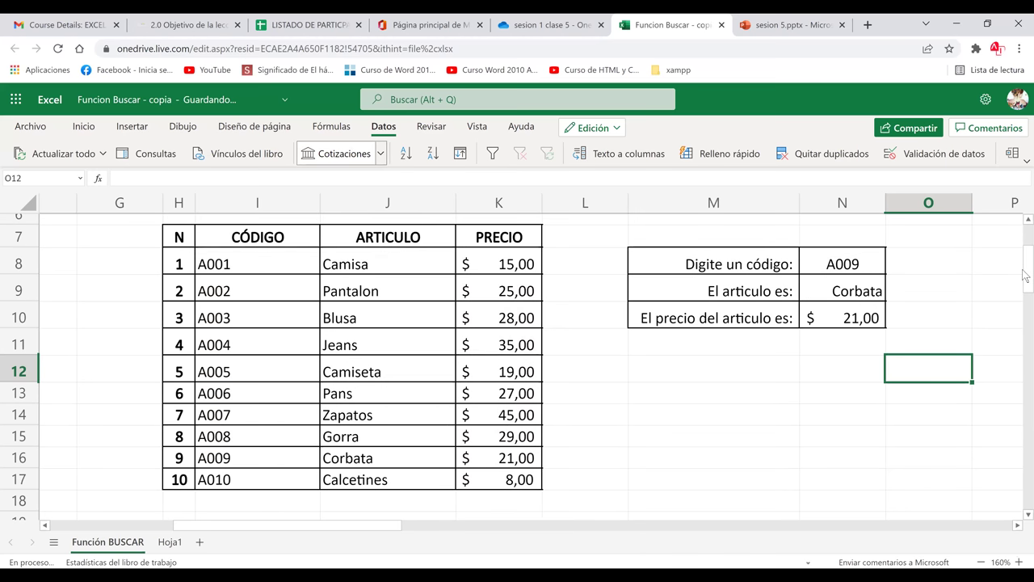
scroll(1024, 277, down, 1)
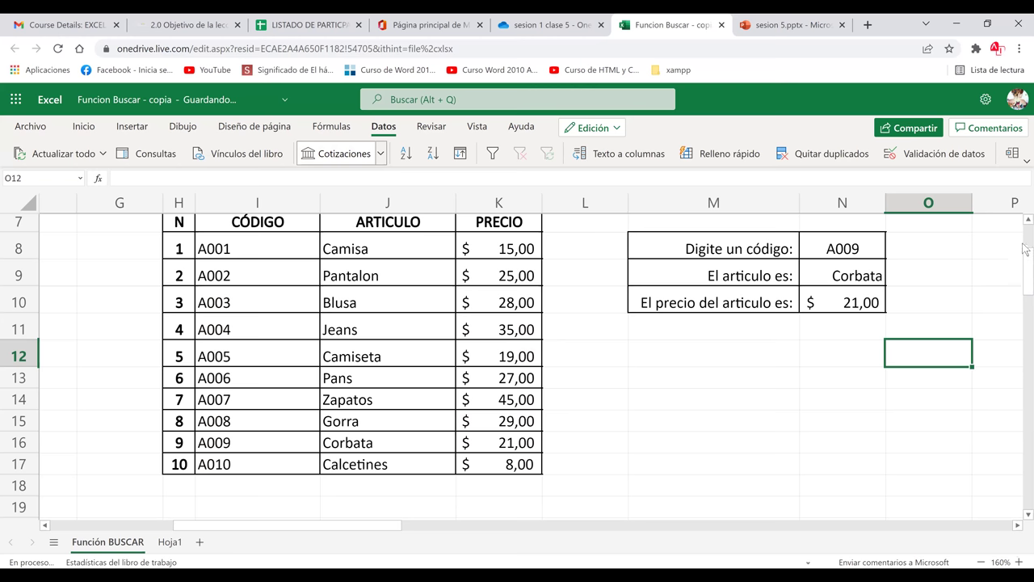
scroll(1024, 249, up, 2)
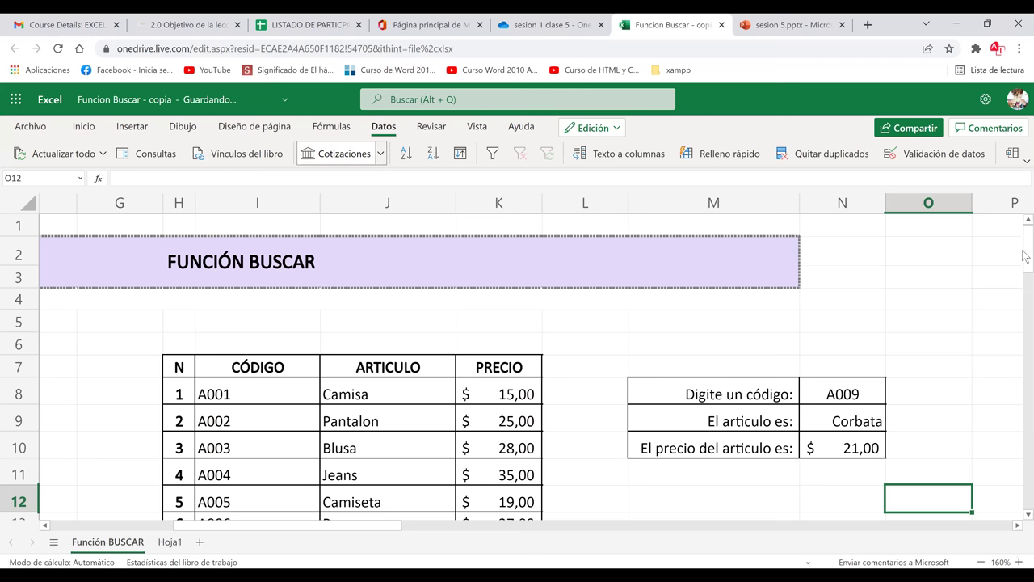
scroll(1024, 256, down, 1)
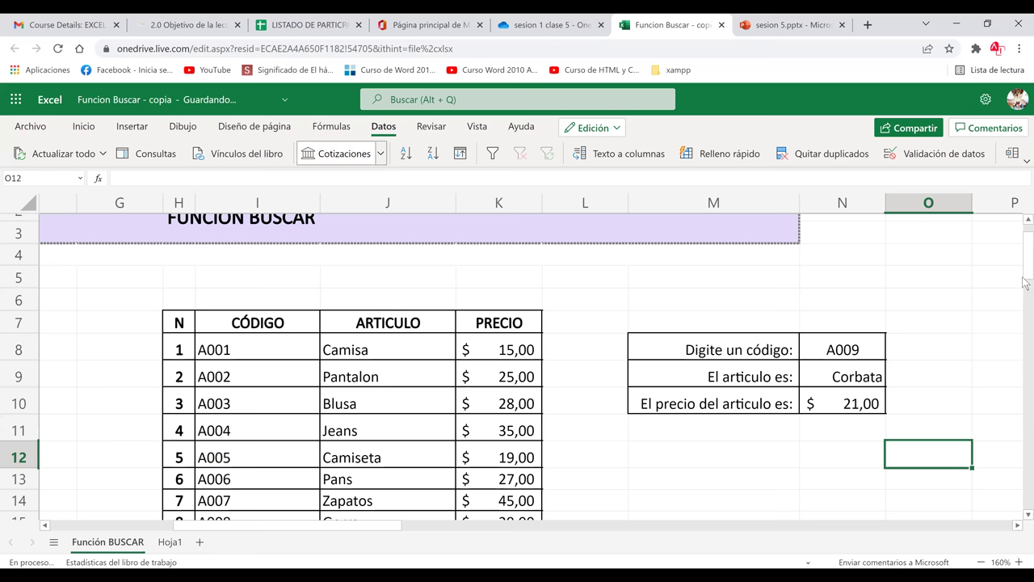
scroll(1024, 268, down, 1)
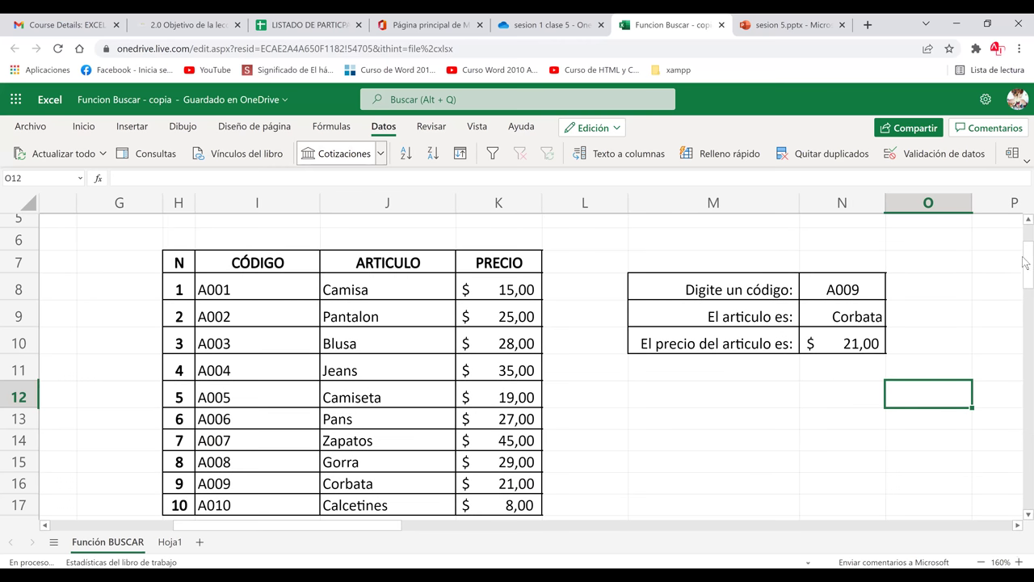
scroll(1024, 259, up, 1)
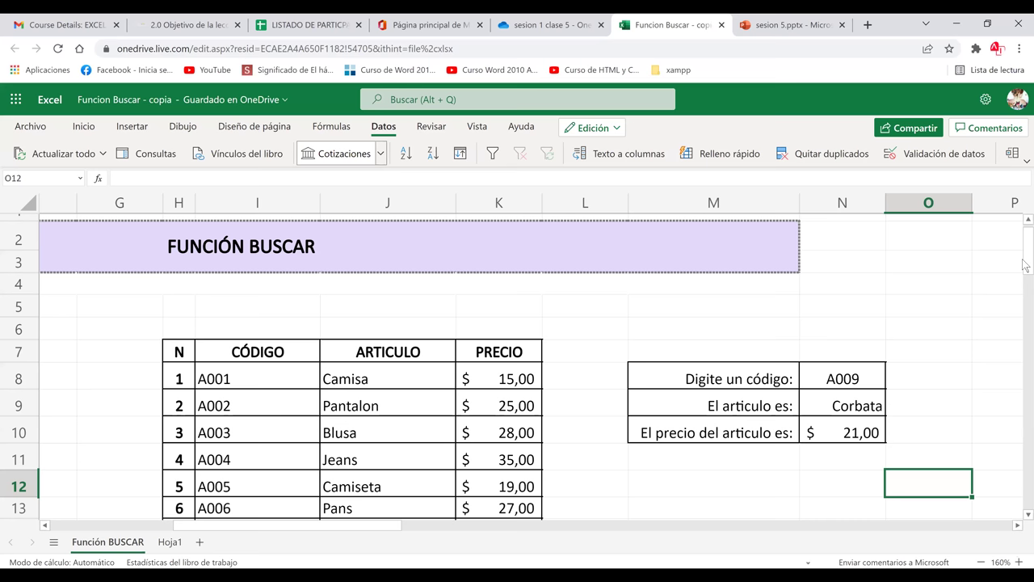
scroll(688, 413, down, 1)
click(687, 404)
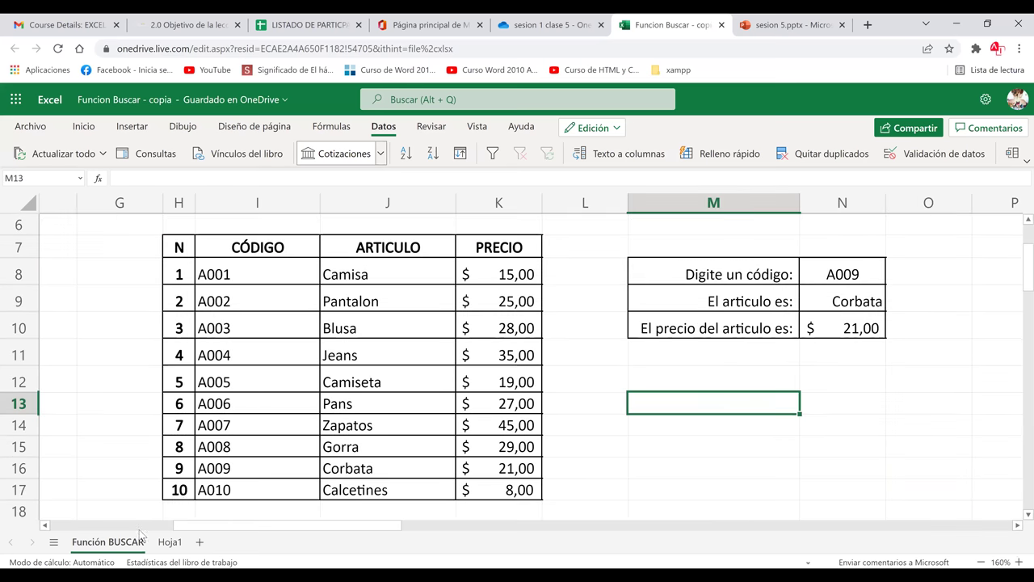
- Switch to the Hoja1 sheet and apply all borders to the student table in A1:G12
click(169, 546)
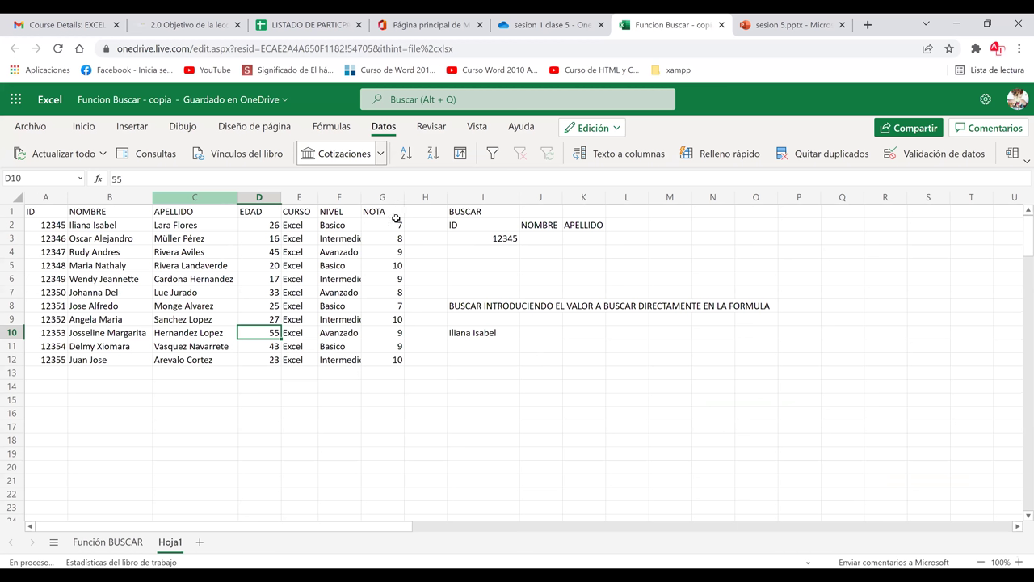
drag(49, 209, 399, 295)
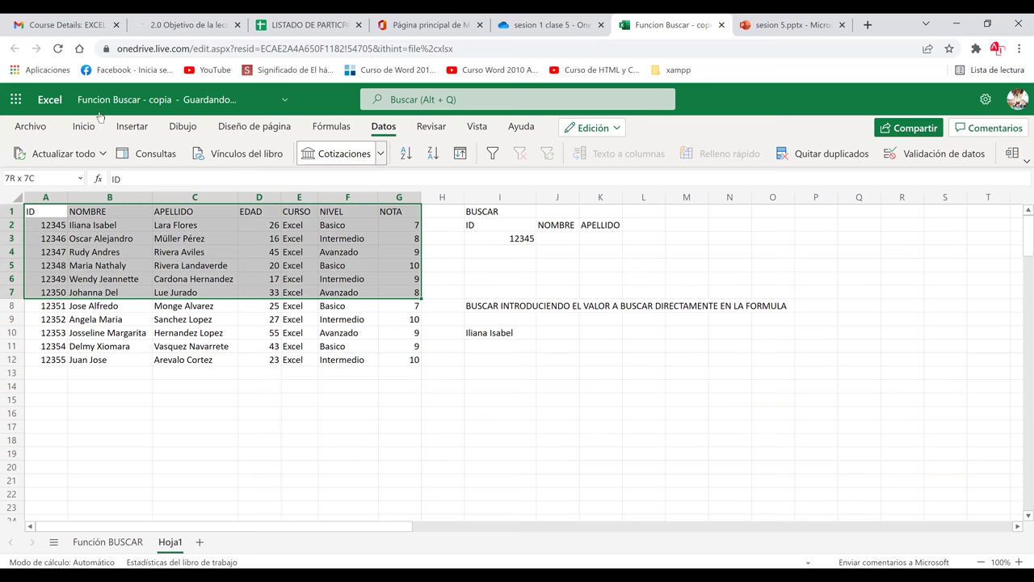
key(ctrl+a)
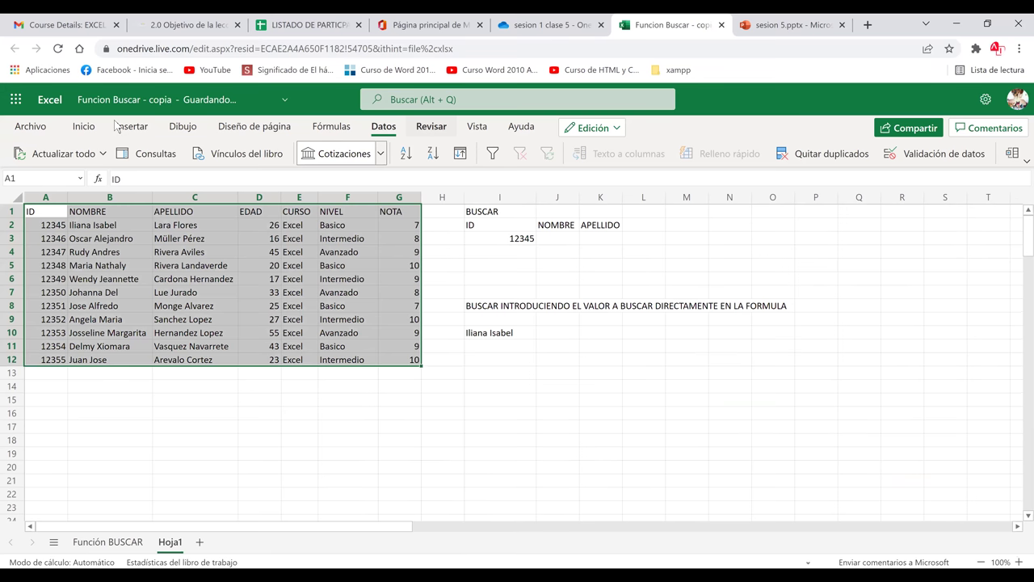
click(283, 152)
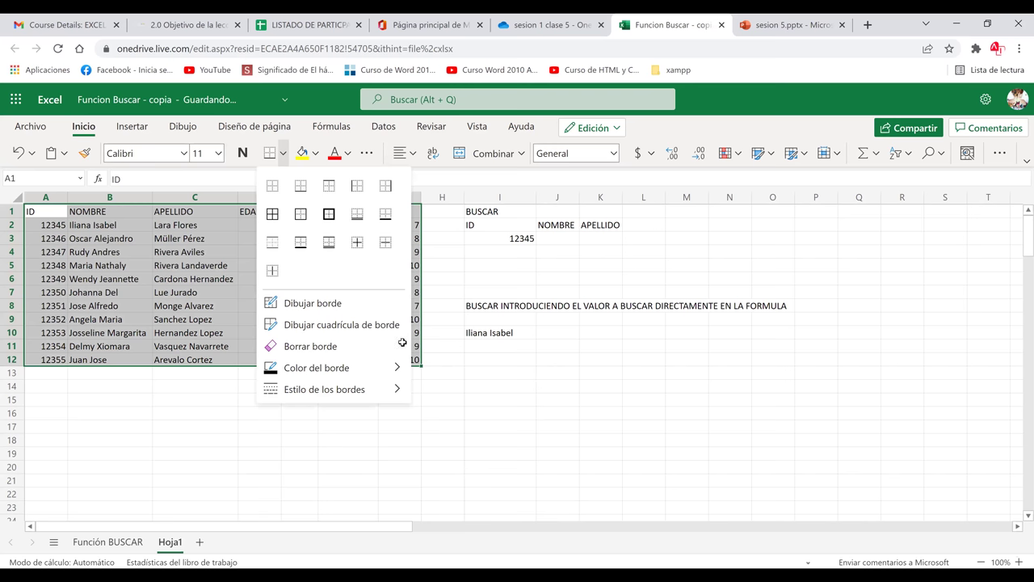
- Apply all borders to the lookup block I2:K3 and fill its headings in I2:K2 with yellow
click(493, 211)
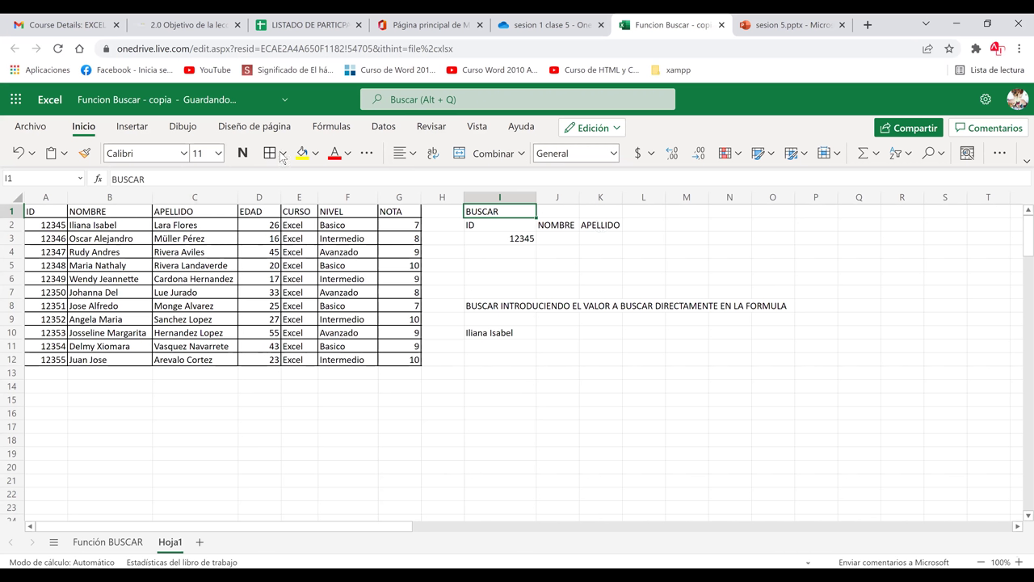
drag(484, 225, 600, 225)
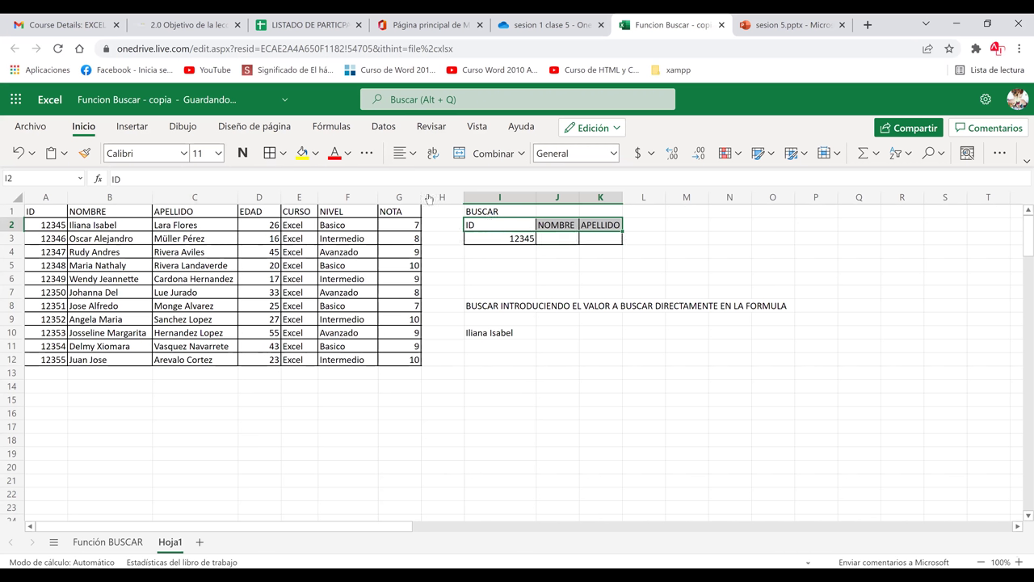
click(687, 318)
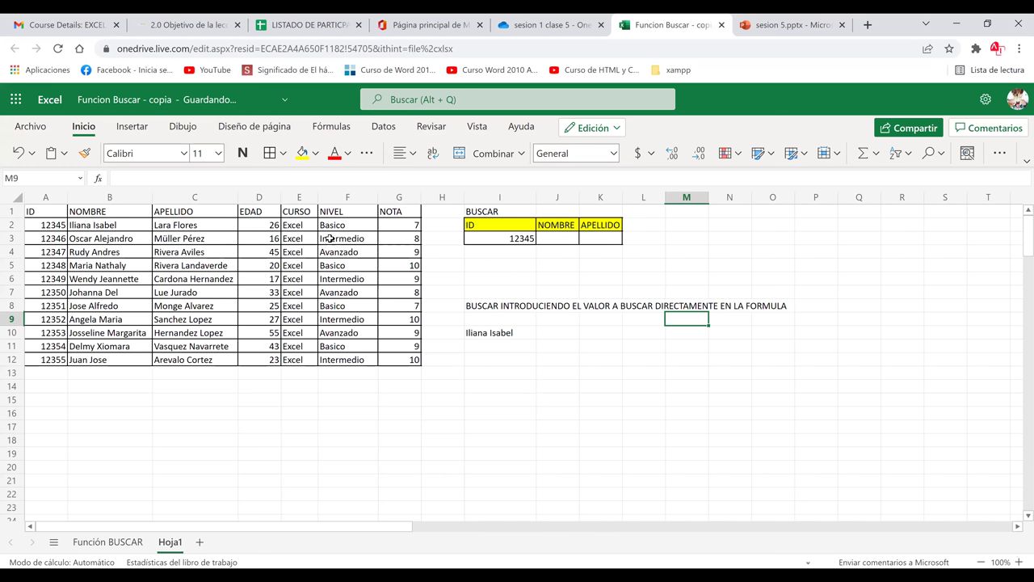
- Begin a BUSCAR formula in J3 under NOMBRE with the ID in I3 as lookup value
click(393, 236)
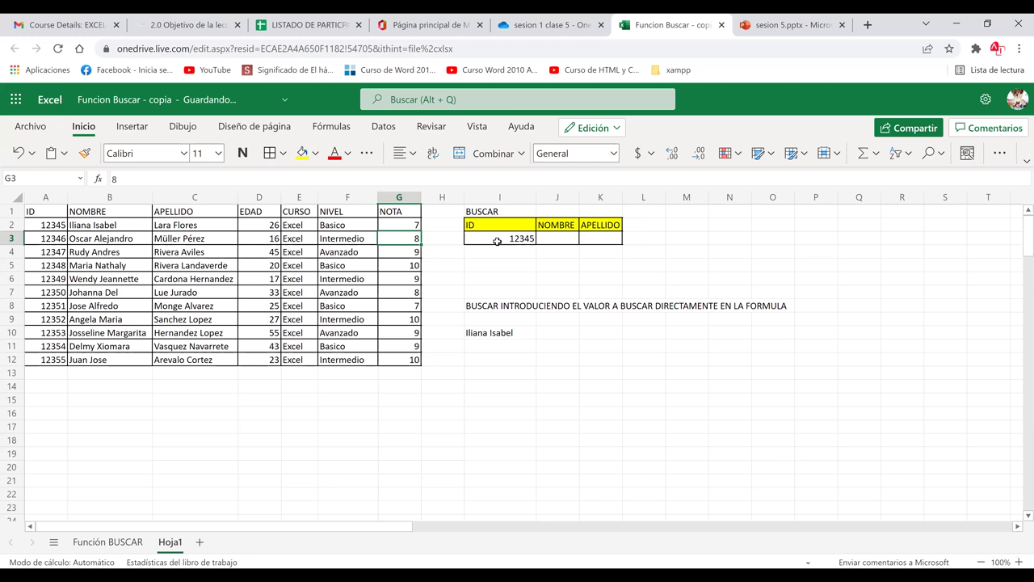
click(497, 241)
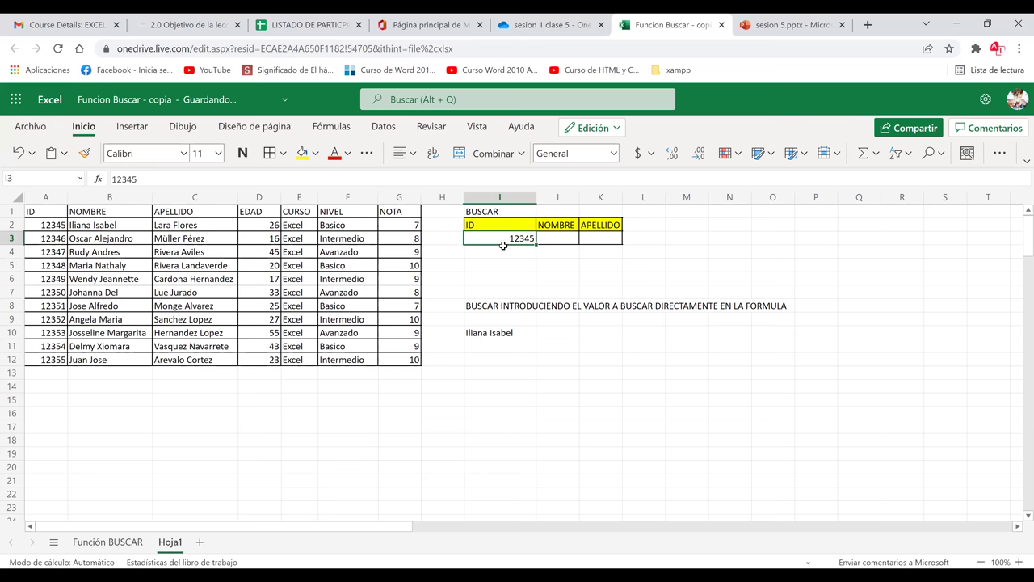
click(575, 238)
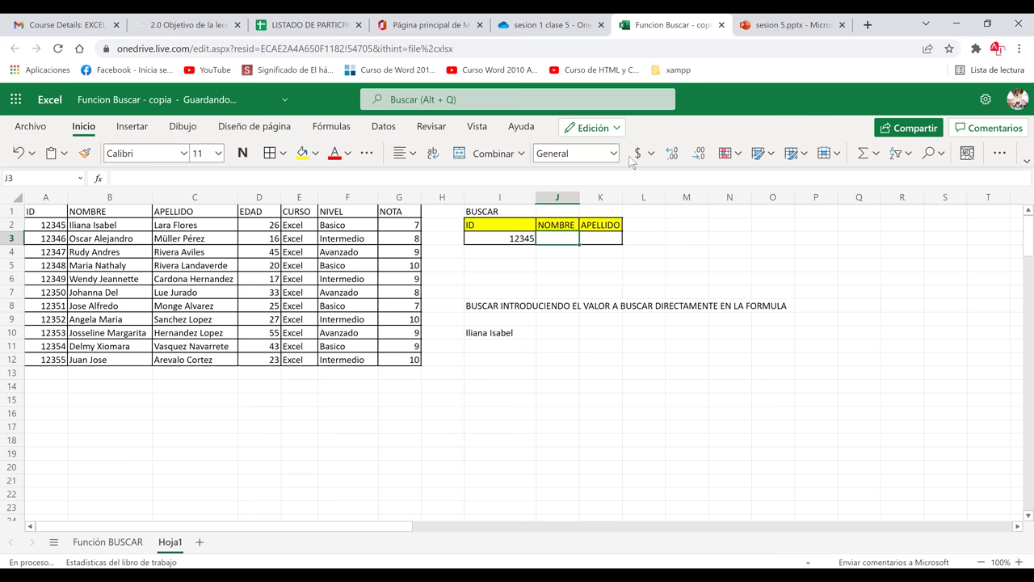
text(=buscar)
double_click(588, 257)
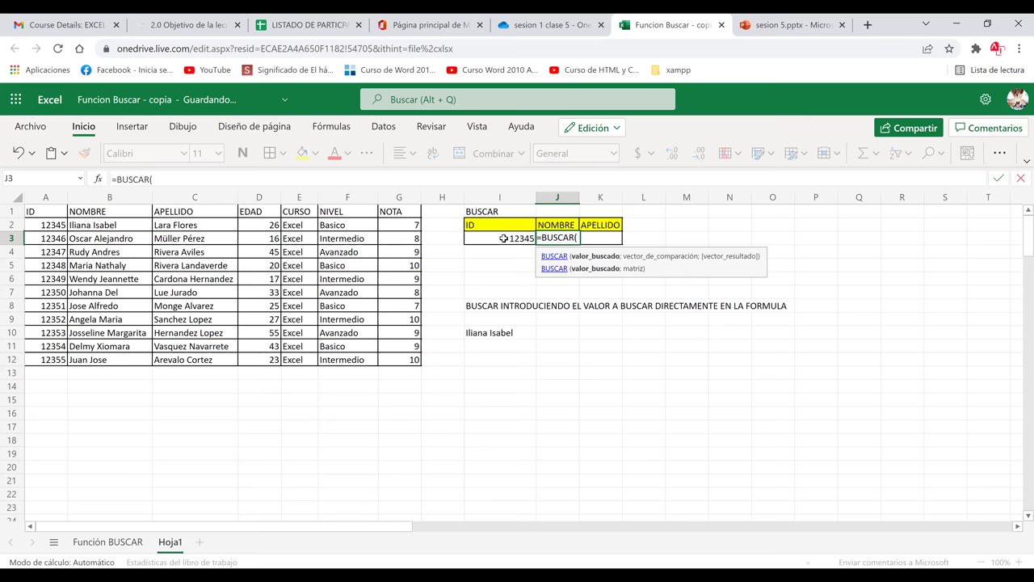
click(503, 227)
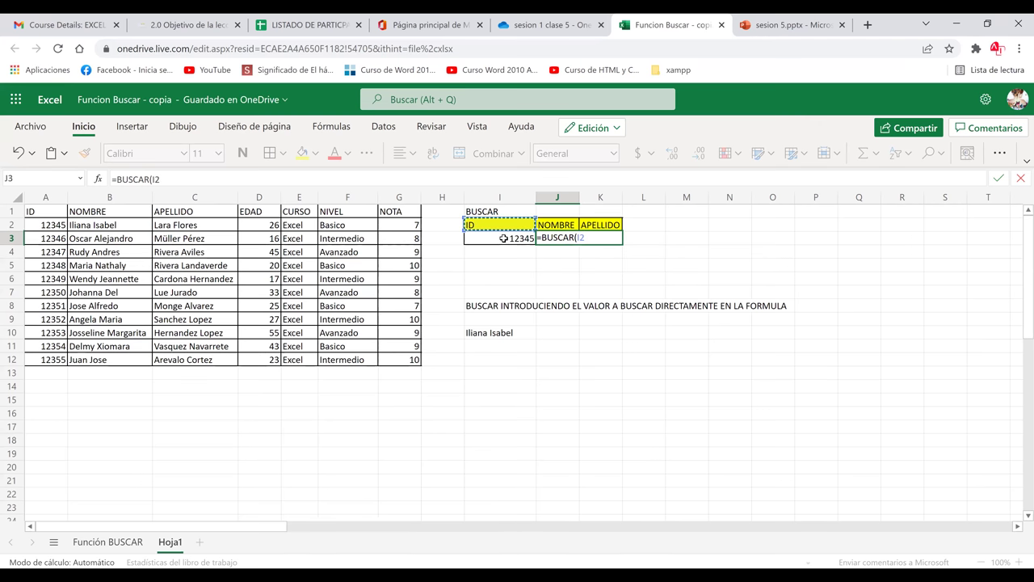
click(503, 238)
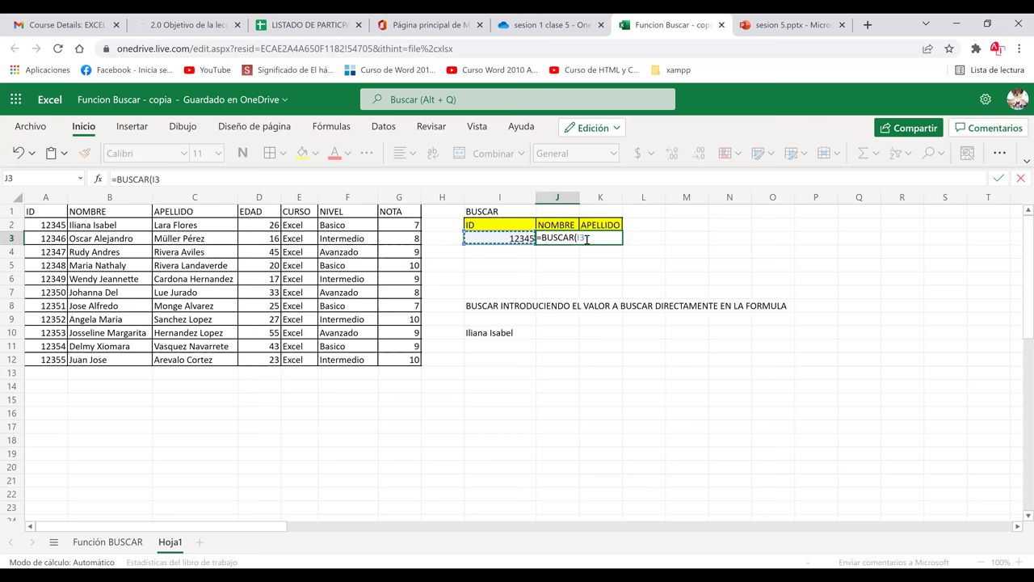
text(;)
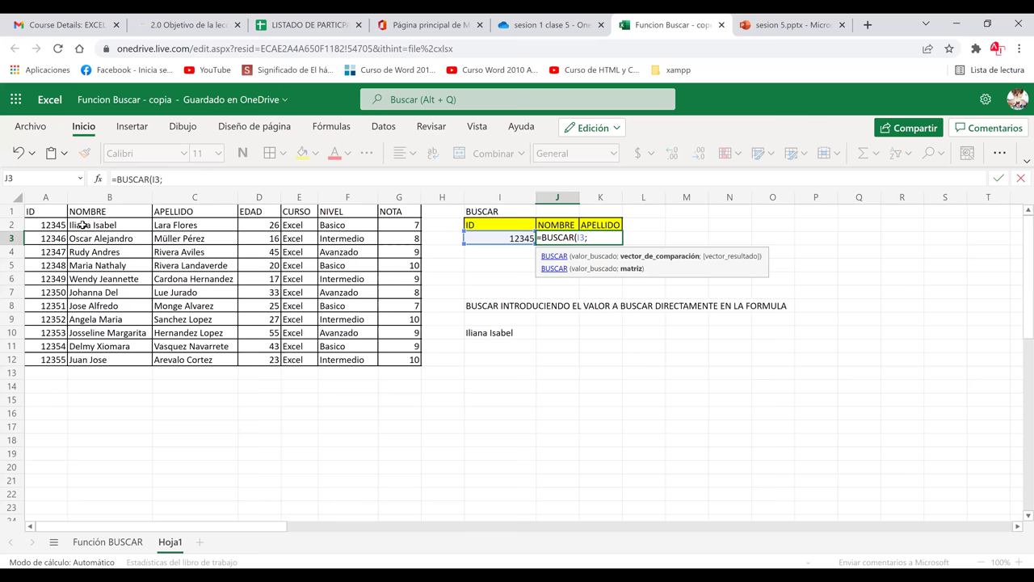
drag(97, 224, 103, 278)
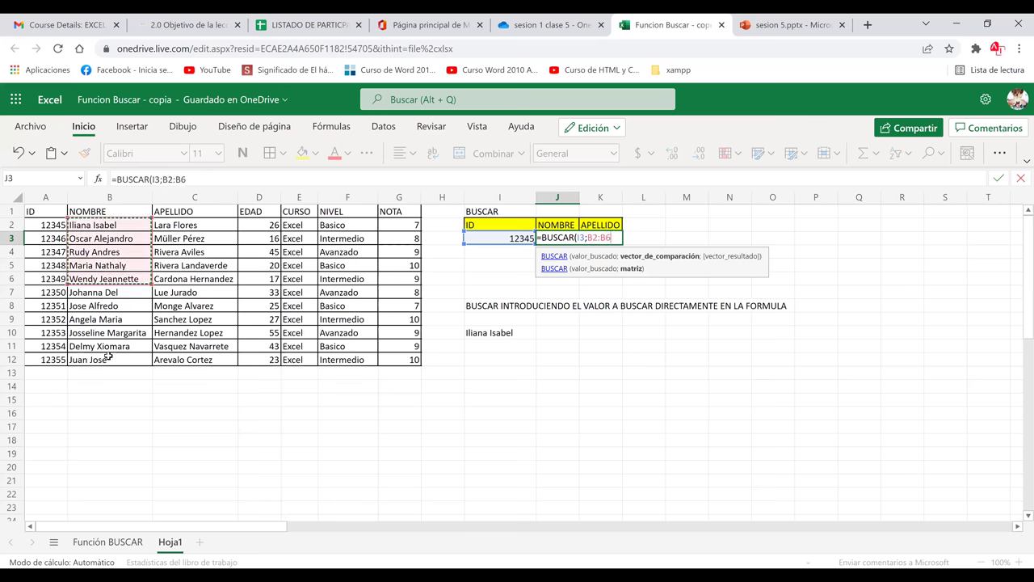
drag(108, 356, 108, 355)
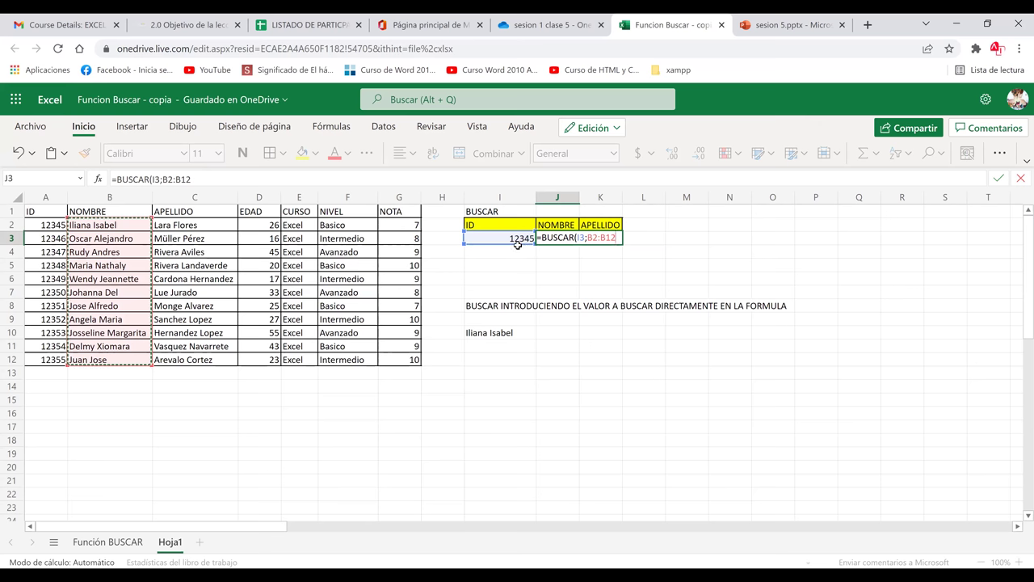
key(BackSpace)
key(BackSpace)
key(BackSpace)
key(BackSpace)
key(BackSpace)
key(BackSpace)
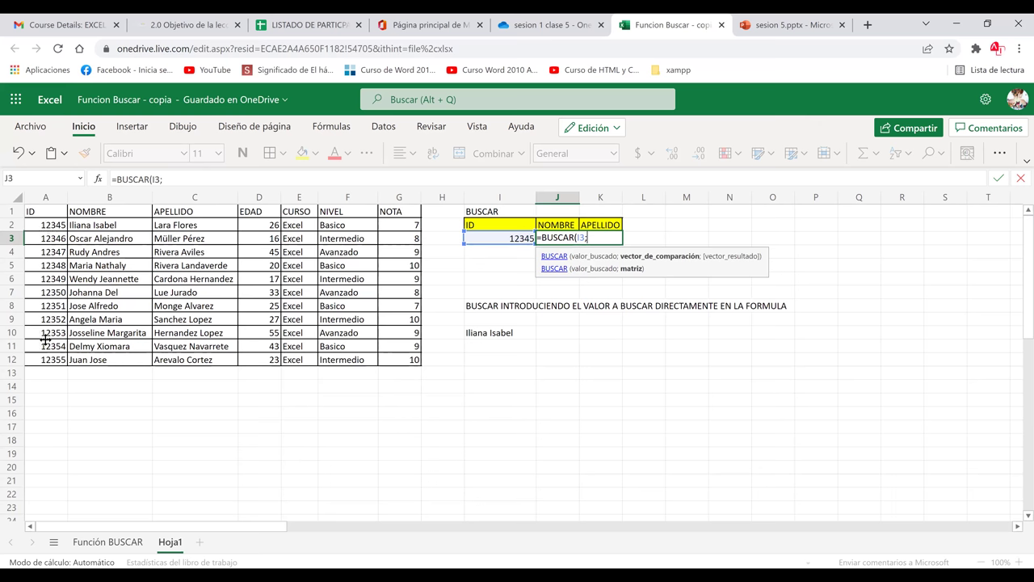
- Complete the J3 formula with IDs A2:A12 as comparison vector and B2:B12 as result vector, and widen column J to fit
drag(46, 225, 46, 357)
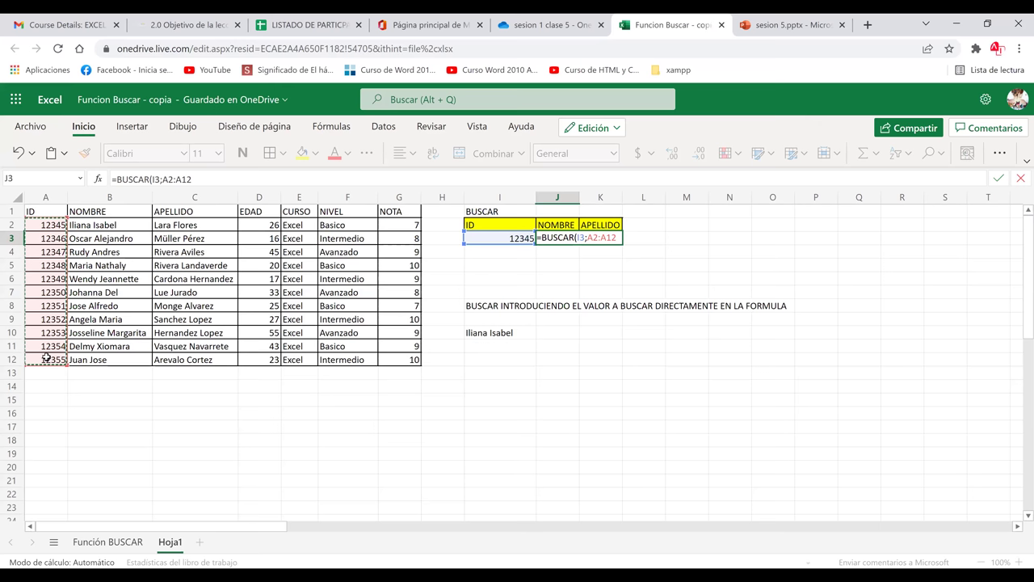
text(;)
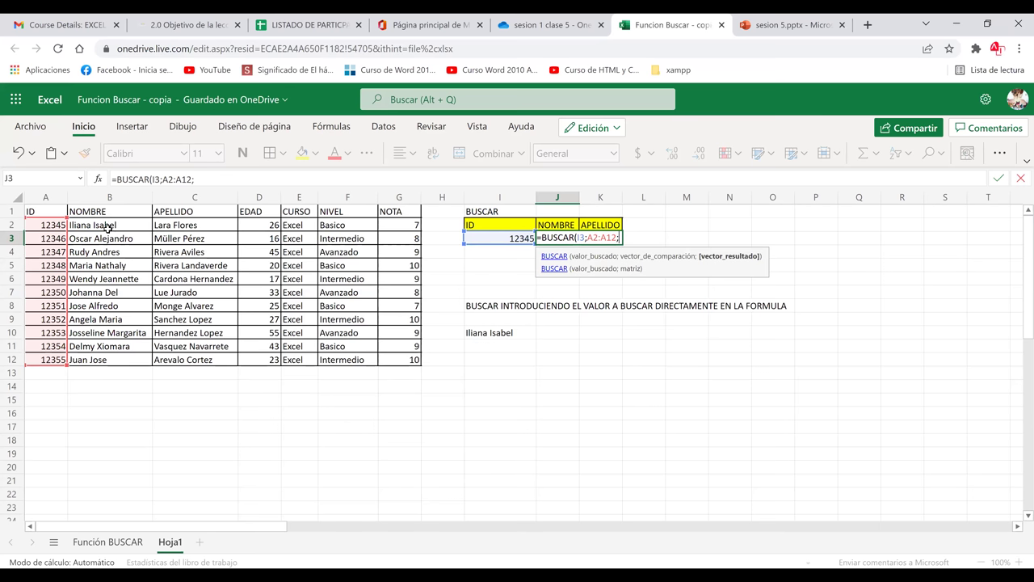
drag(107, 225, 119, 359)
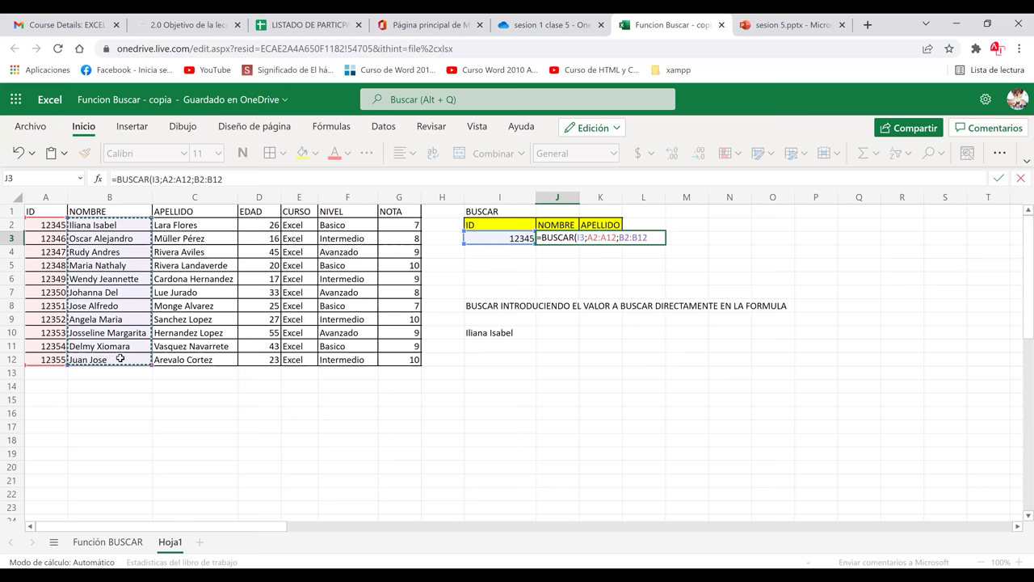
key(Return)
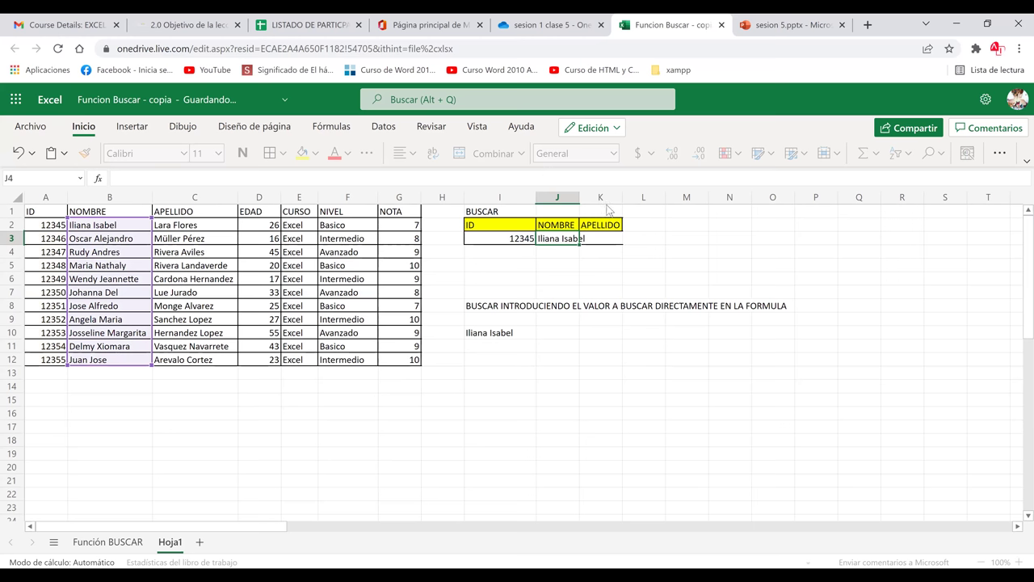
drag(606, 204, 606, 204)
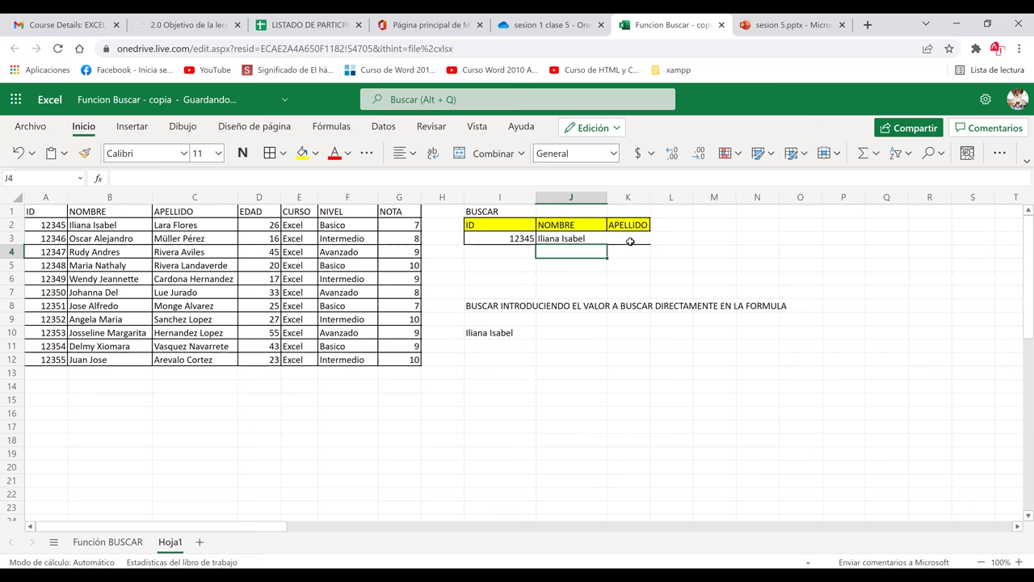
key(Return)
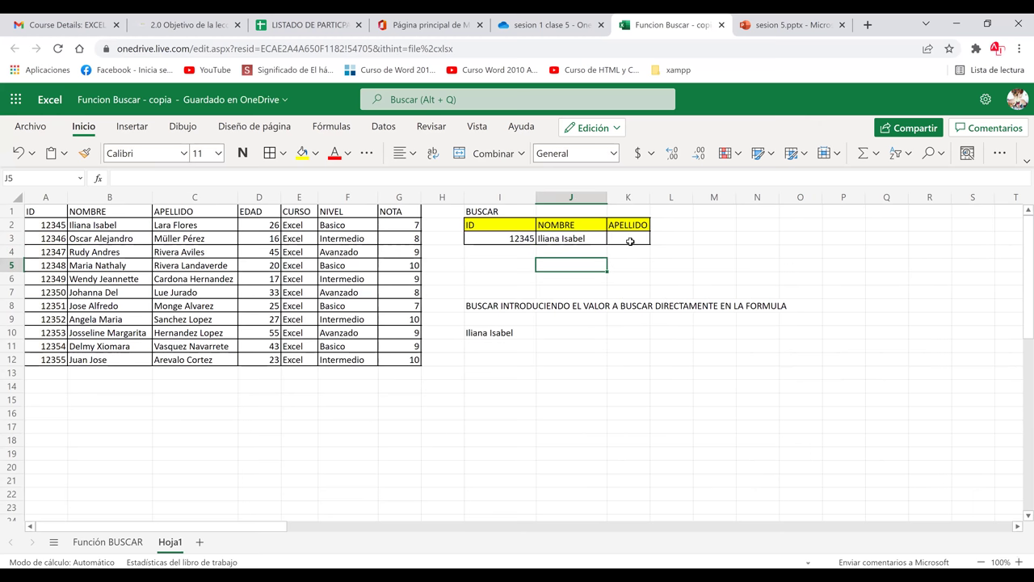
- Enter a BUSCAR formula in K3 with I3 as lookup value, A2:A12 as comparison vector and the APELLIDO values as result vector
click(630, 241)
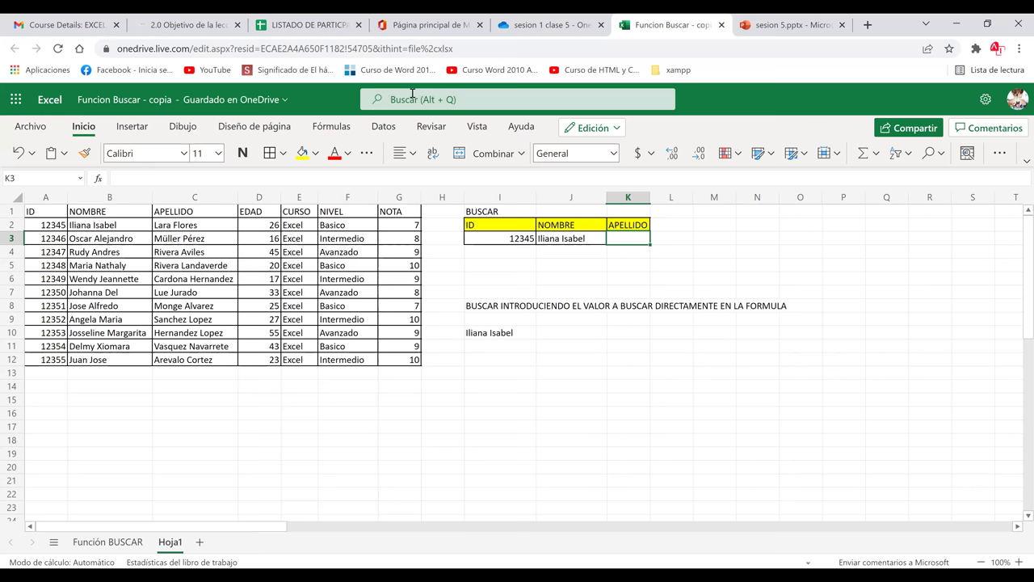
text(=)
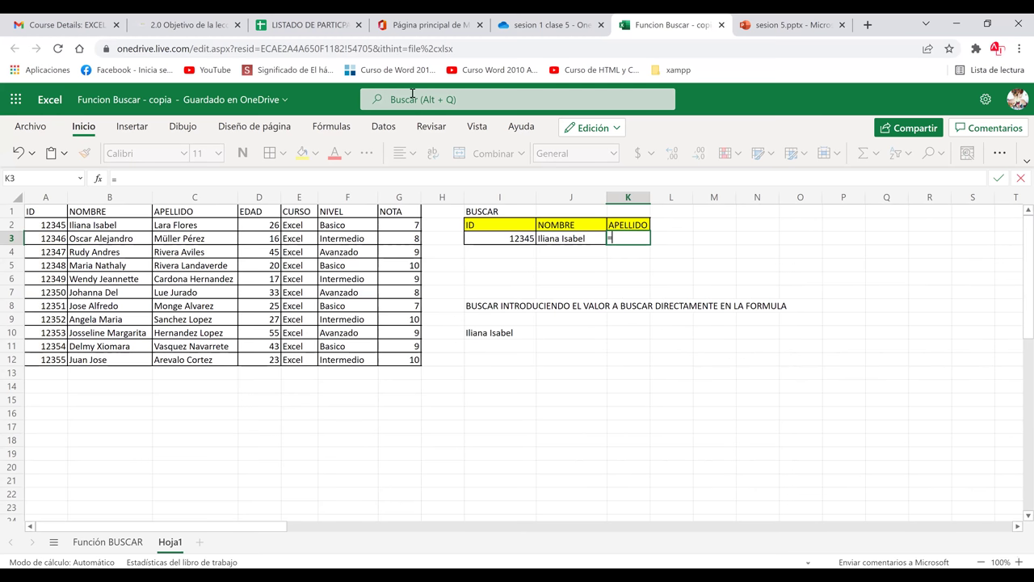
text(buscar)
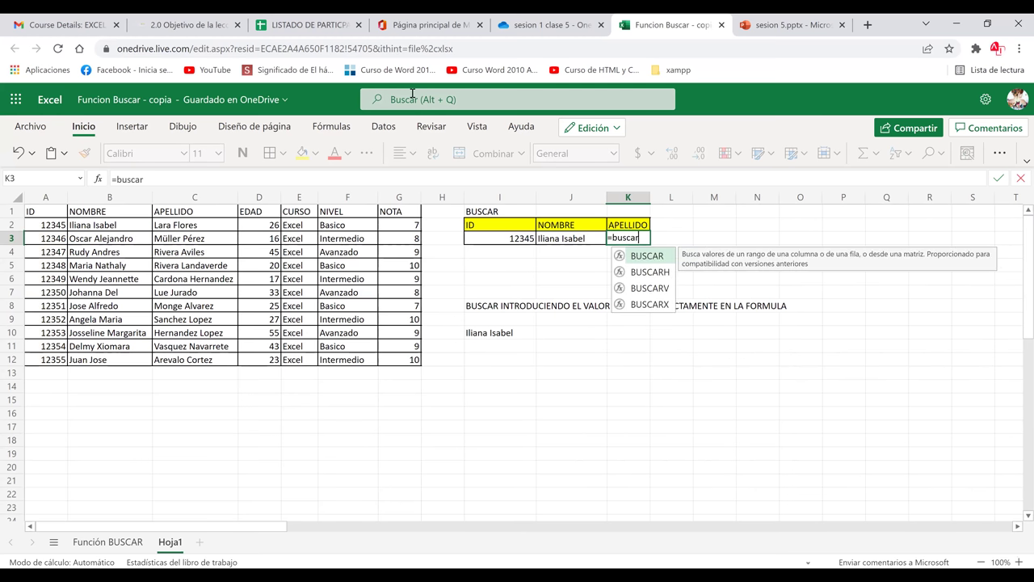
double_click(653, 256)
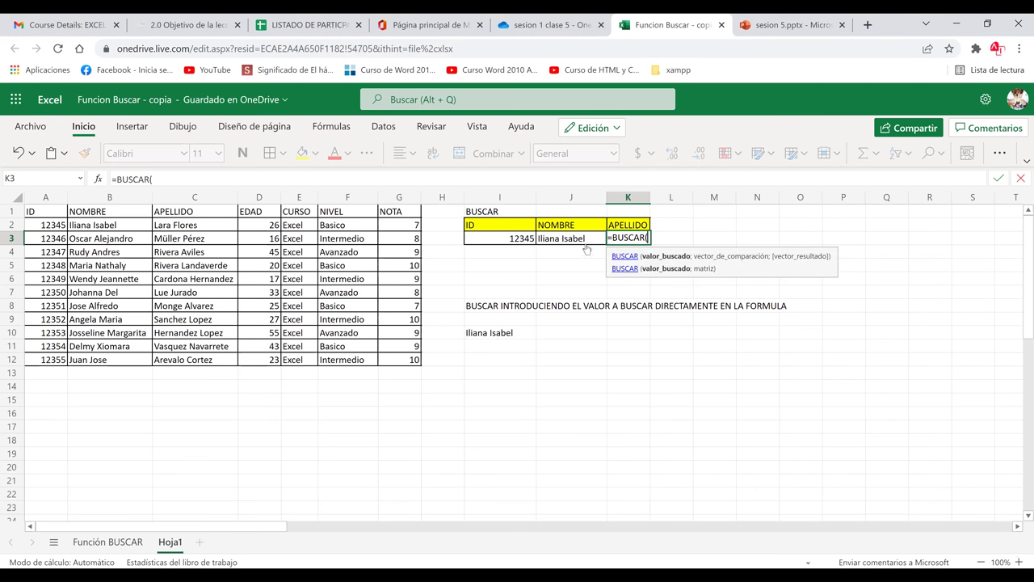
click(506, 237)
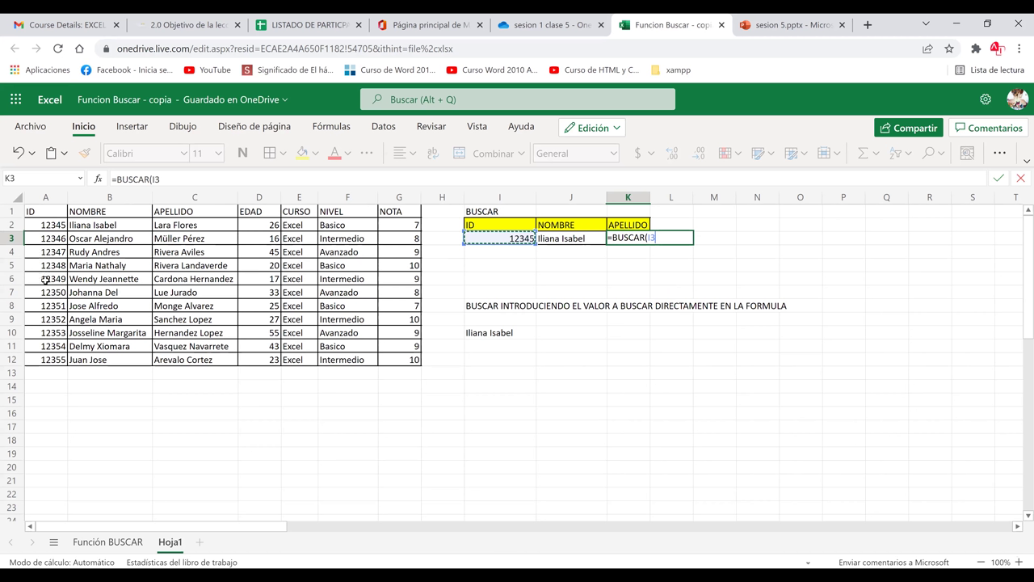
text(;)
drag(46, 225, 48, 359)
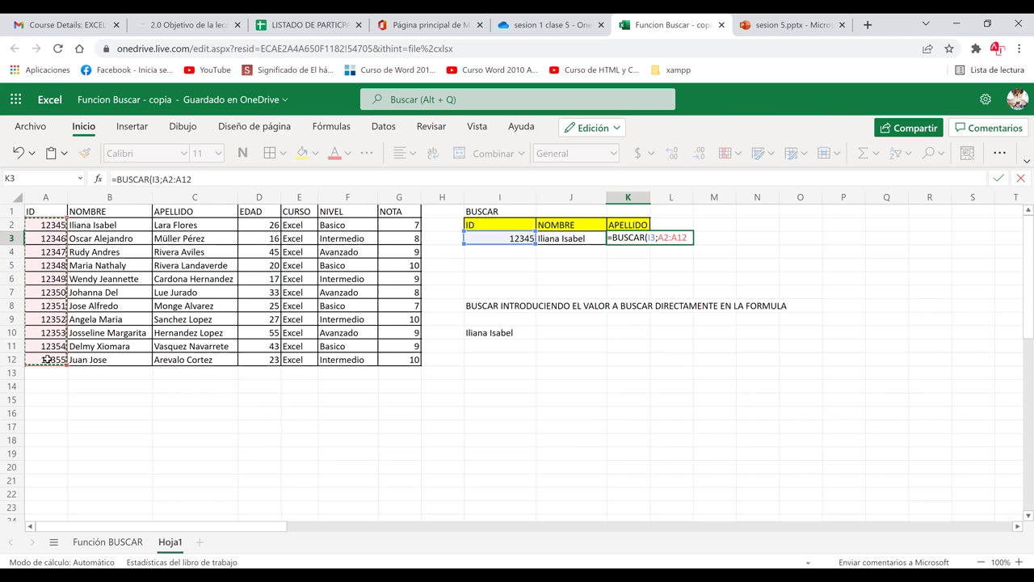
text(;)
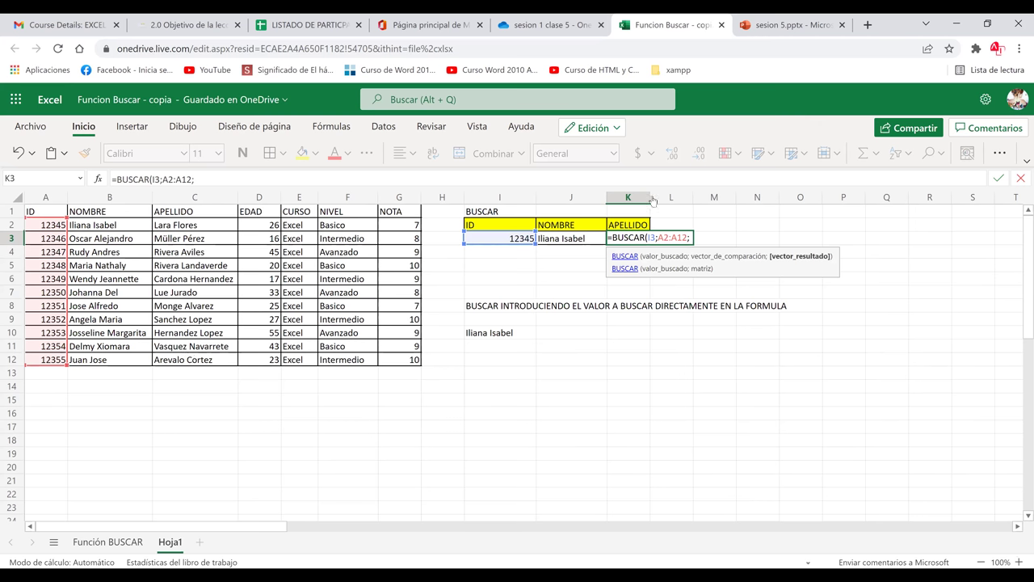
key(Return)
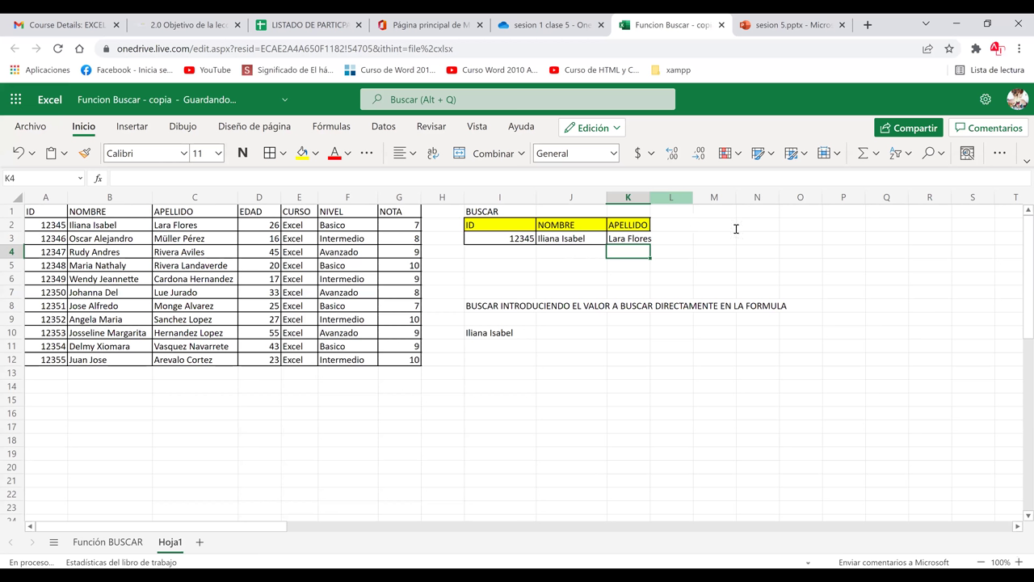
- Copy the CURSO, NIVEL and NOTA headings from E1:G1 into M2:O2 of the lookup block
drag(303, 208, 394, 212)
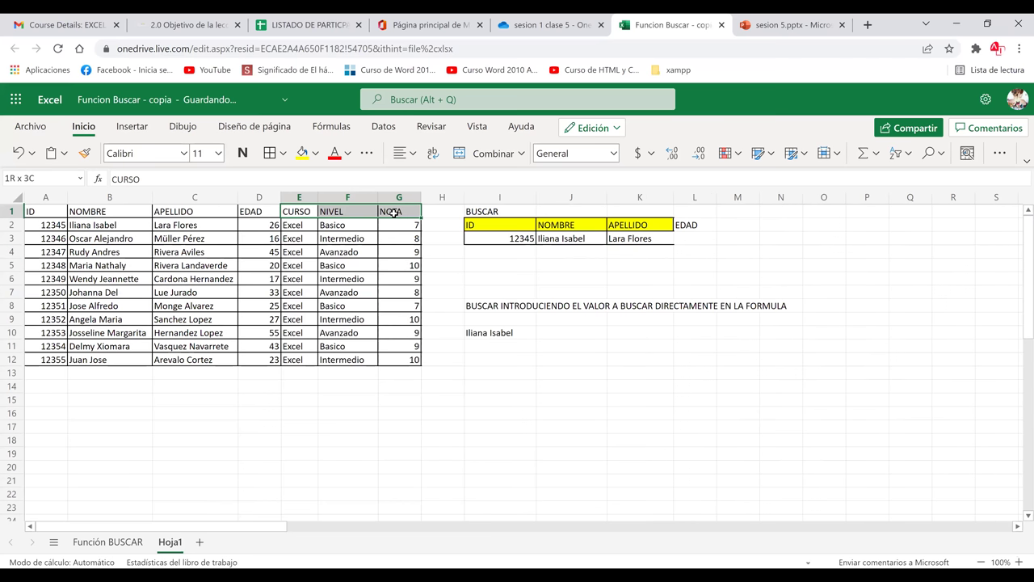
key(ctrl+c)
click(731, 223)
key(ctrl+v)
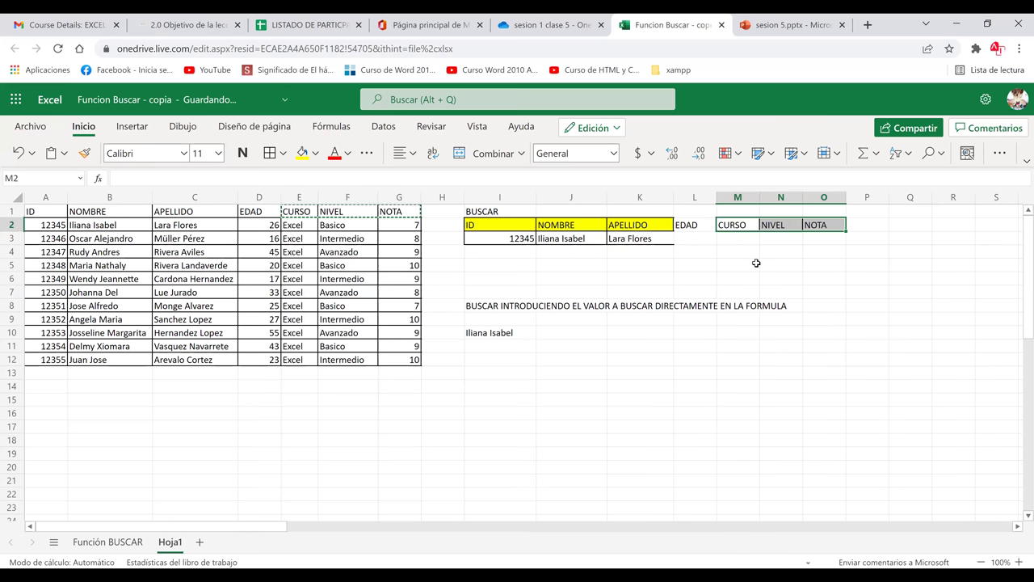
- Apply all borders to the new lookup cells L2:O3 and fill the headings in L2:O2 with yellow
click(658, 225)
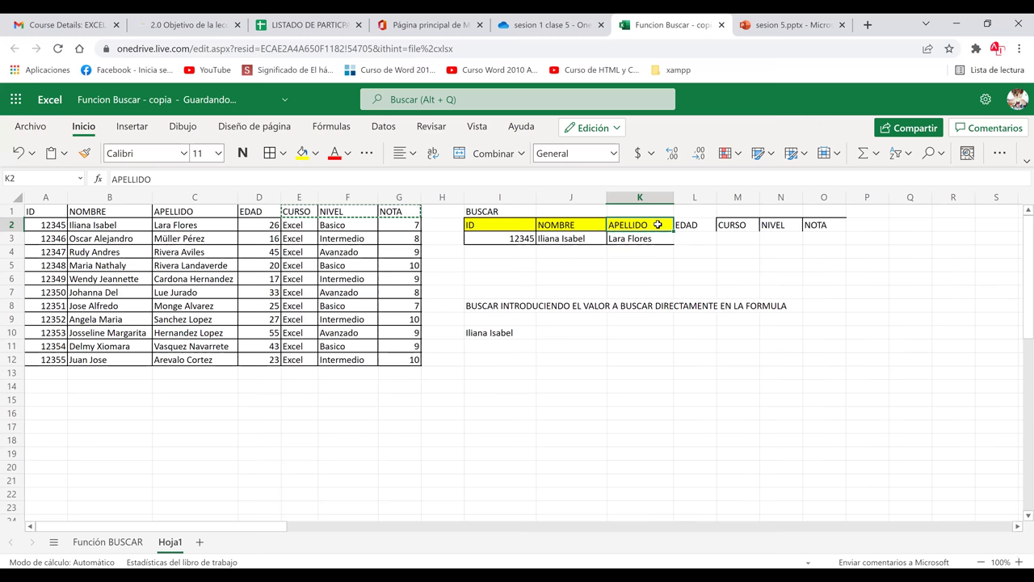
drag(707, 224, 801, 230)
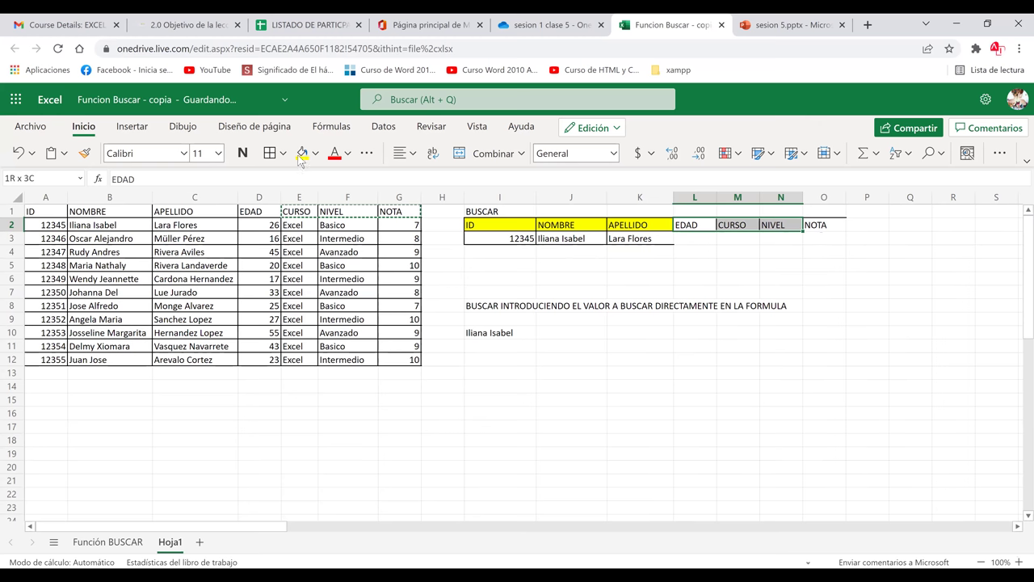
key(shift+Right)
key(shift+Down)
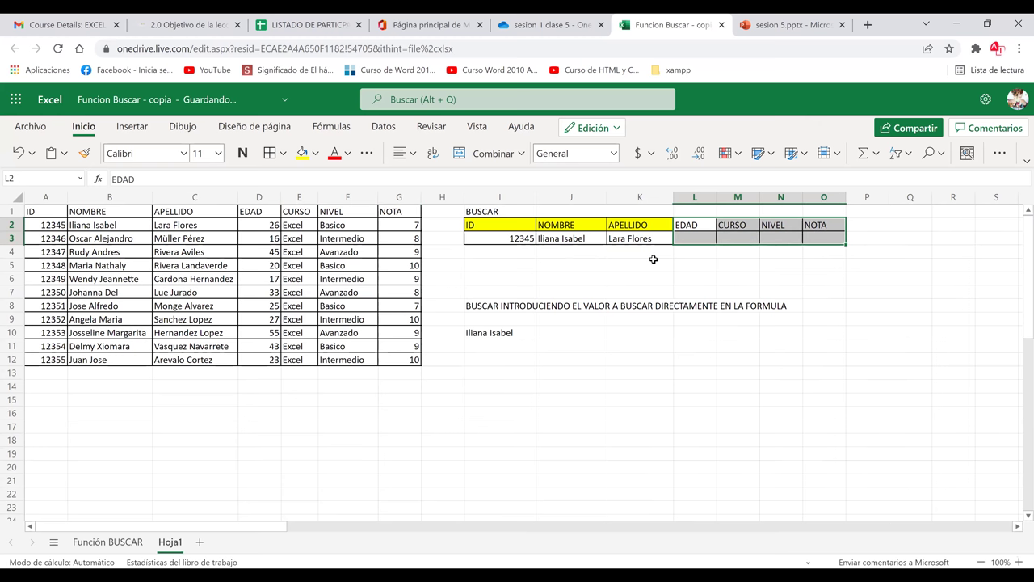
key(shift+Up)
click(304, 155)
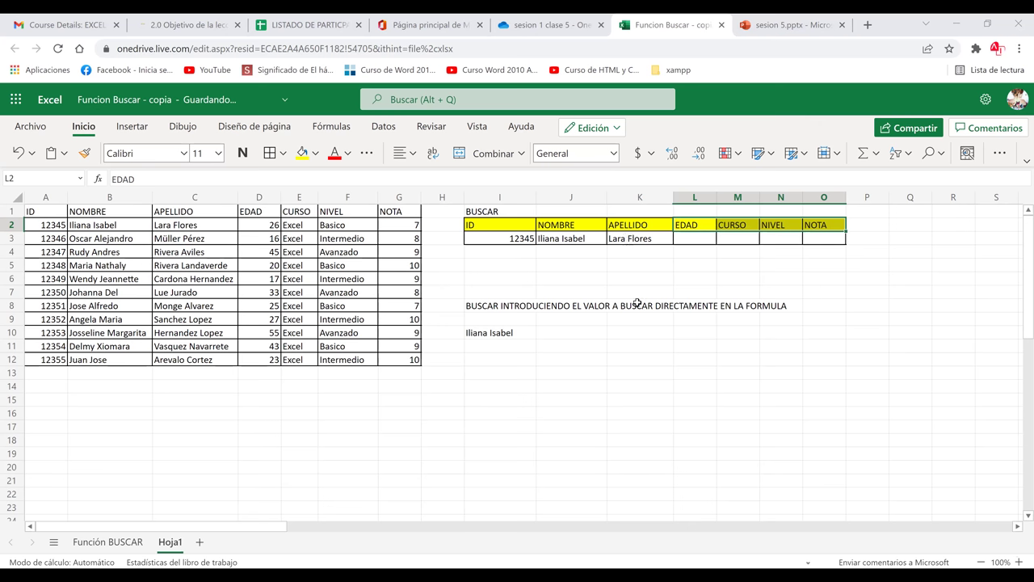
click(950, 331)
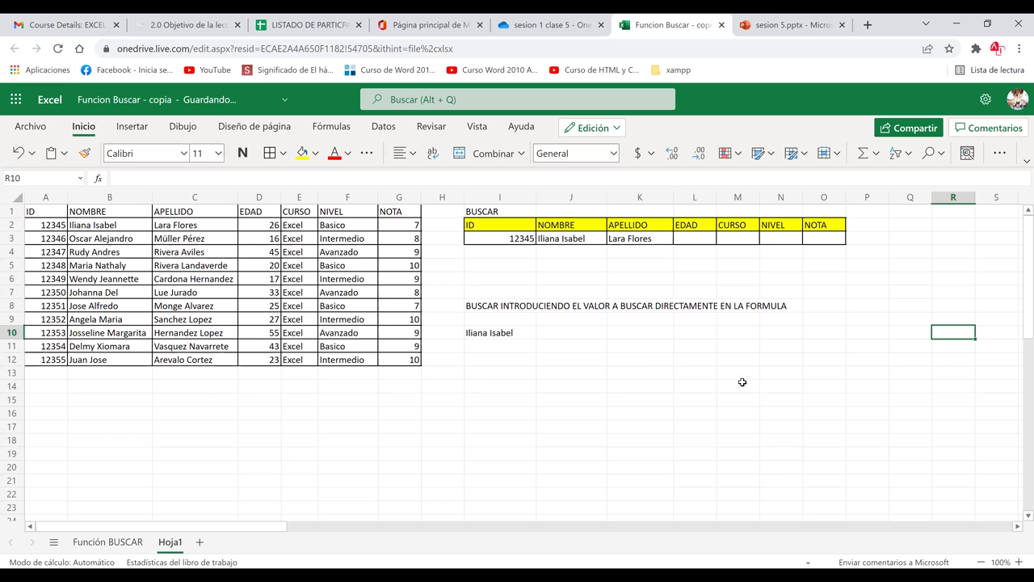
- Enter a BUSCAR formula in L3 under EDAD with I3 as lookup value, A2:A12 as comparison vector and D2:D12 as result vector
click(692, 237)
text(=)
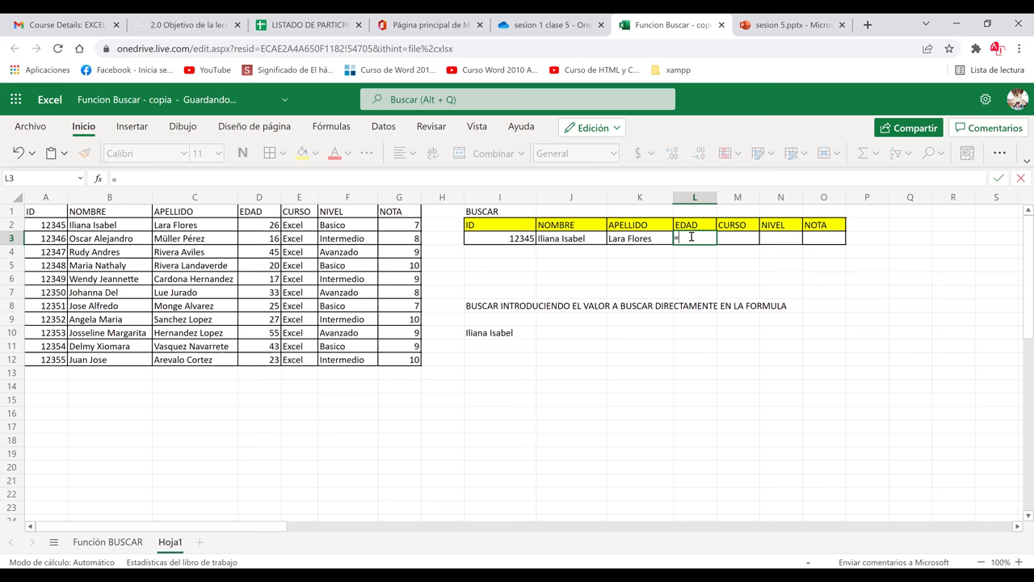
text(BUSCA)
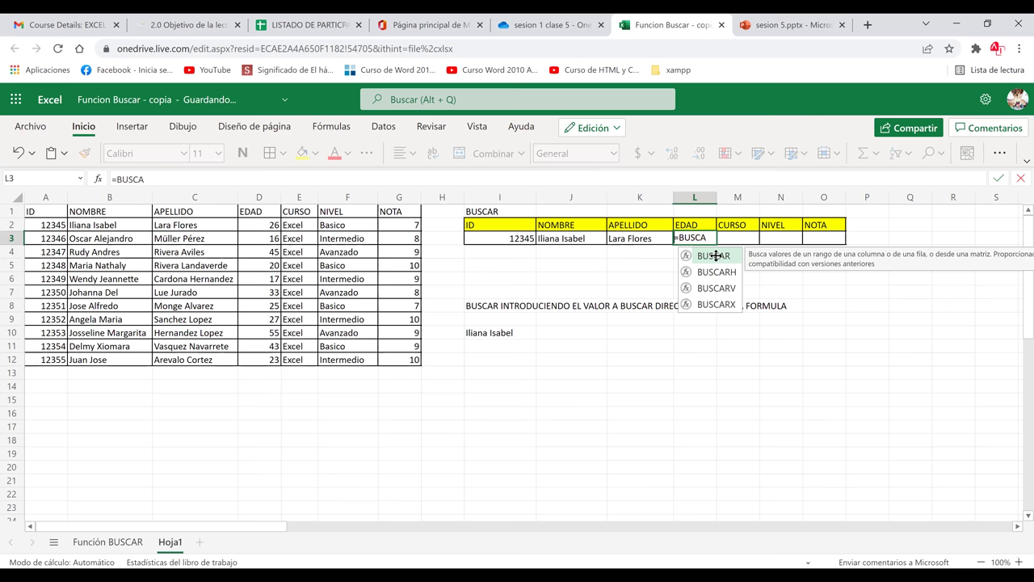
double_click(715, 256)
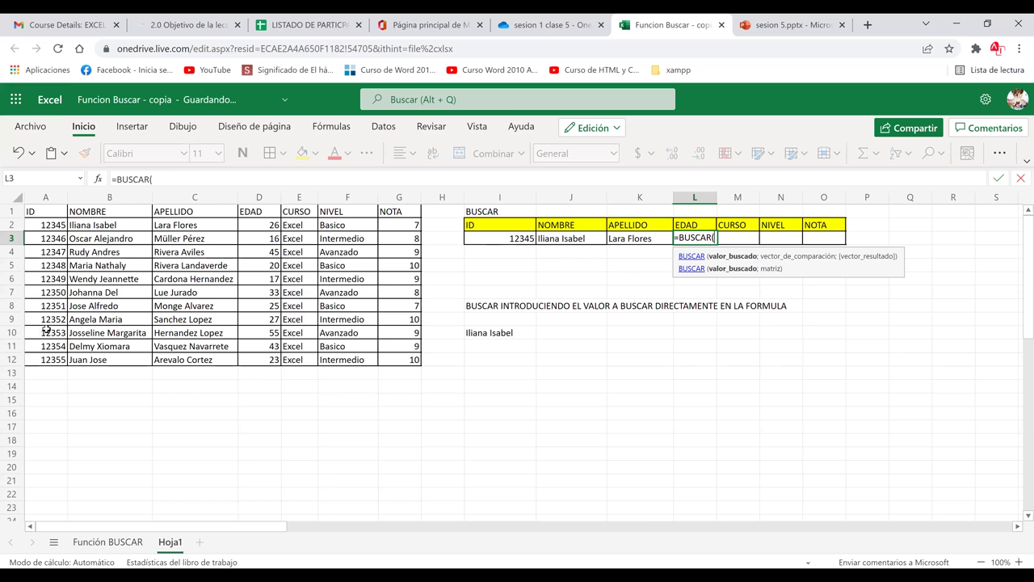
text(I3;A2:A12)
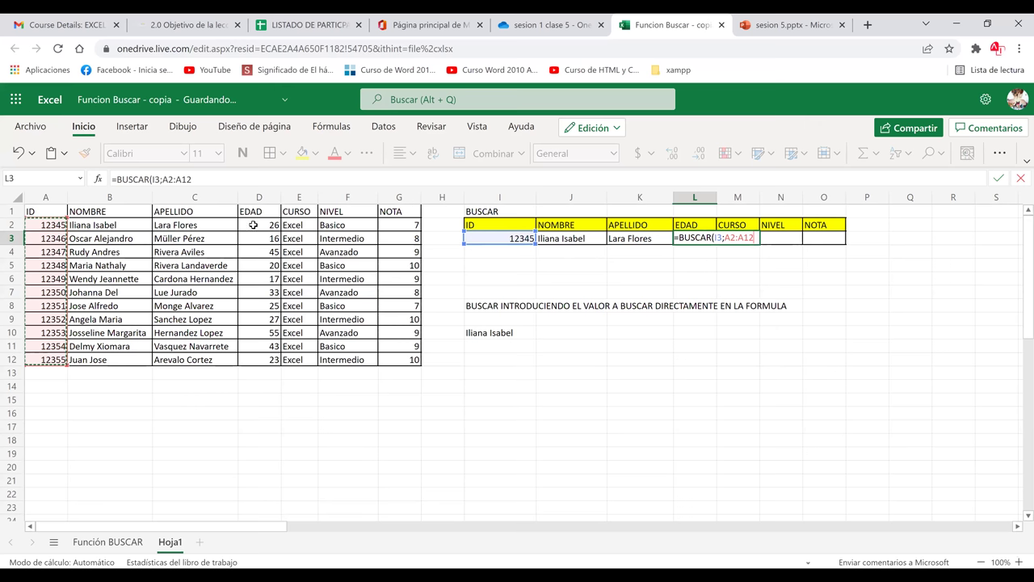
text(;)
drag(253, 225, 271, 352)
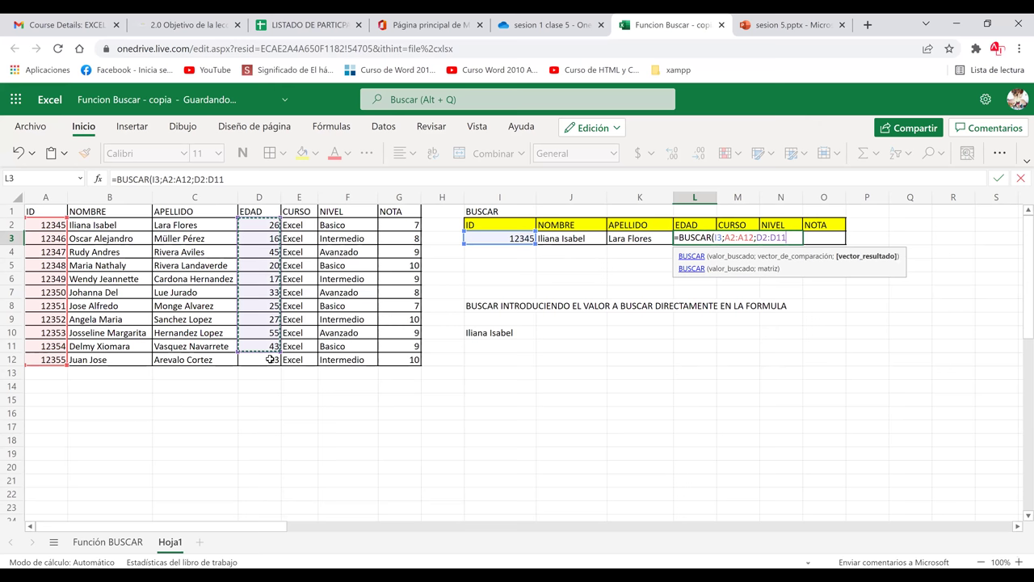
drag(271, 359, 271, 359)
text())
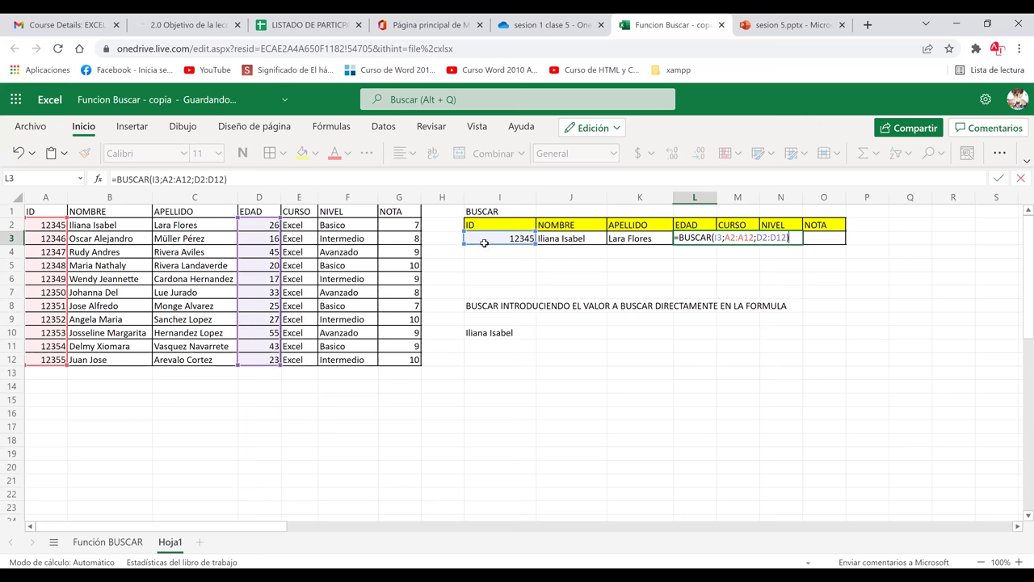
key(Return)
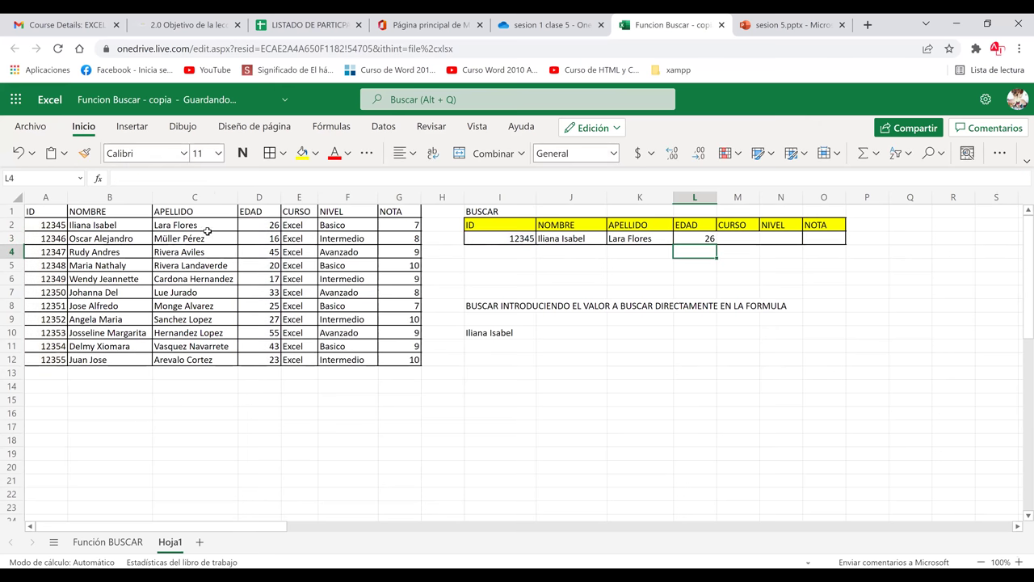
click(253, 227)
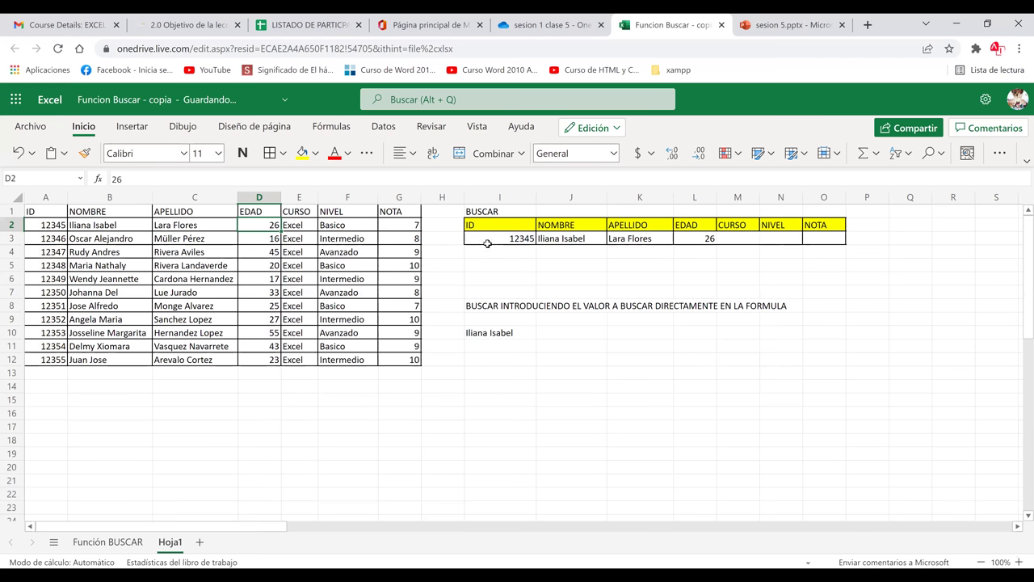
- Enter a BUSCAR formula in M3 under CURSO with I3 as lookup value, A2:A12 as comparison vector and E2:E12 as result vector
click(731, 236)
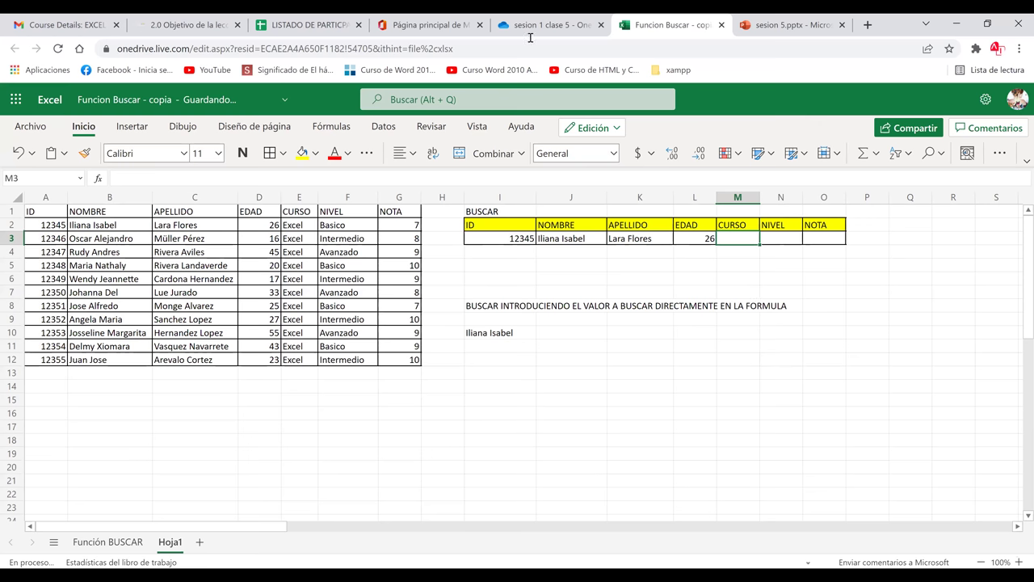
text(=B)
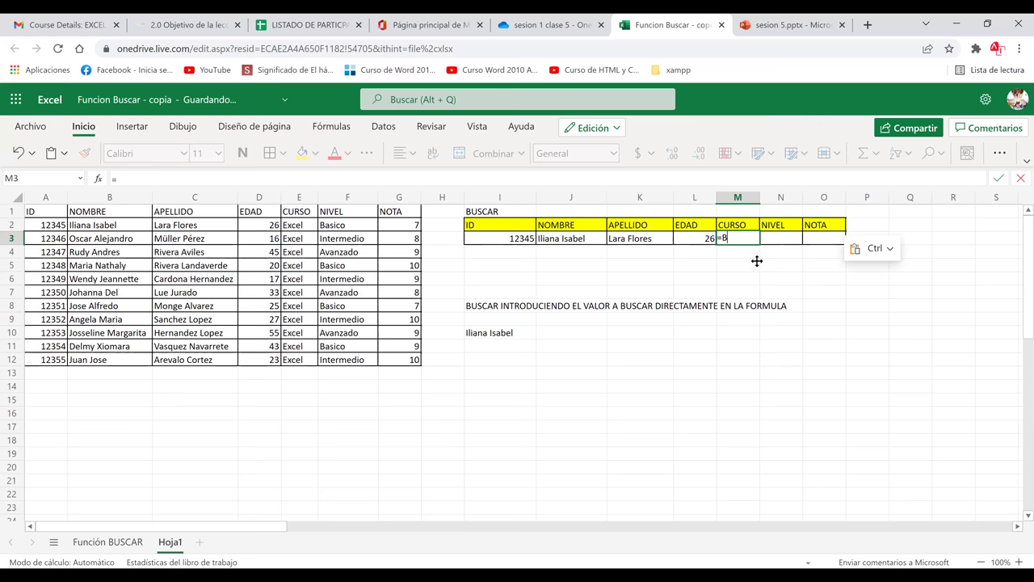
text(USCAR()
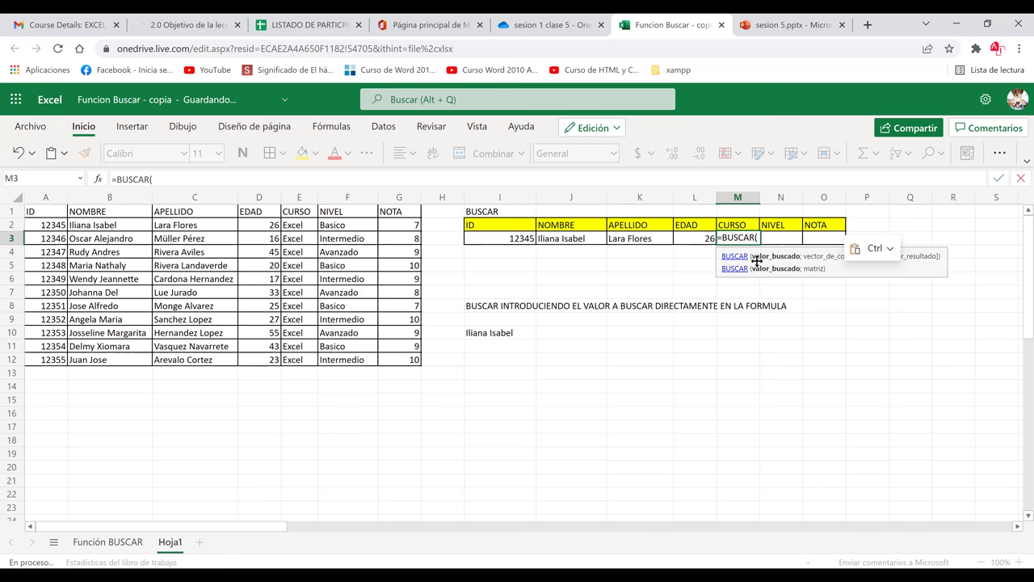
click(508, 239)
text(;)
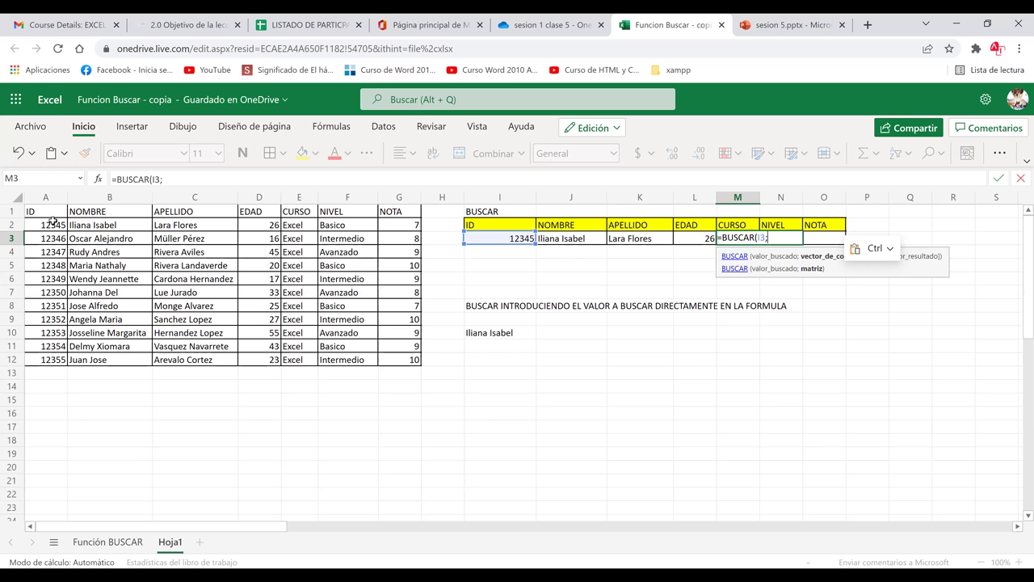
drag(46, 246, 48, 357)
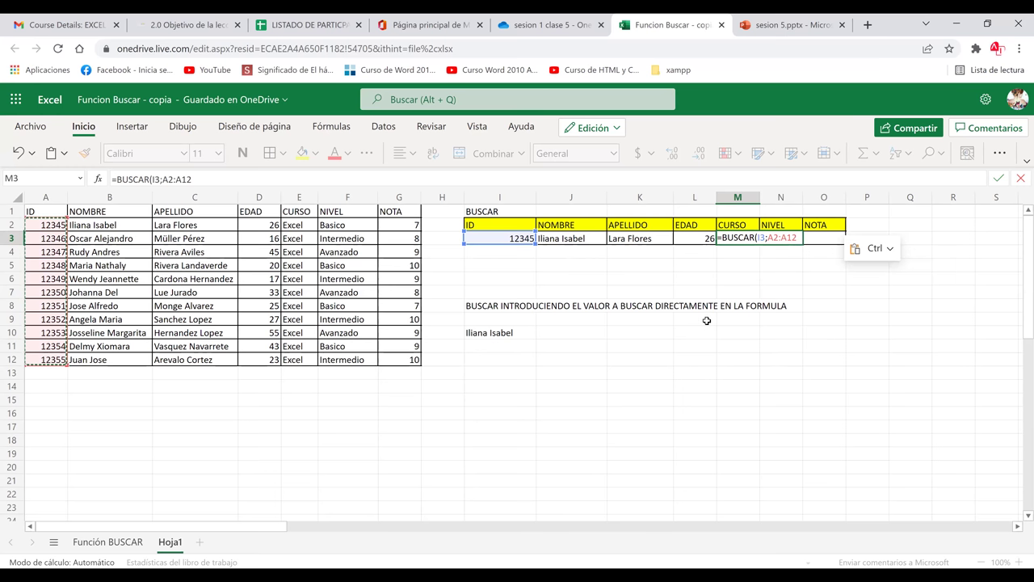
text(;)
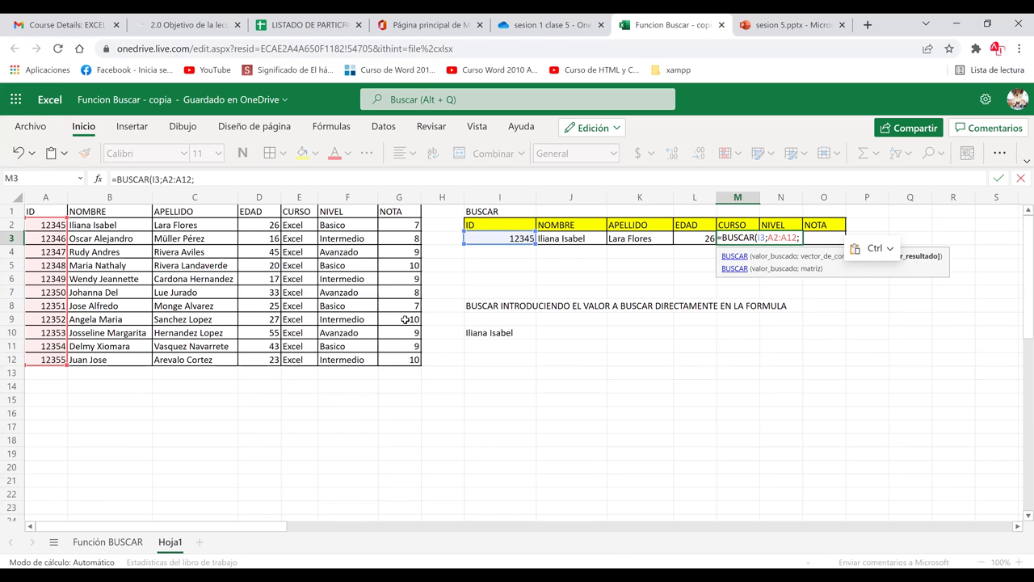
text(E2:E12))
key(Return)
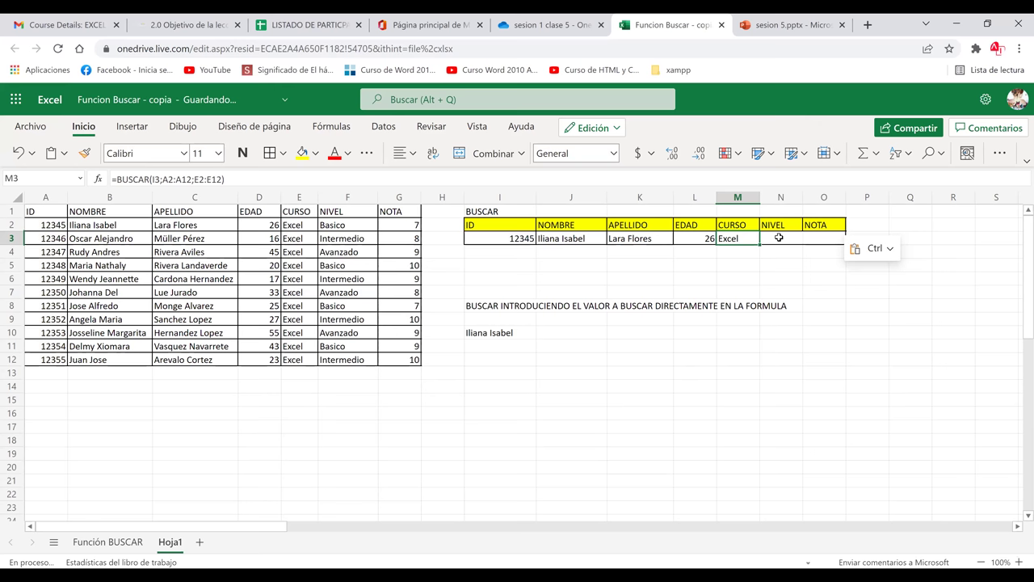
- Enter =BUSCAR(I3;A2:A12;F2:F12) in N3 under NIVEL to look up the level by ID
click(779, 237)
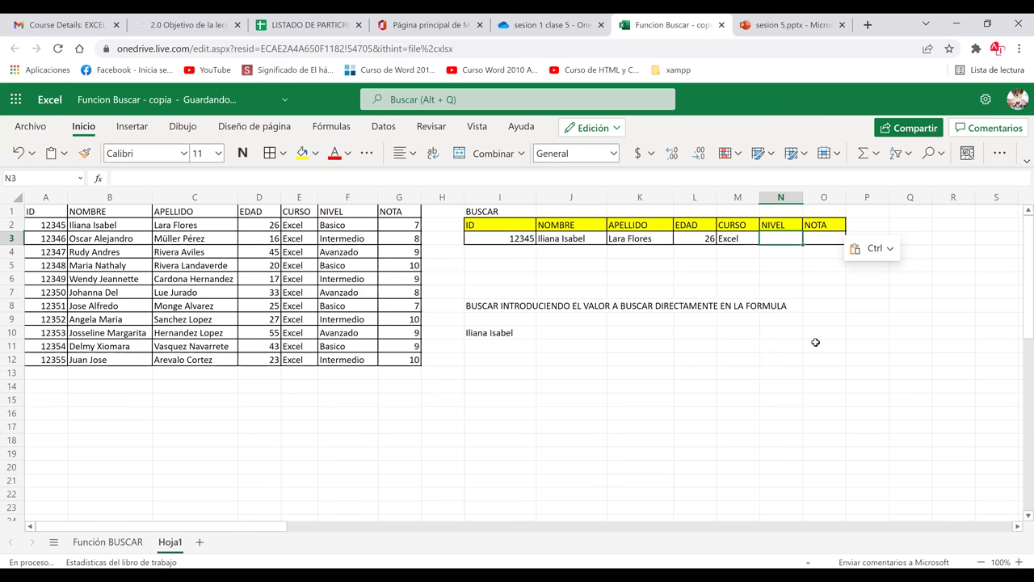
click(917, 355)
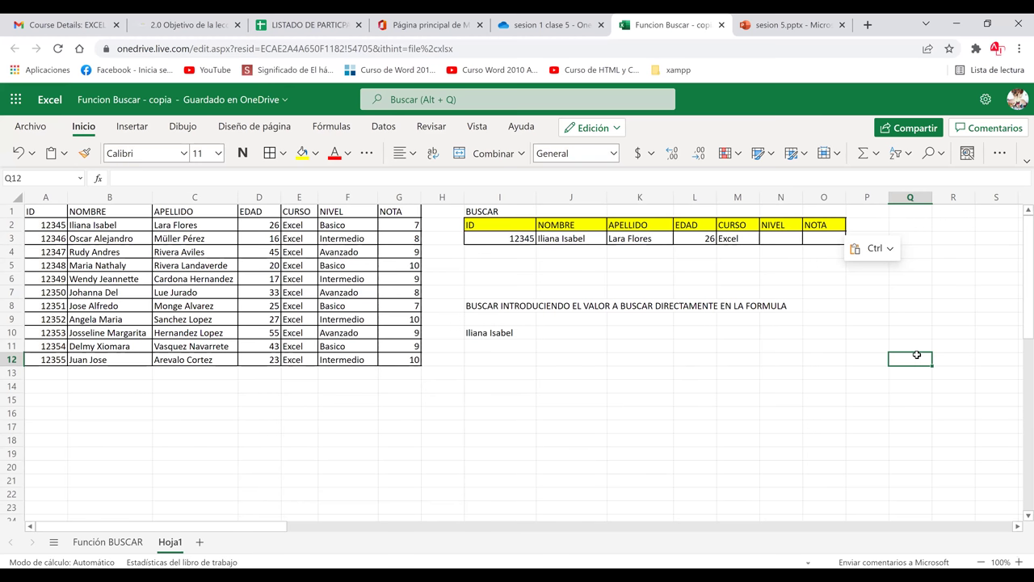
click(782, 243)
text(=-BUSC)
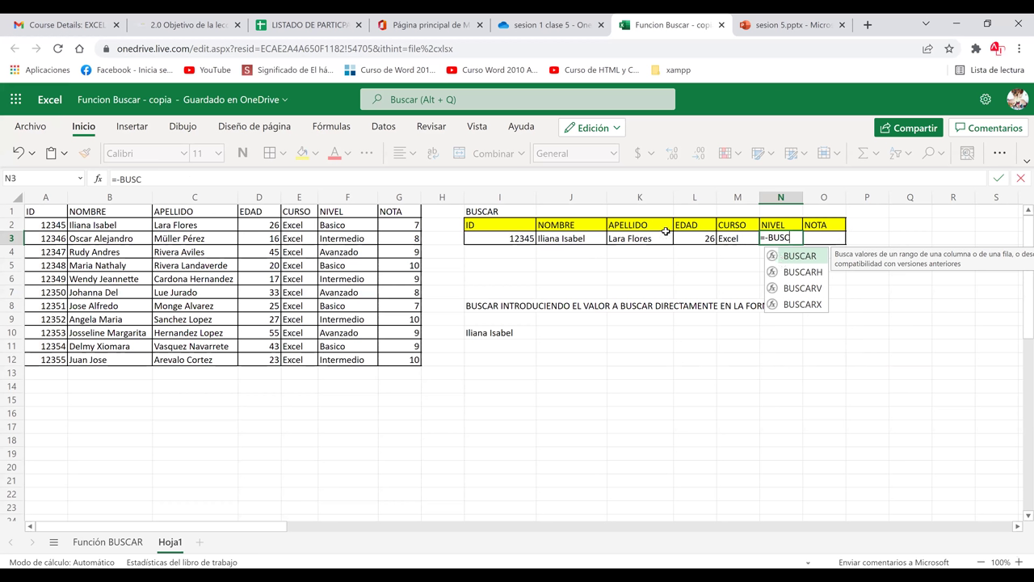
key(Tab)
click(512, 241)
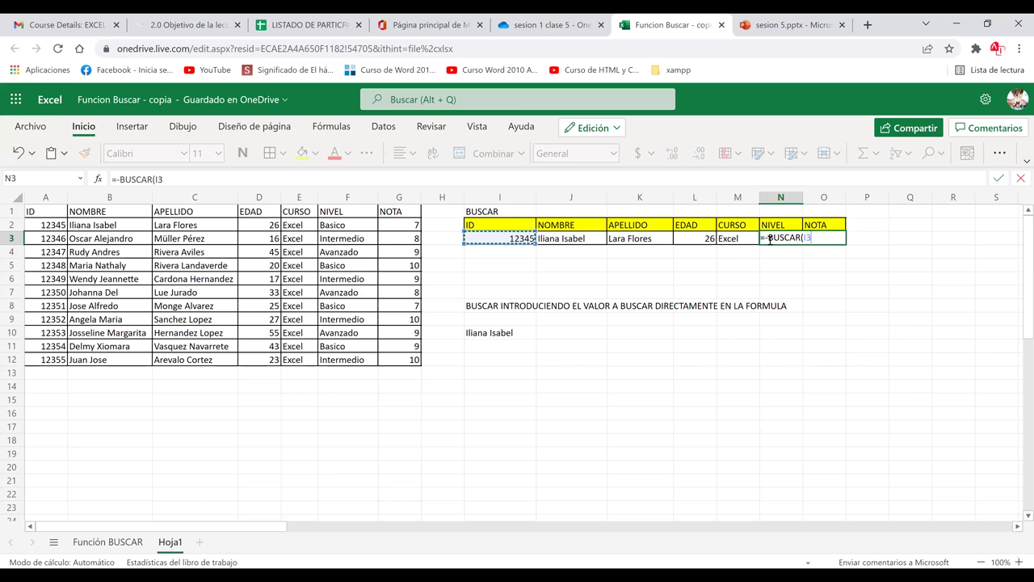
text(;)
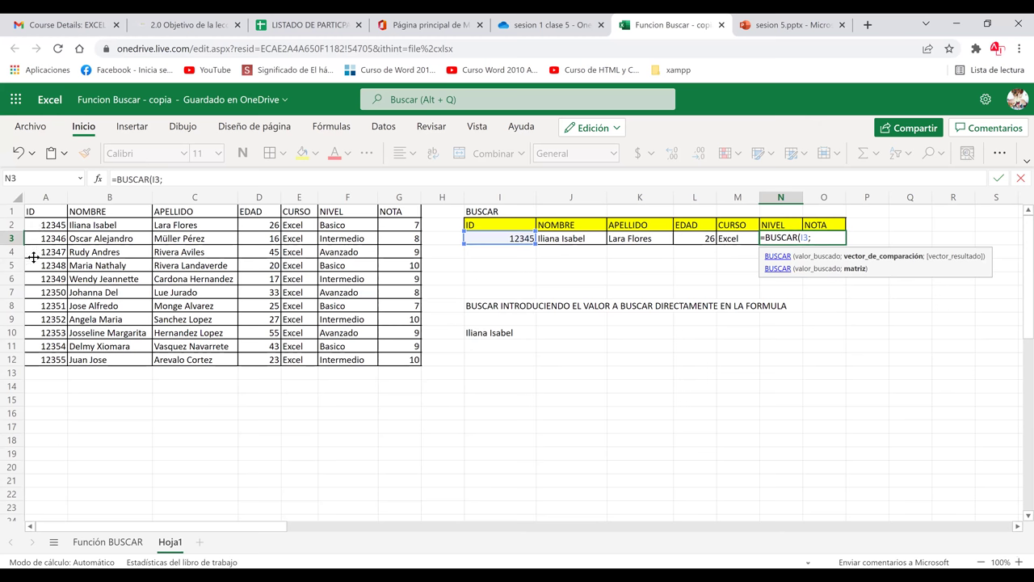
drag(44, 319, 43, 359)
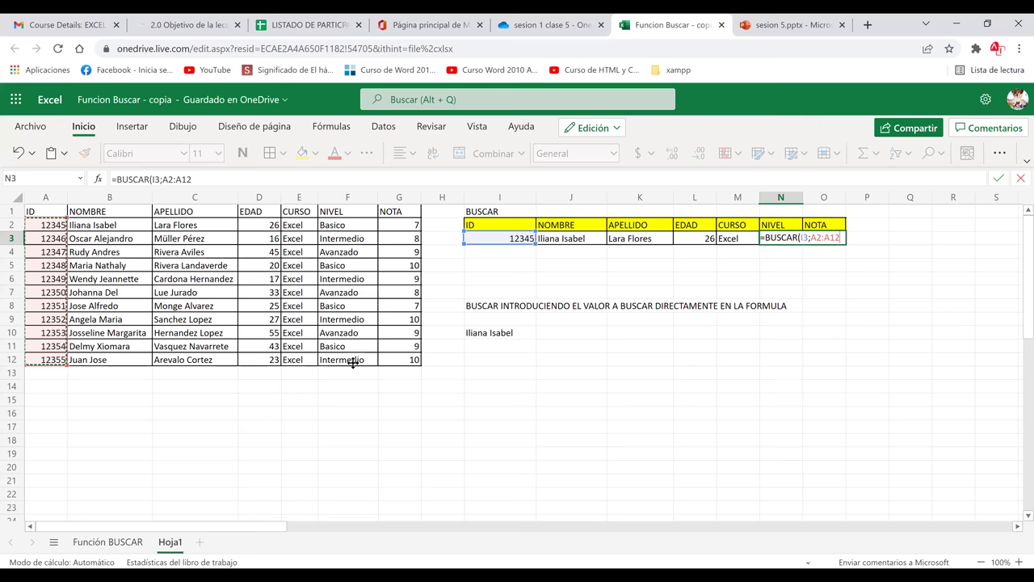
text(;F2:F12))
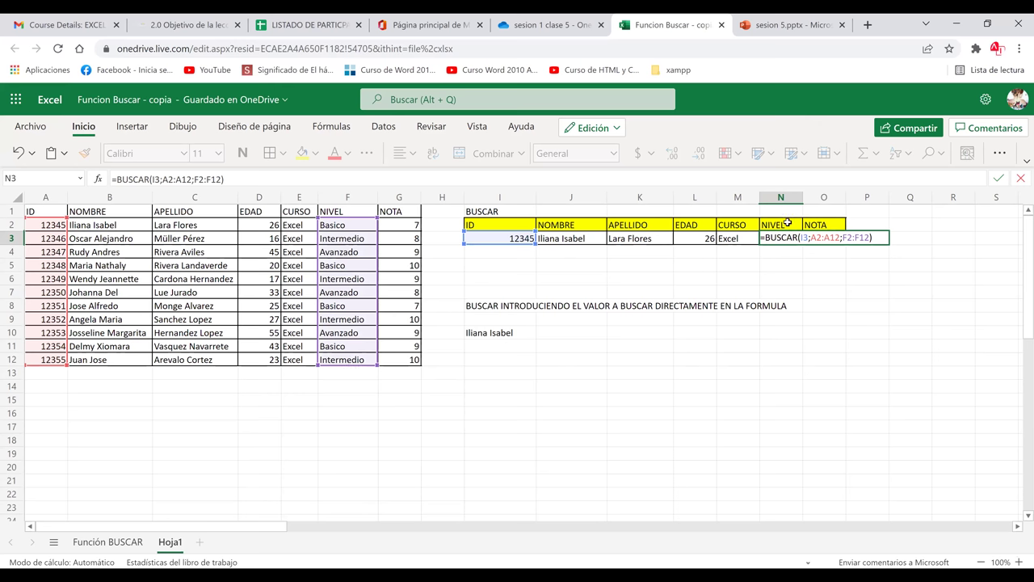
key(Return)
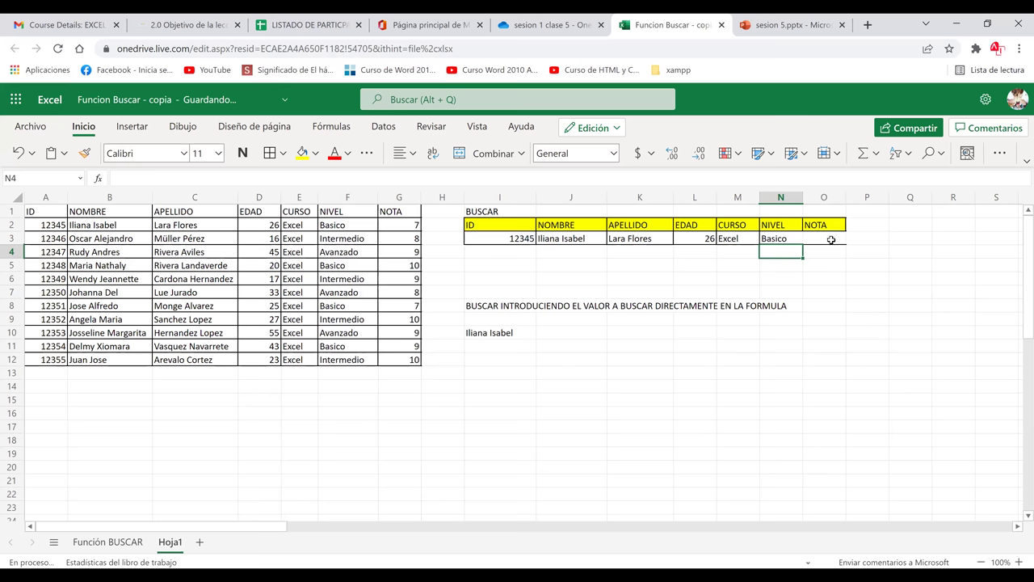
click(793, 236)
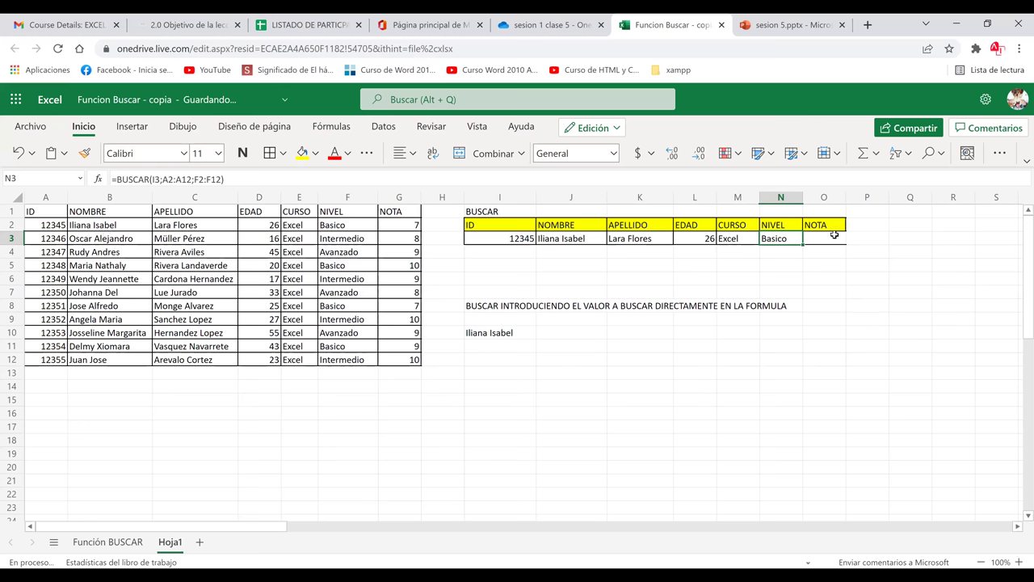
key(Down)
key(Down)
key(Down)
key(Down)
key(Down)
key(Down)
key(Down)
key(Down)
key(Down)
key(Down)
key(Down)
key(Down)
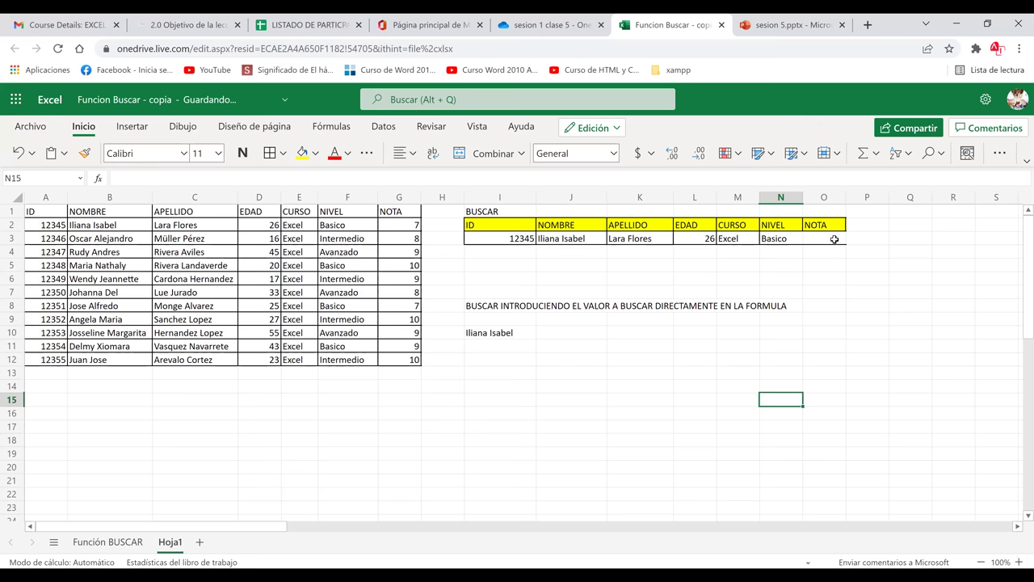
- Enter =BUSCAR(I3;A2:A12;G2:G12) in O3 under NOTA to look up the grade by ID
click(833, 239)
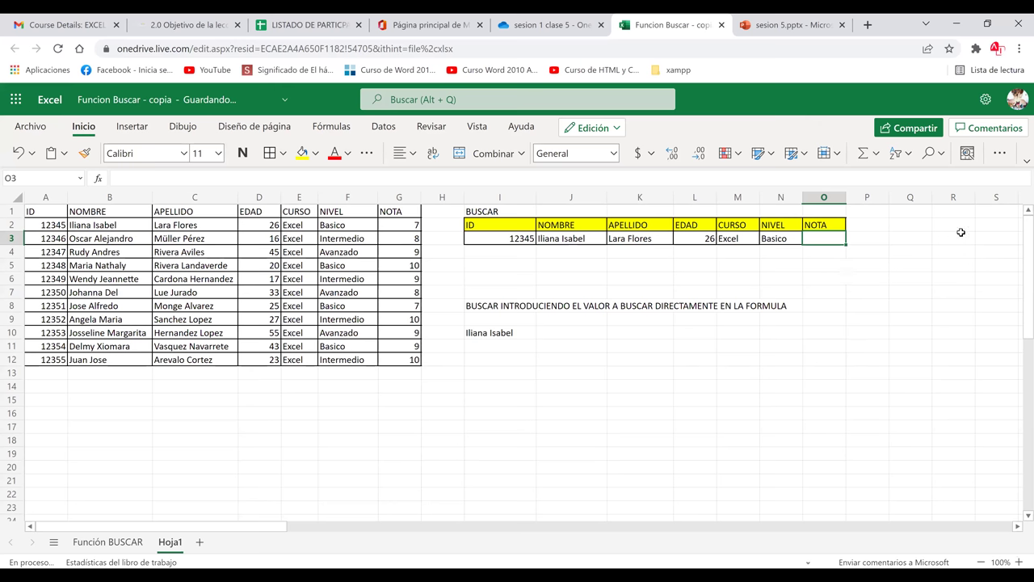
text(=BUSCAR()
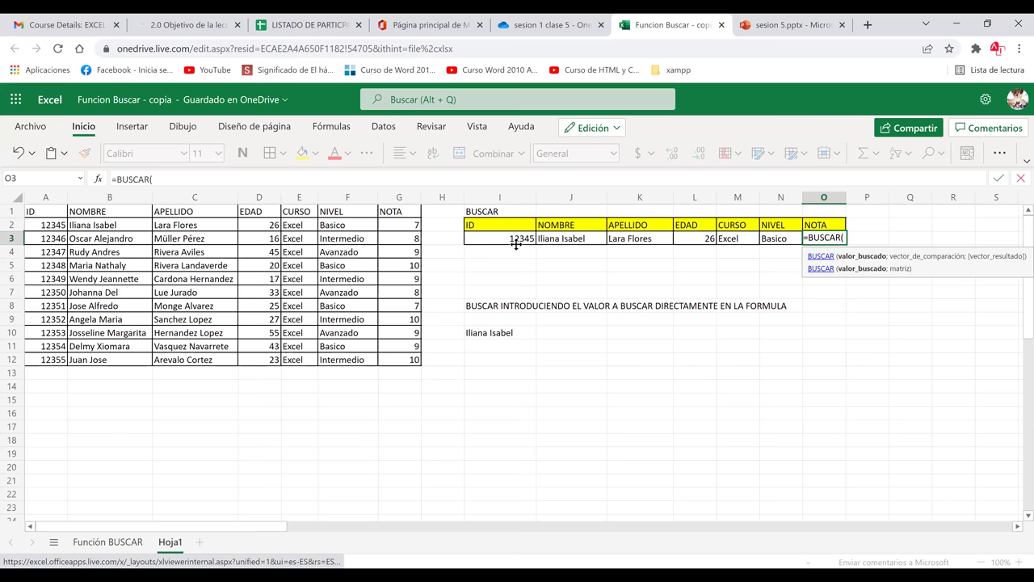
click(516, 241)
text(;)
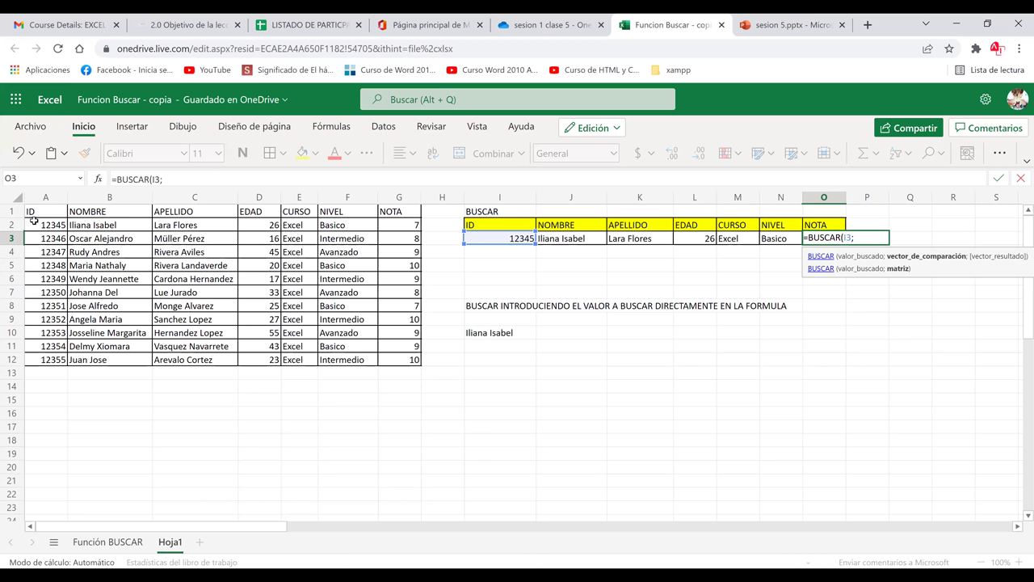
drag(36, 229, 55, 361)
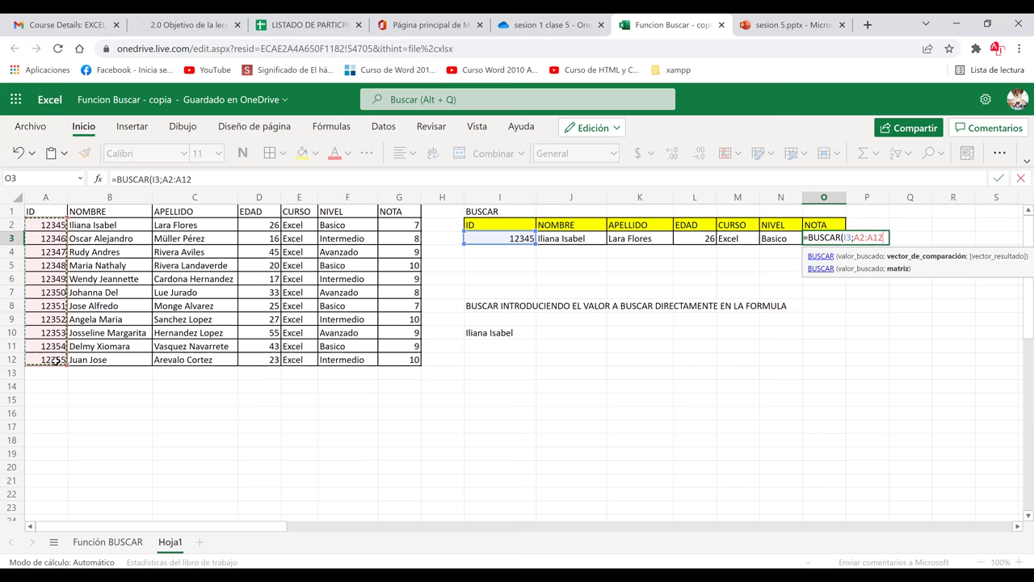
text(;)
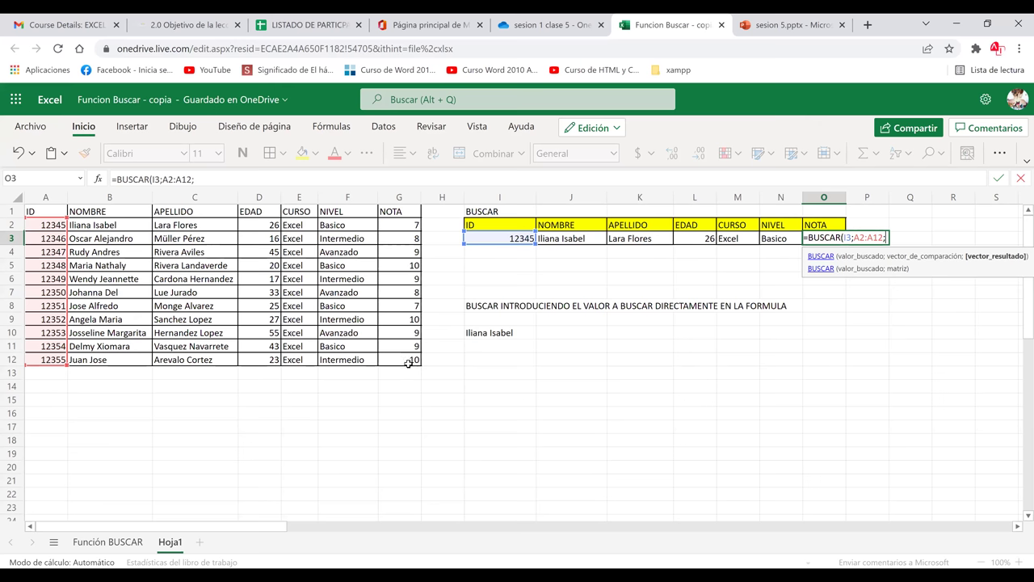
key(Return)
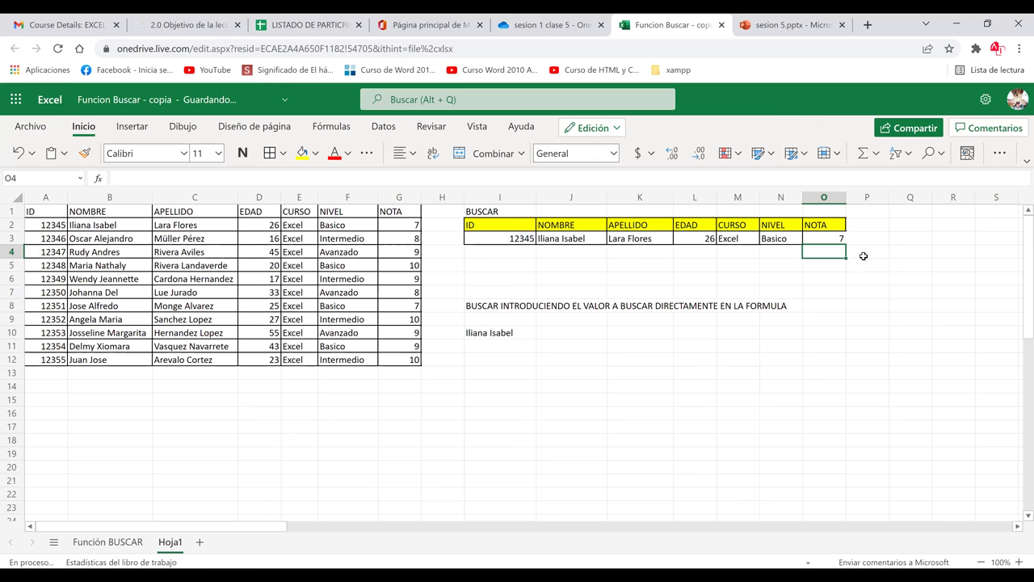
key(Up)
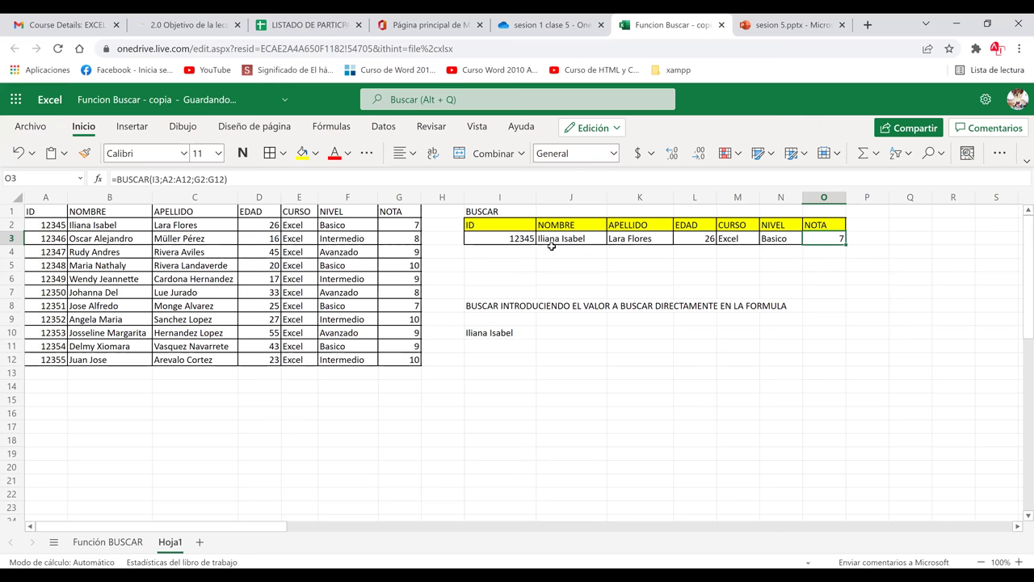
- Replace the lookup ID in I3 with a reference to cell A10 of the source list
click(504, 265)
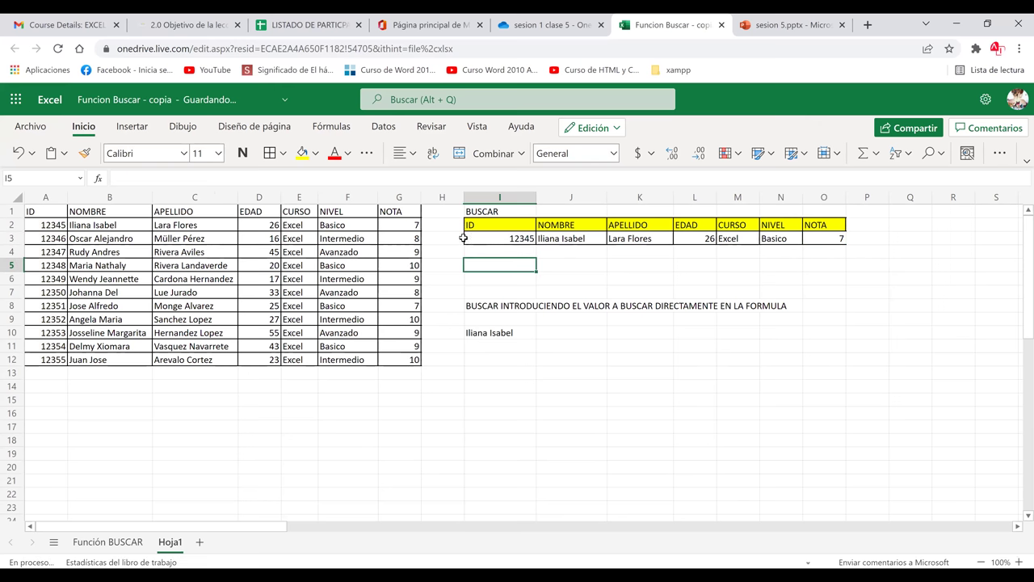
click(37, 296)
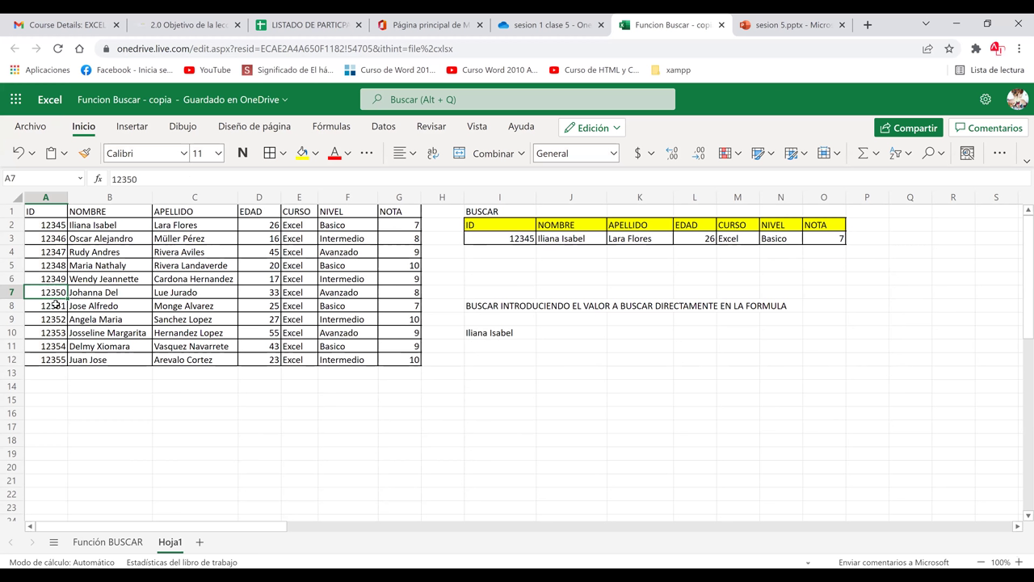
click(514, 240)
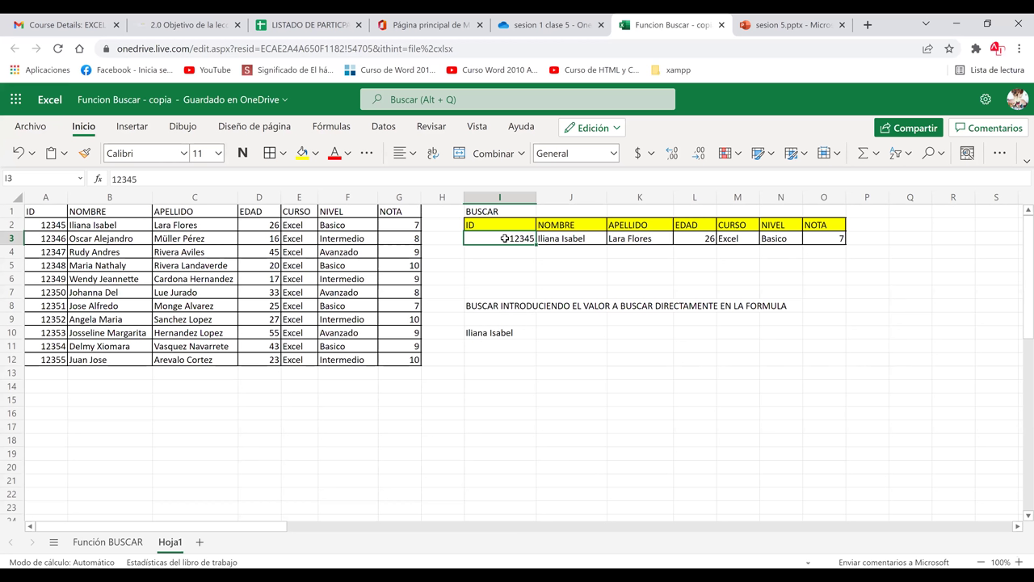
double_click(504, 238)
text(=)
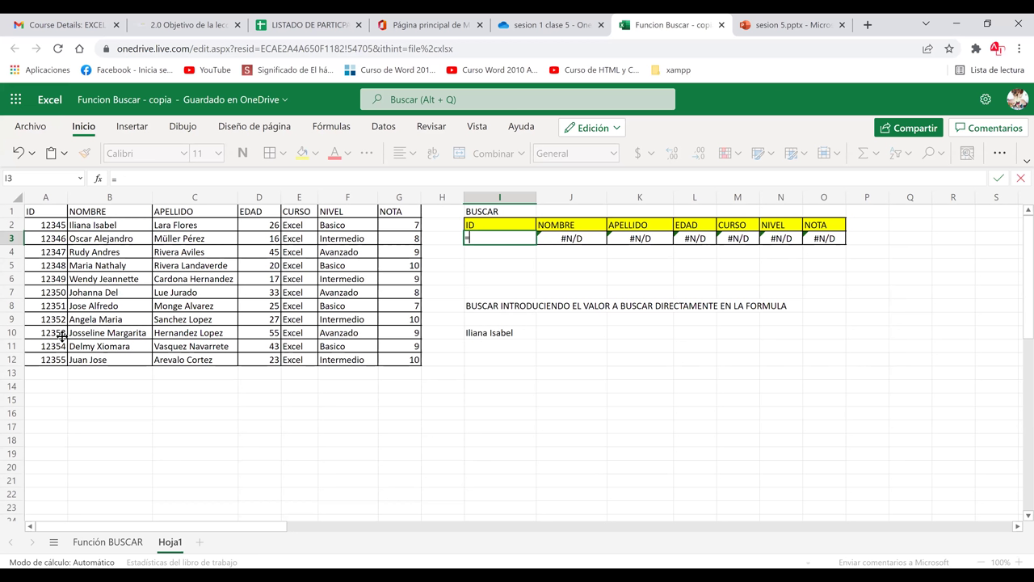
click(43, 336)
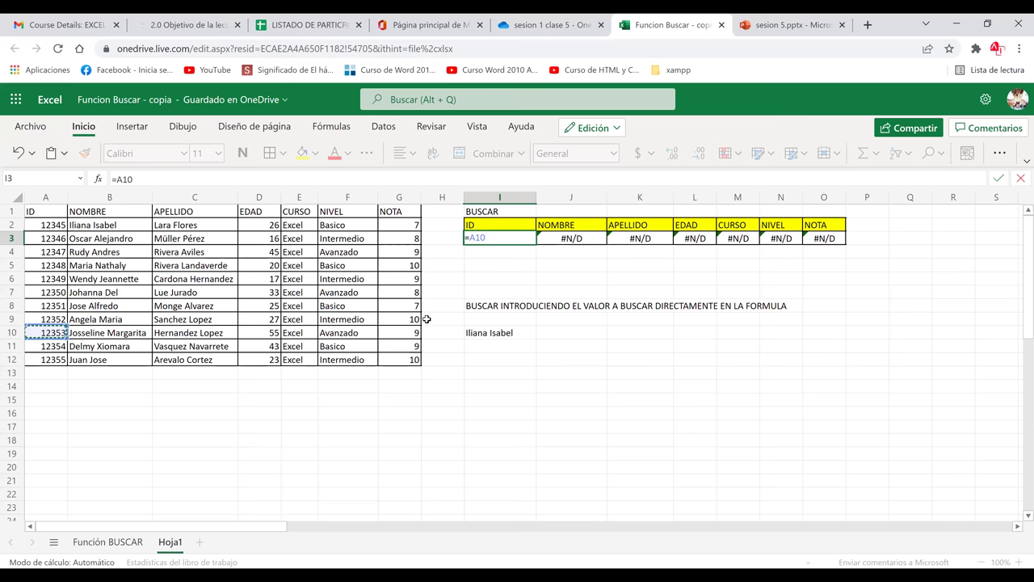
- Widen columns J to N of the lookup table so longer results fit
drag(605, 196, 651, 207)
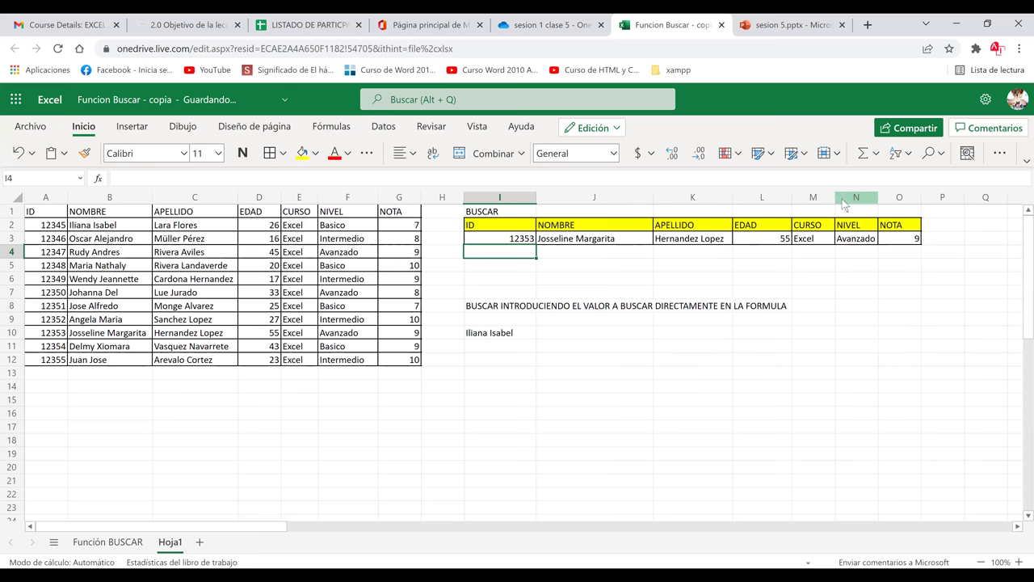
drag(887, 199, 897, 199)
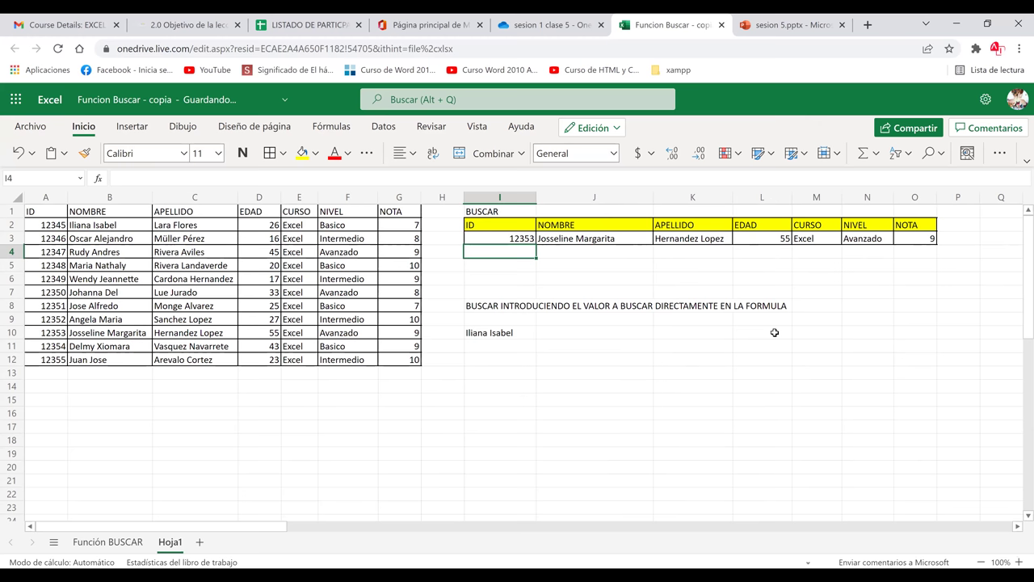
click(774, 332)
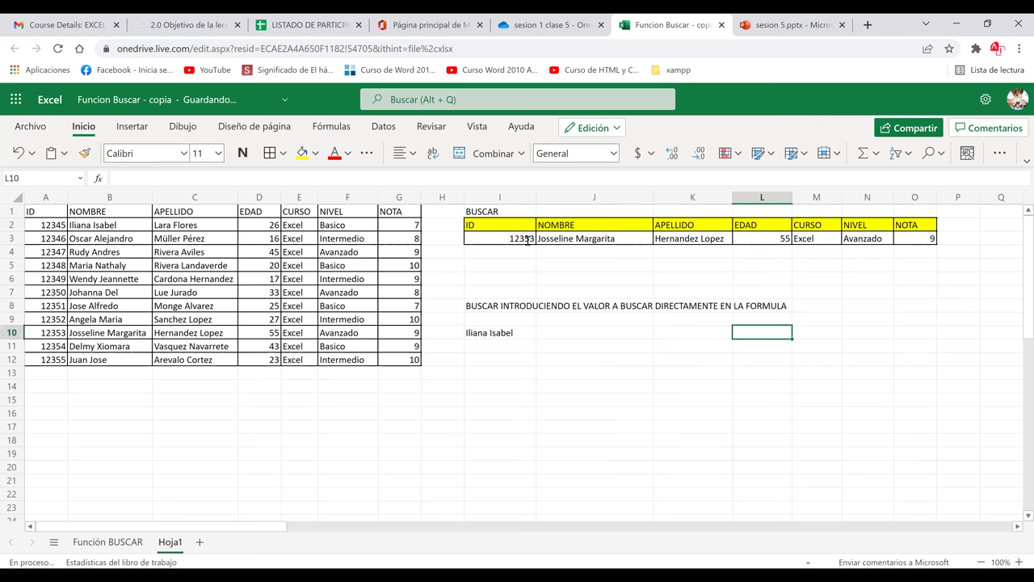
- Replace the lookup ID in I3 with the student ID listed in A6 to test the BUSCAR formulas
click(527, 239)
key(BackSpace)
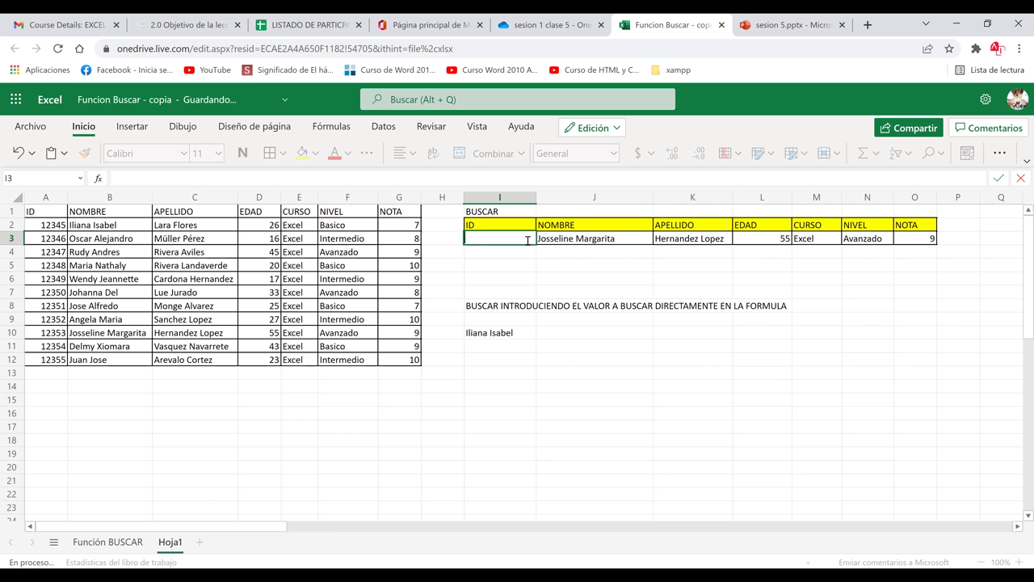
text(12349)
key(Return)
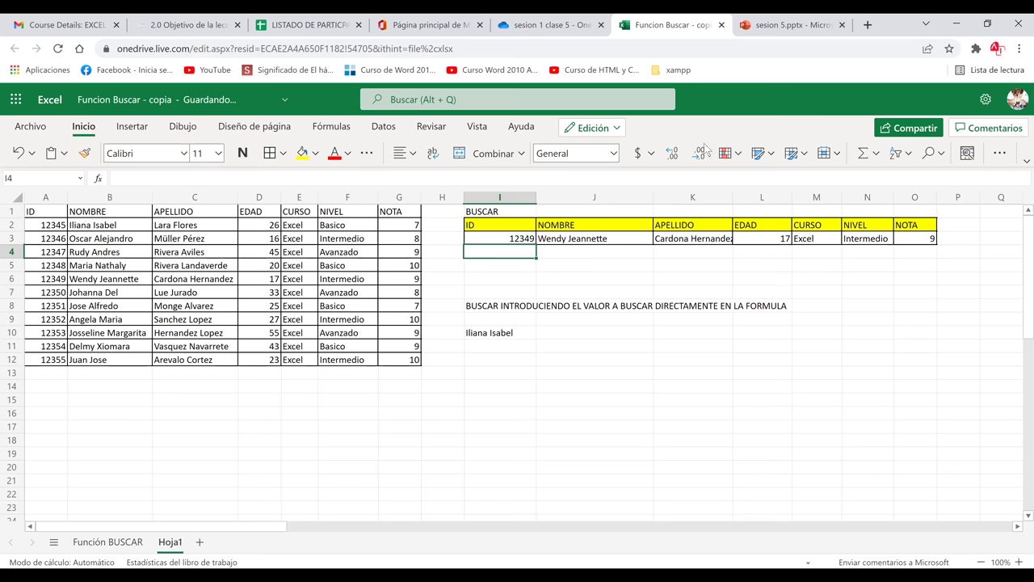
click(55, 280)
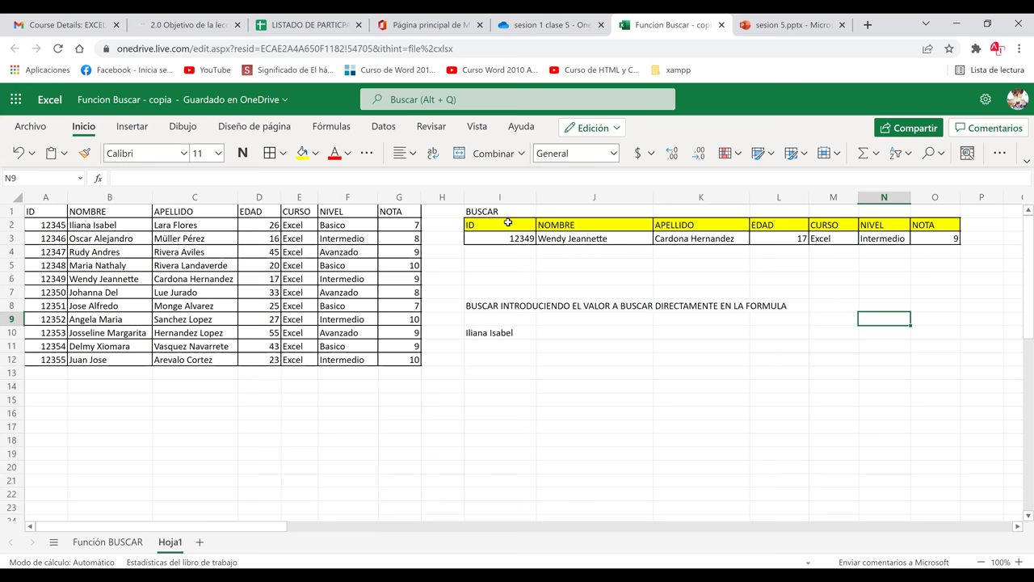
- Review the lookup headings in row 2, the ID cell I3 and the BUSCAR formula in J3 against the source list
click(509, 225)
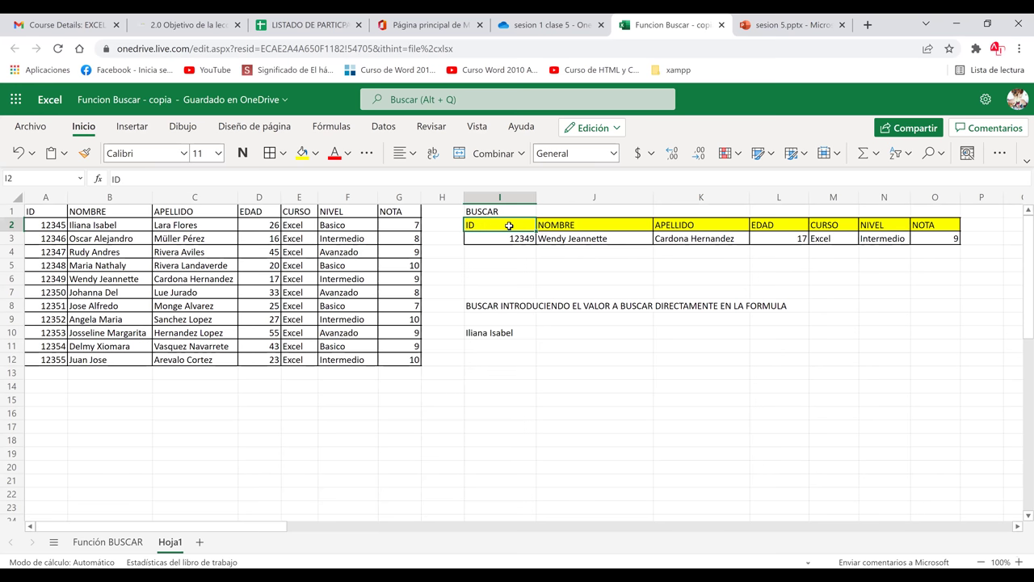
shift+click(962, 228)
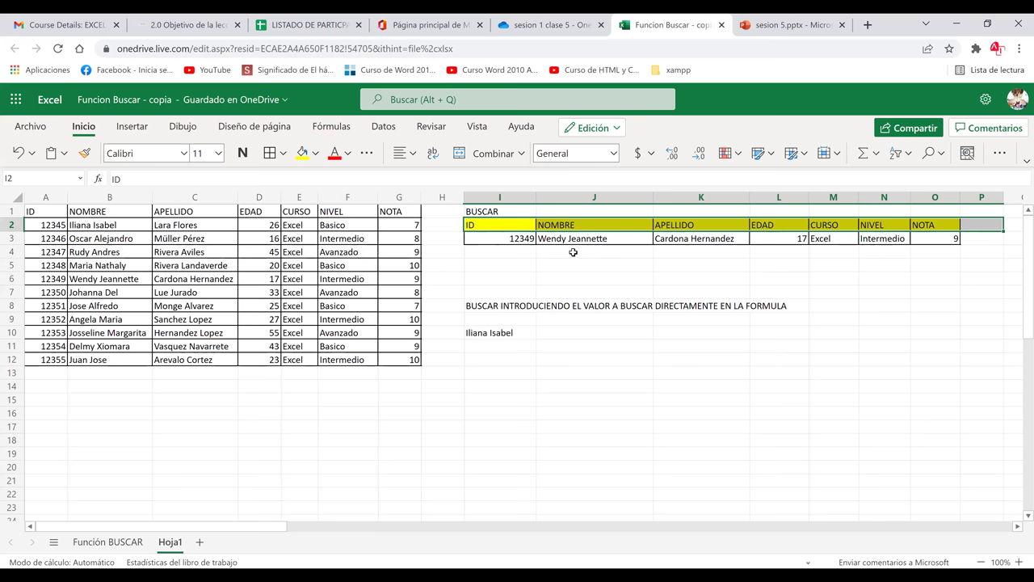
key(Down)
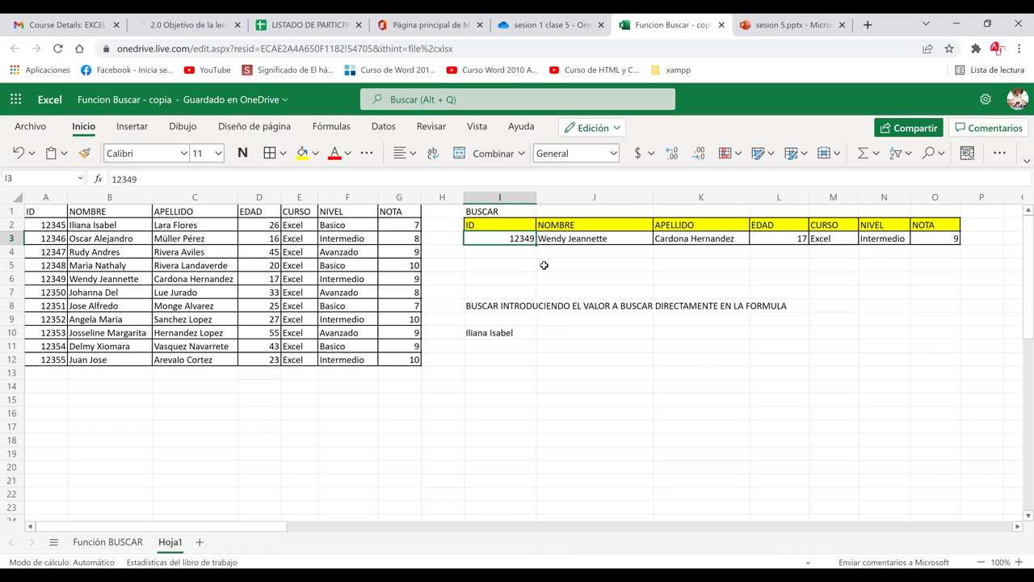
click(591, 235)
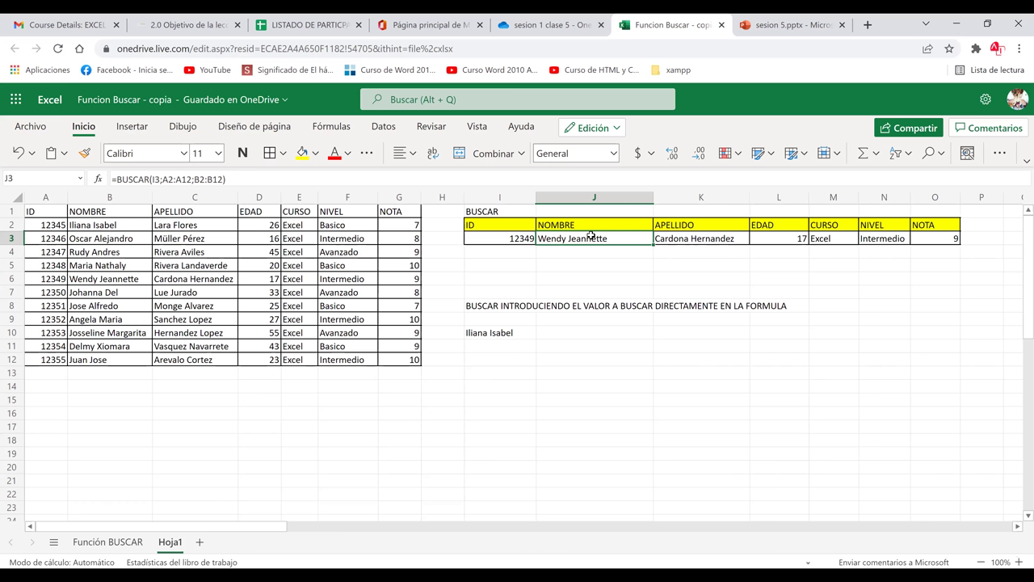
click(114, 306)
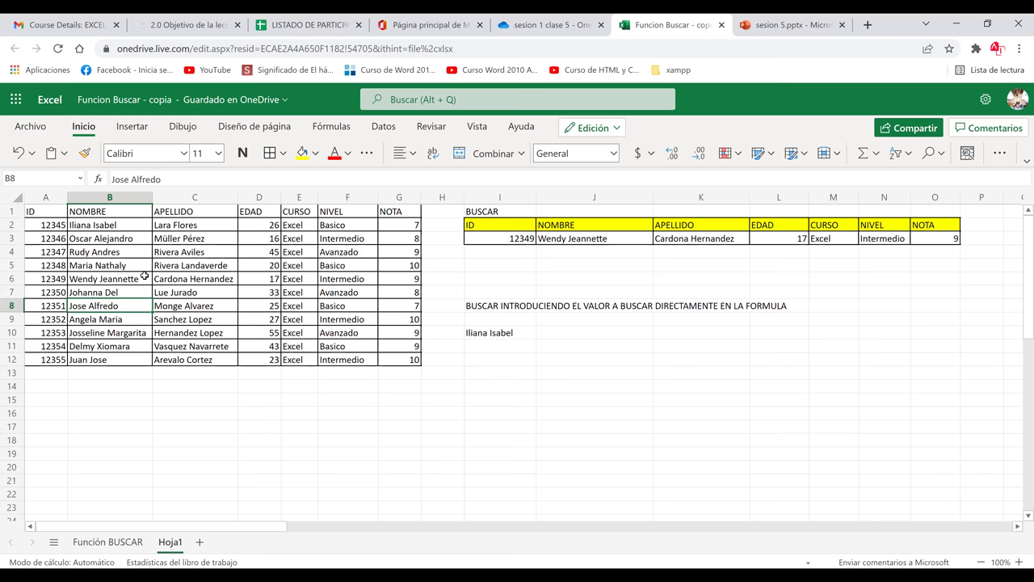
scroll(143, 276, down, 20)
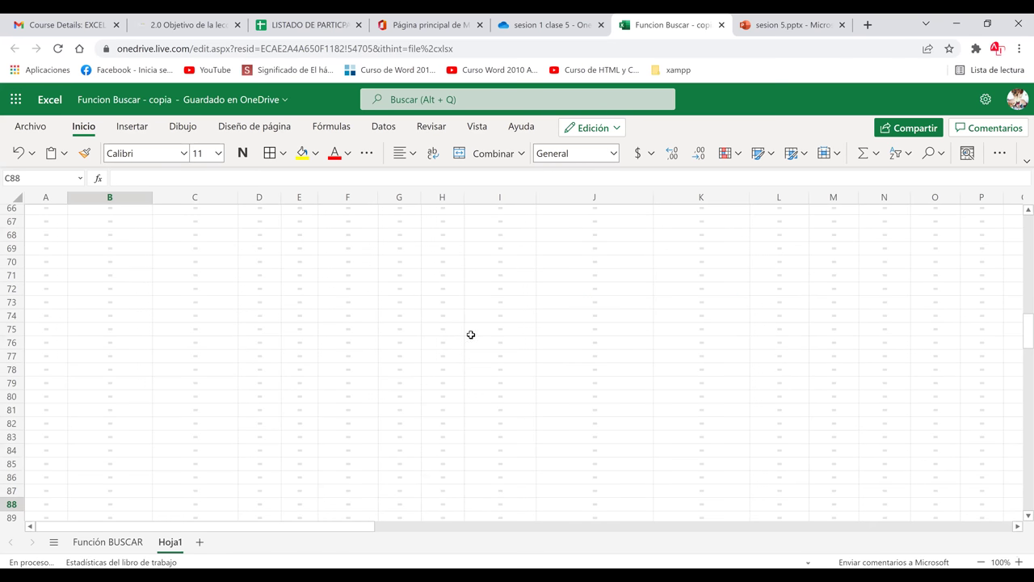
scroll(471, 334, right, 2)
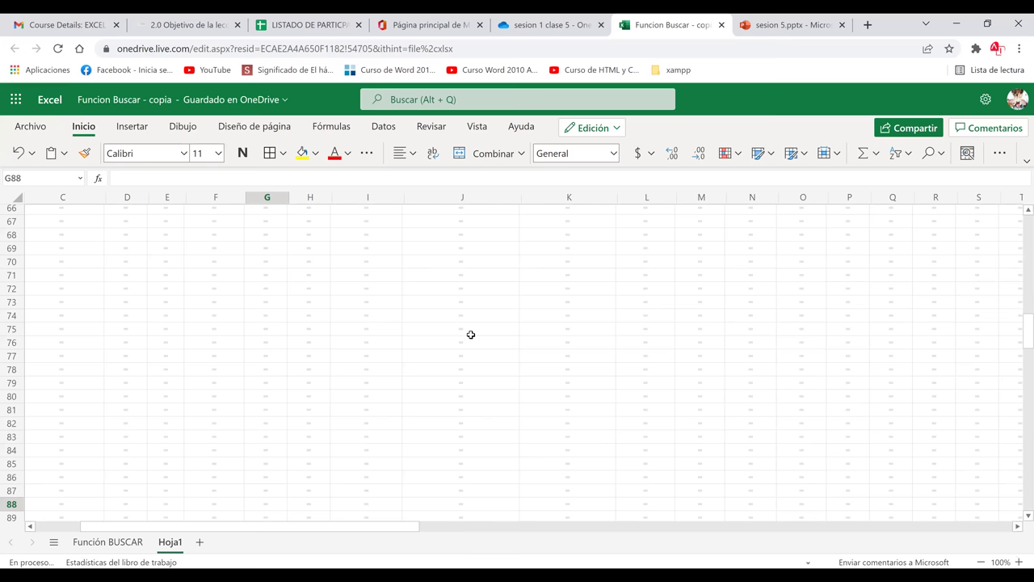
scroll(471, 335, left, 2)
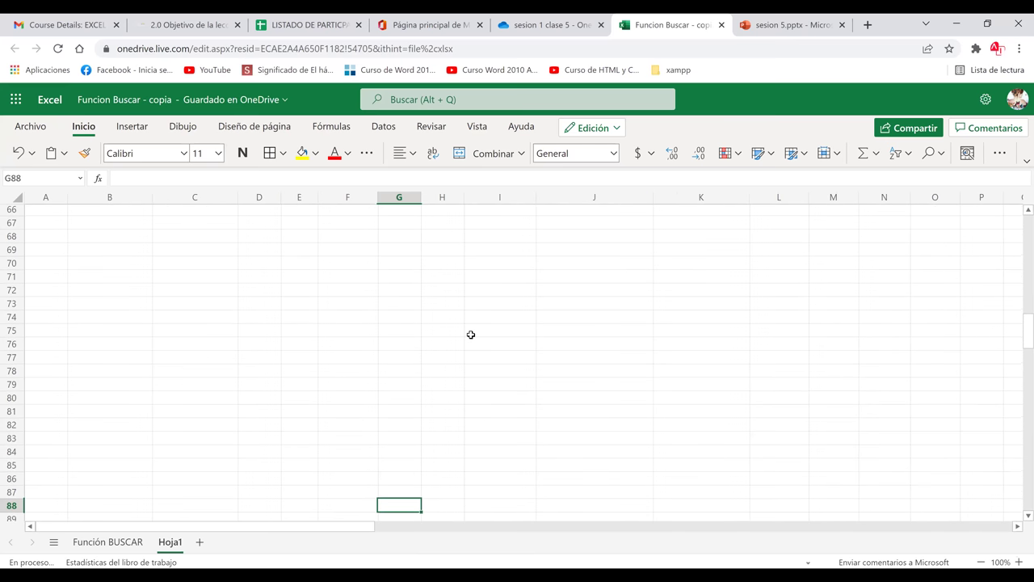
scroll(550, 282, up, 20)
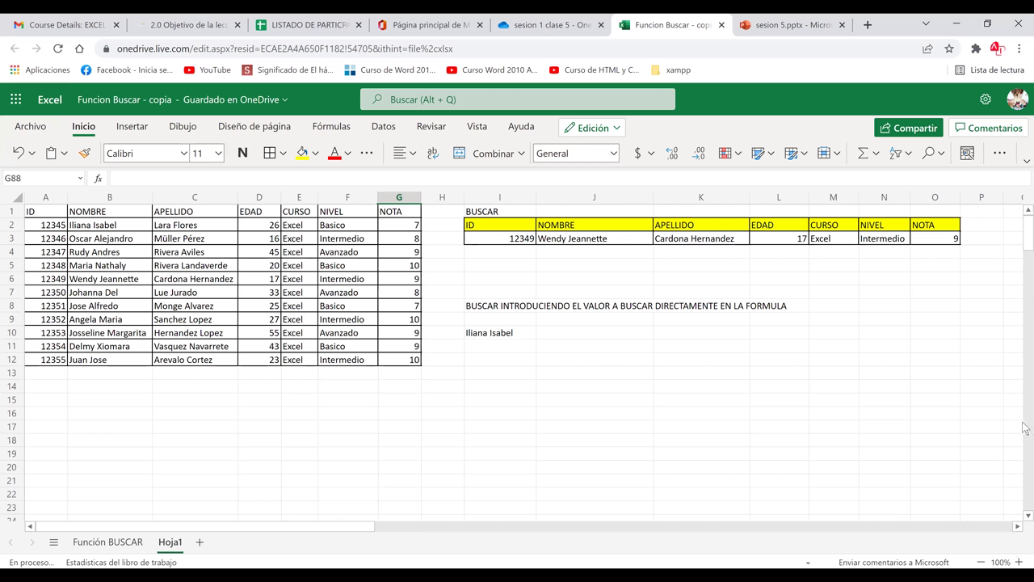
click(471, 236)
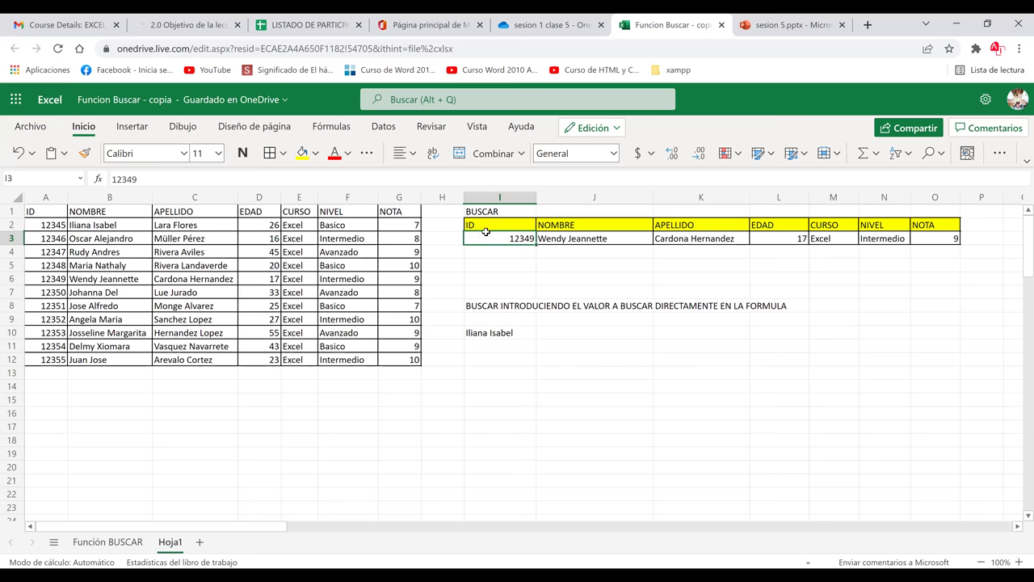
click(482, 226)
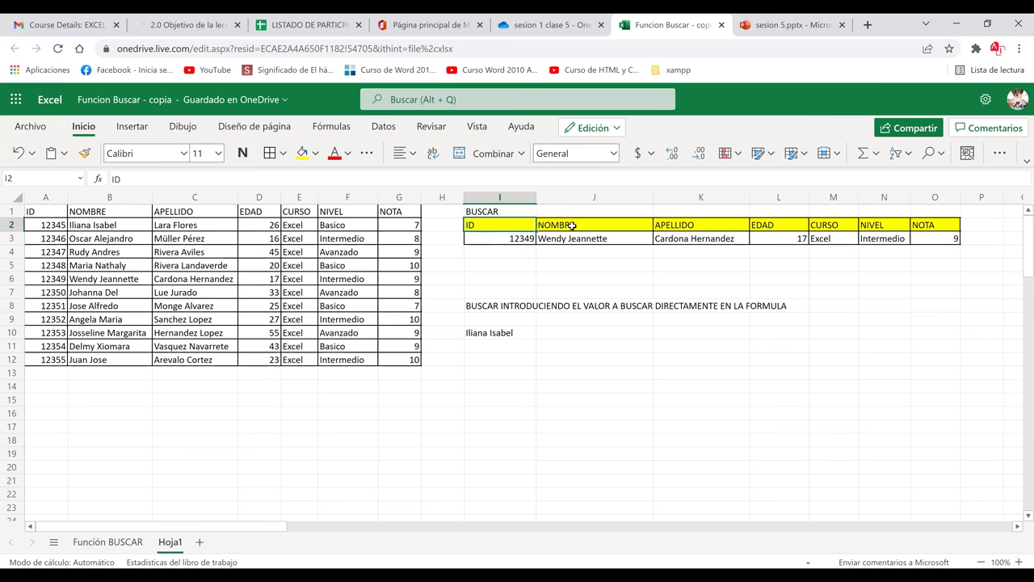
key(Right)
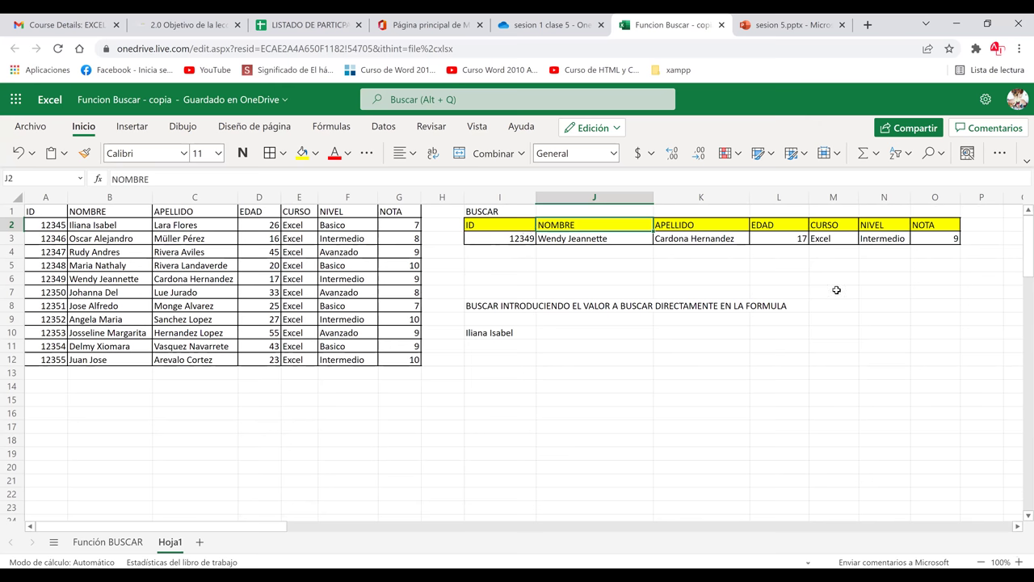
- Set the lookup ID in I3 to the student ID listed in A7
click(524, 242)
text(123)
text(4)
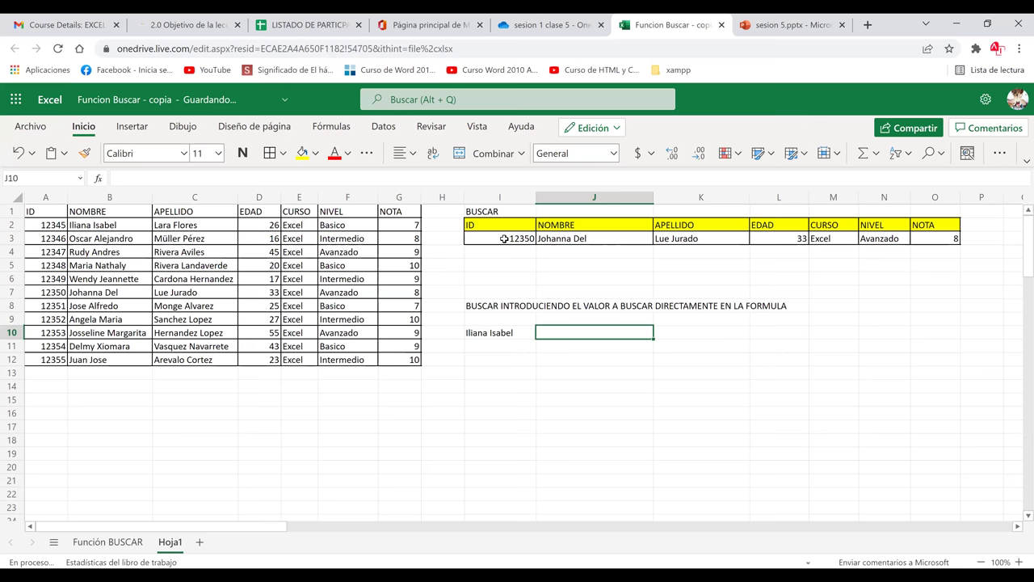
click(504, 239)
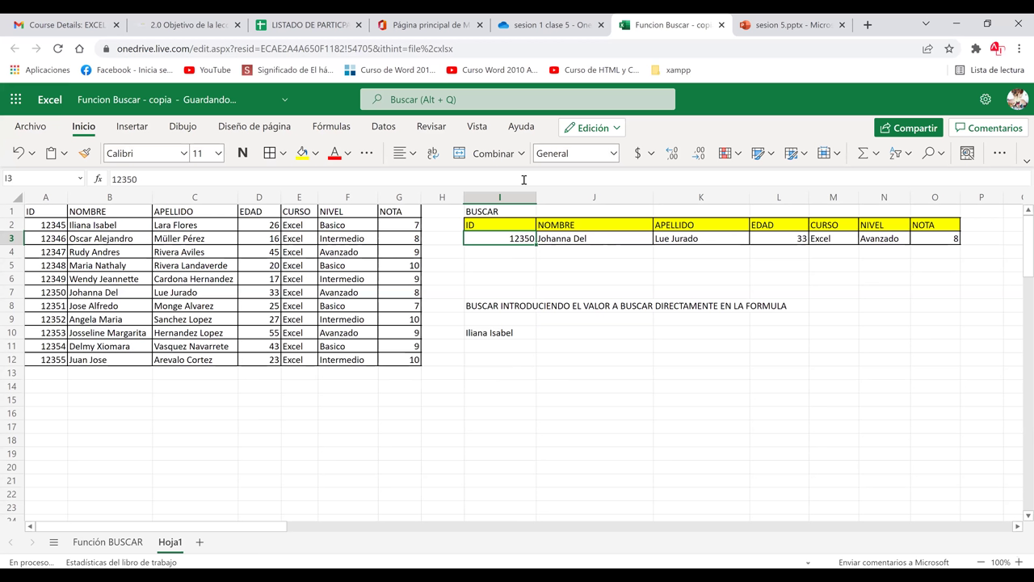
- Enter a BUSCAR formula in I12 with the student ID listed in A12 as a direct value, comparison range A2:A12 and result range B2:B12
click(499, 360)
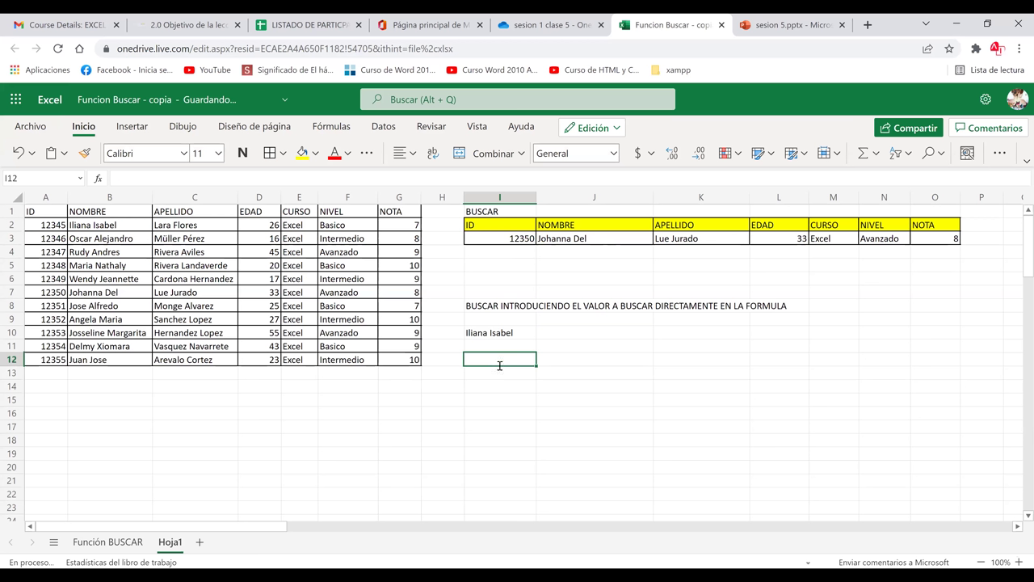
text(=B)
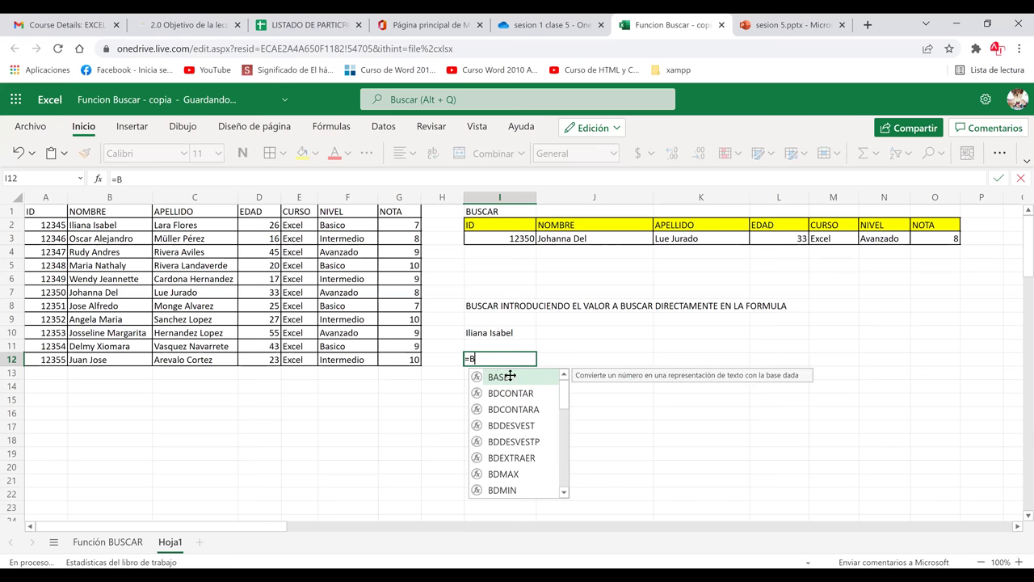
text(USCAR()
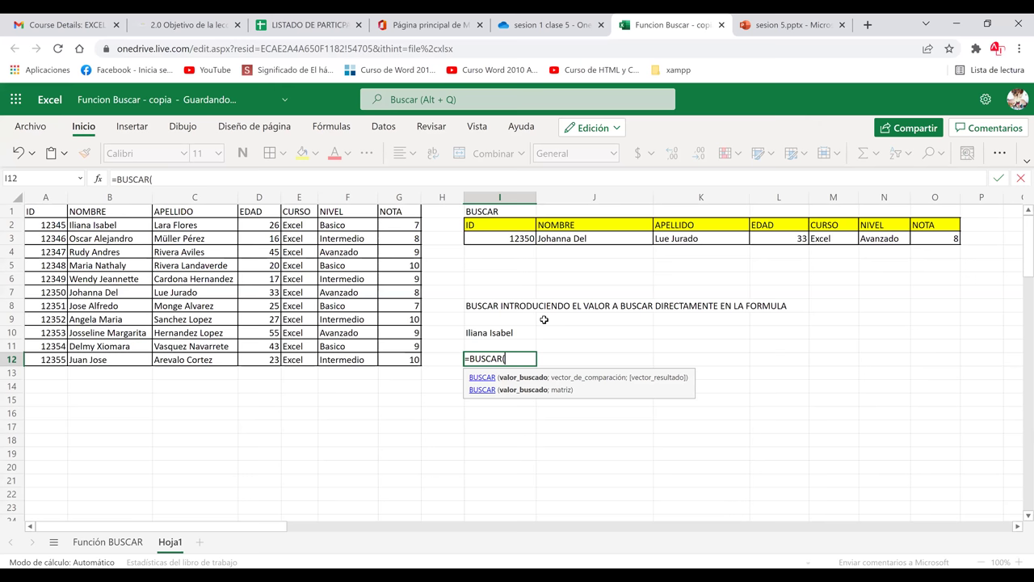
text(12355;)
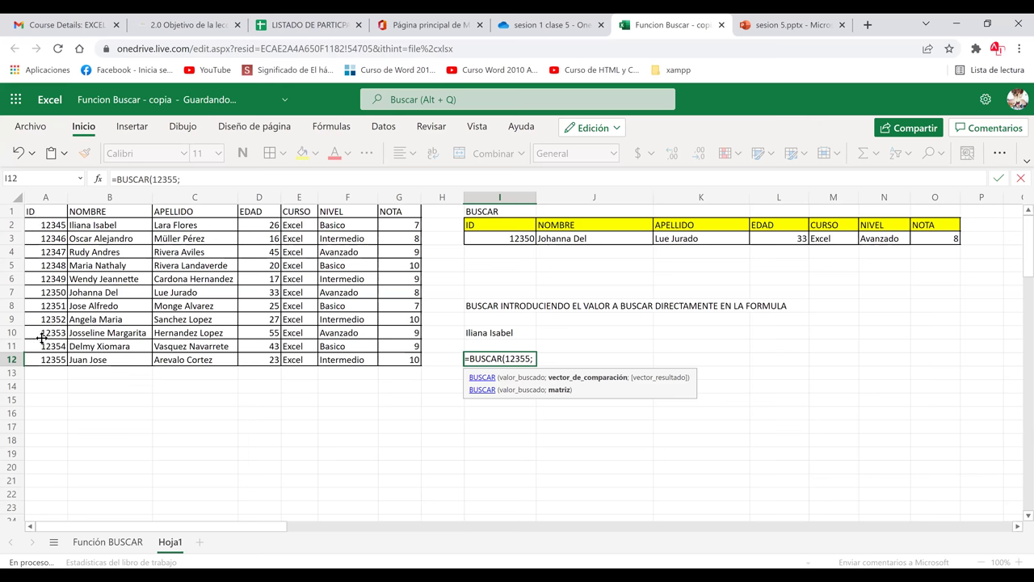
drag(42, 225, 42, 333)
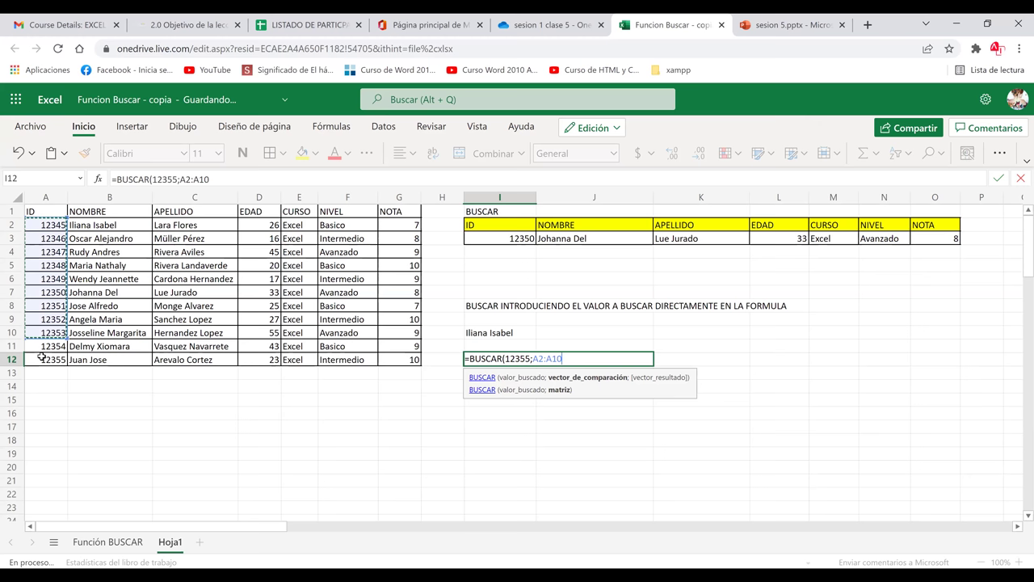
drag(42, 332, 42, 358)
text(;)
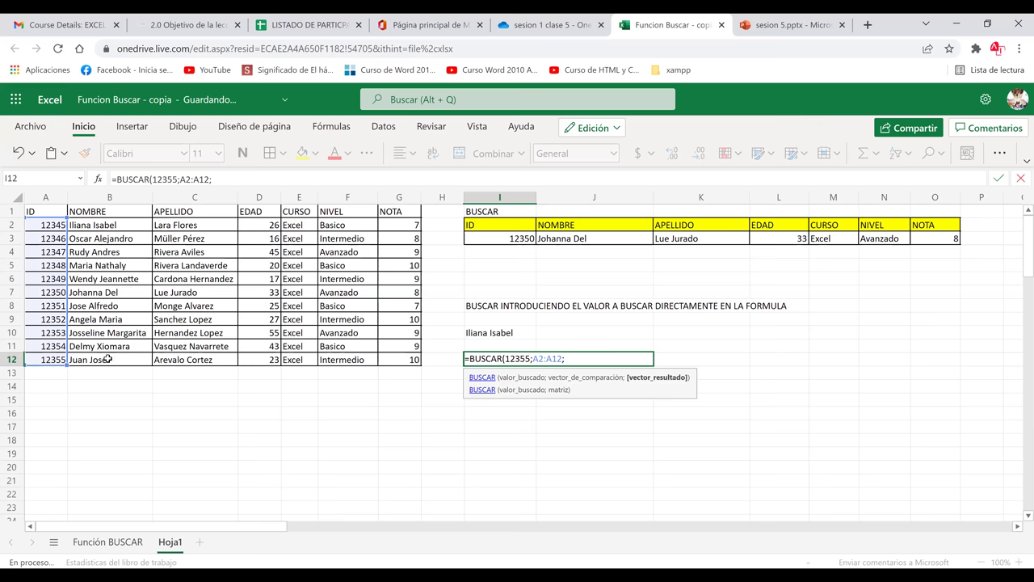
drag(109, 225, 110, 359)
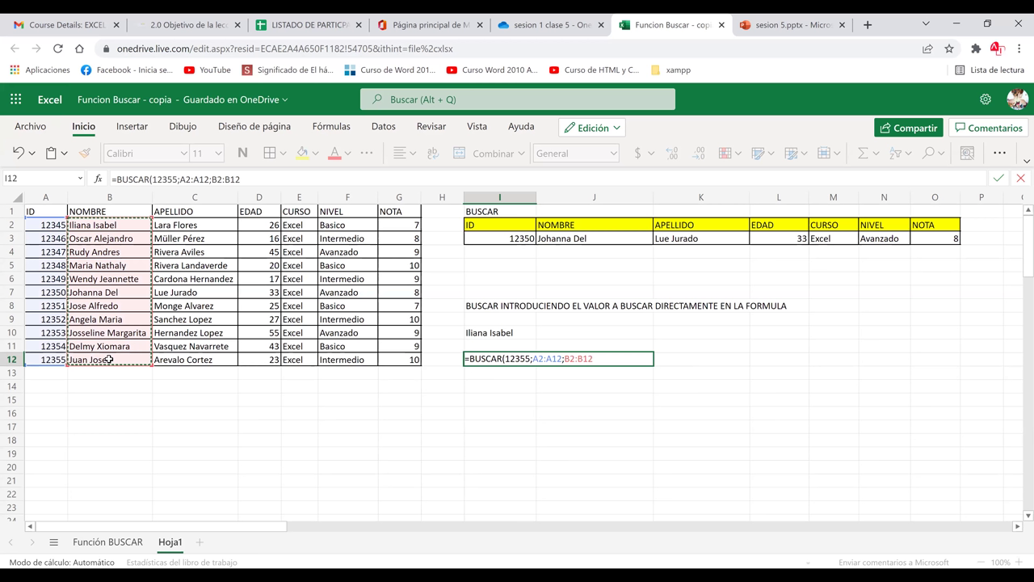
text())
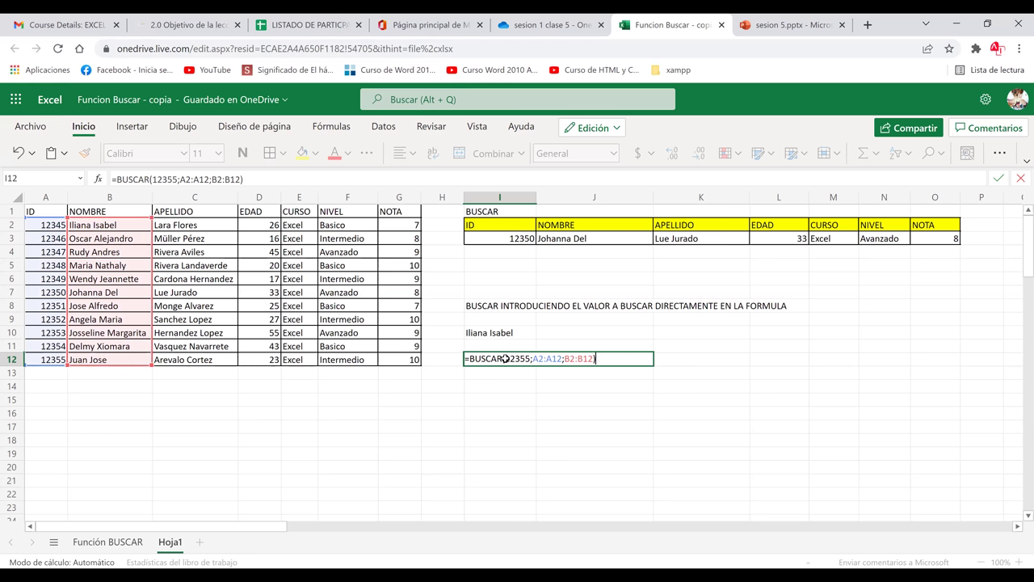
key(ctrl+Return)
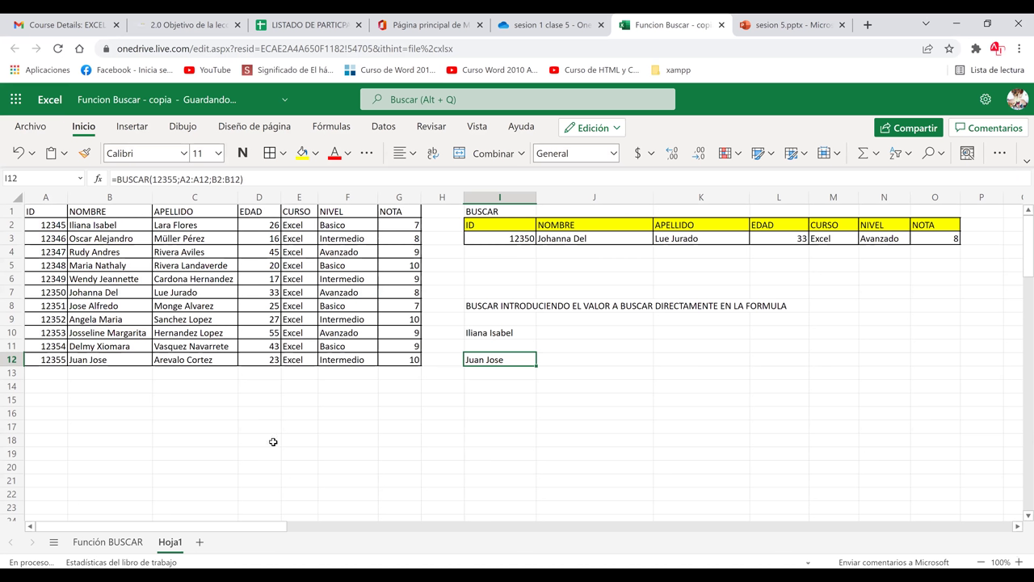
- Examine the direct-value BUSCAR formula in I12 and compare it with the lookup table's separate ID cell I3
double_click(505, 360)
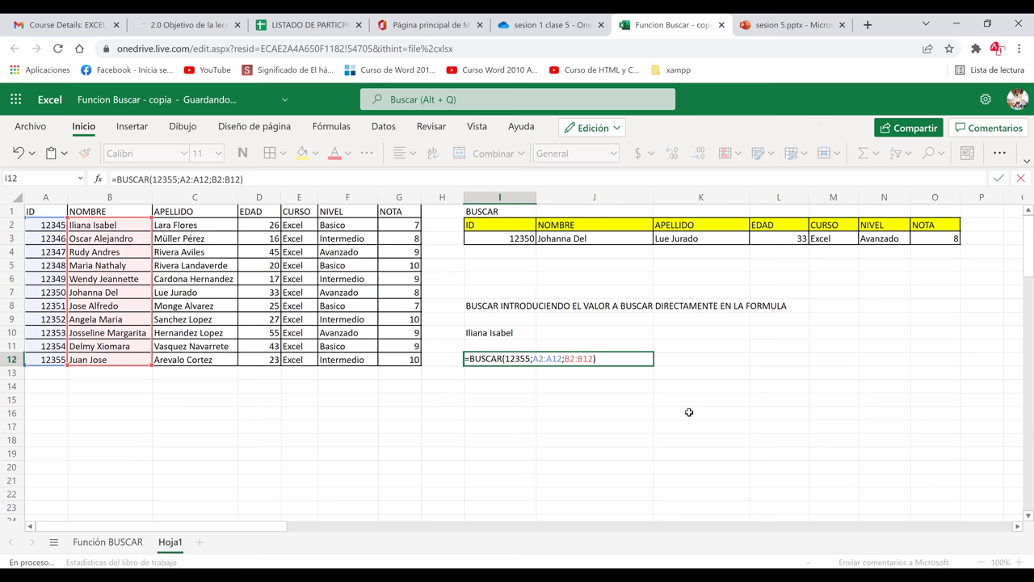
key(Return)
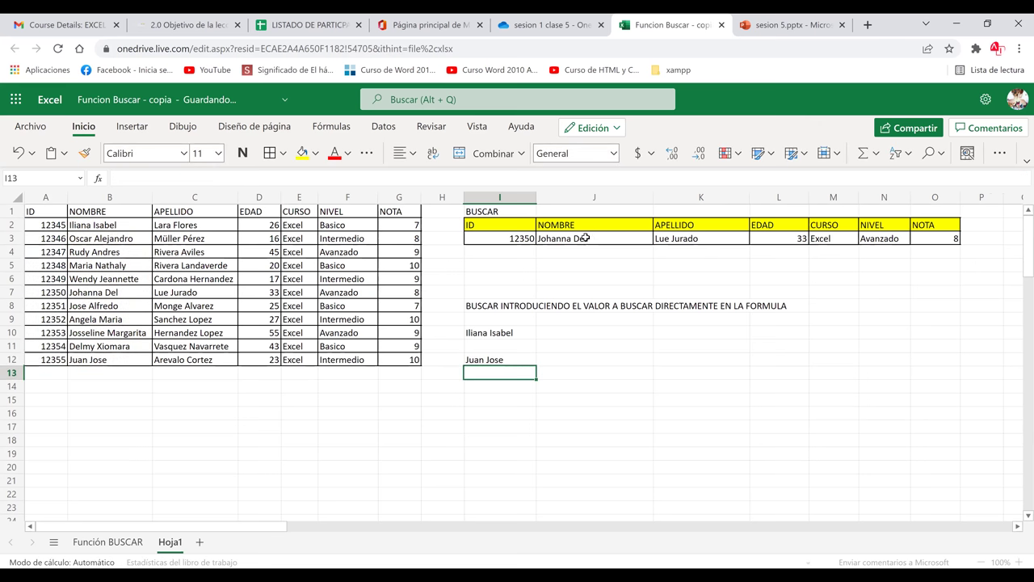
click(520, 360)
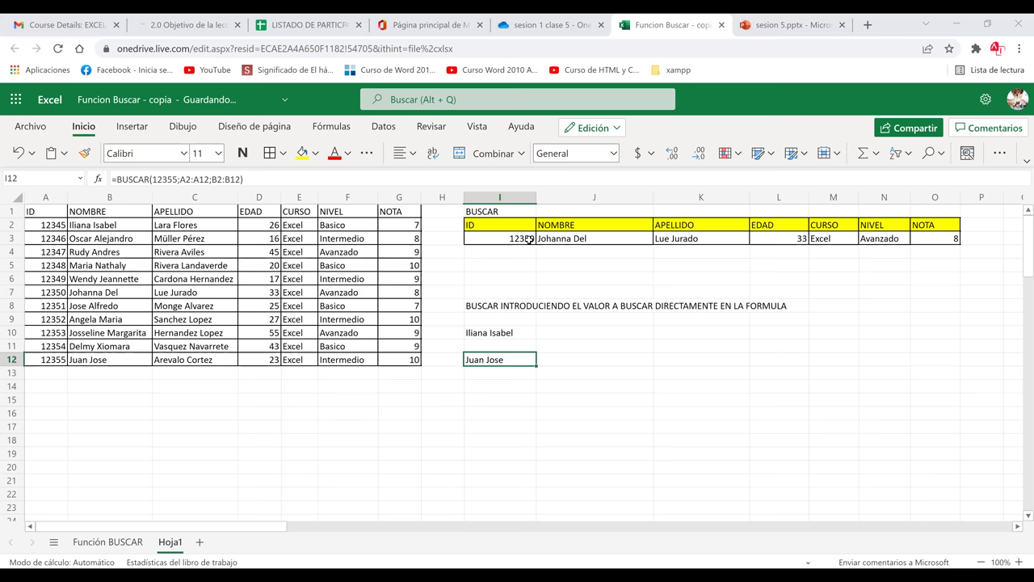
click(529, 240)
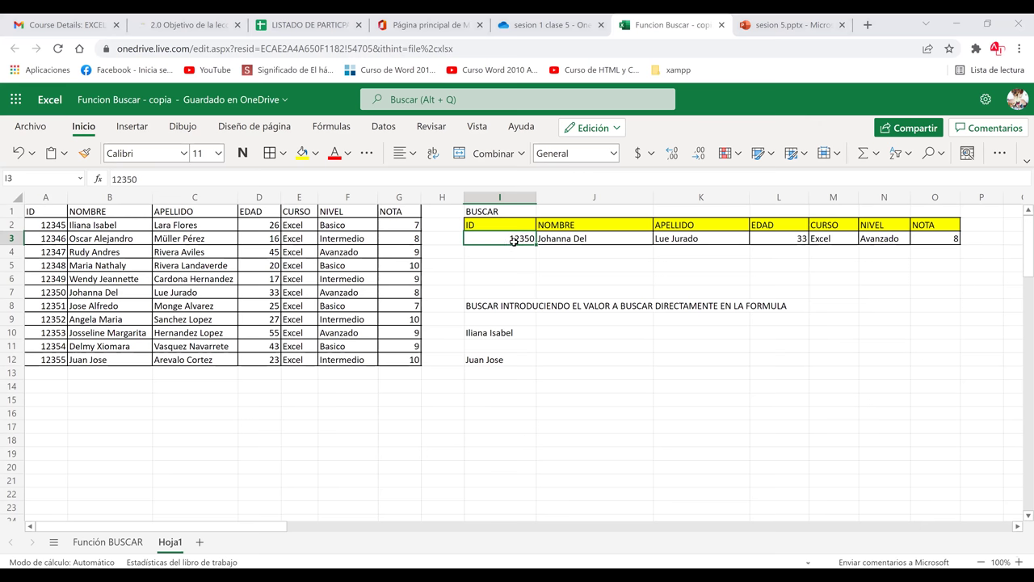
key(Down)
key(Down)
key(Down)
key(Down)
key(Down)
key(Right)
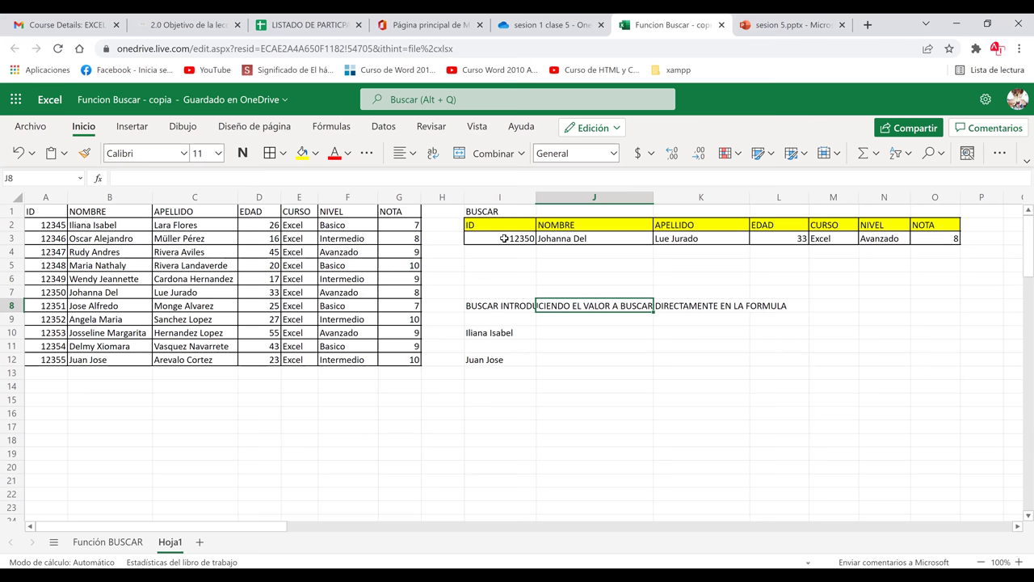
click(507, 238)
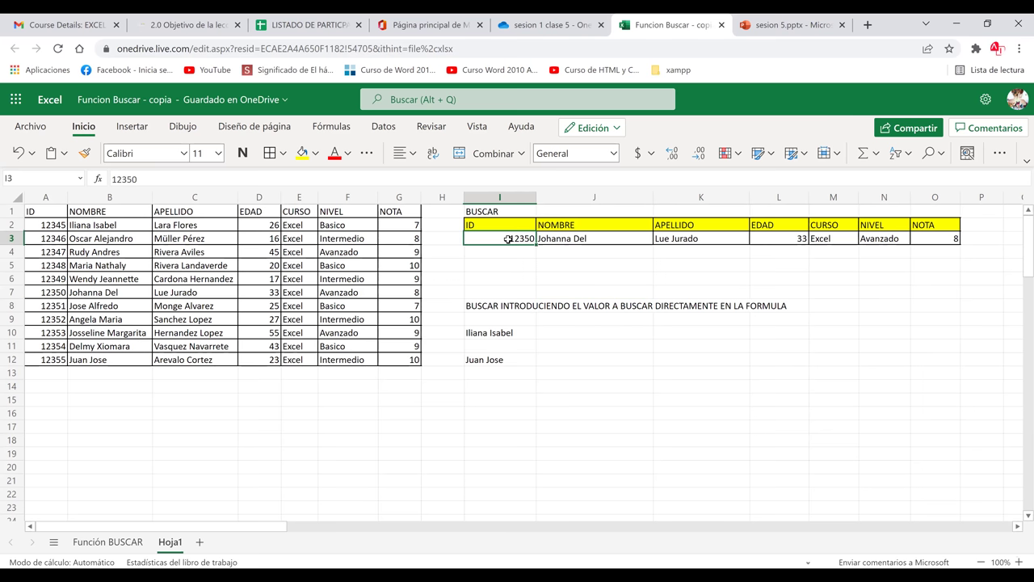
click(477, 364)
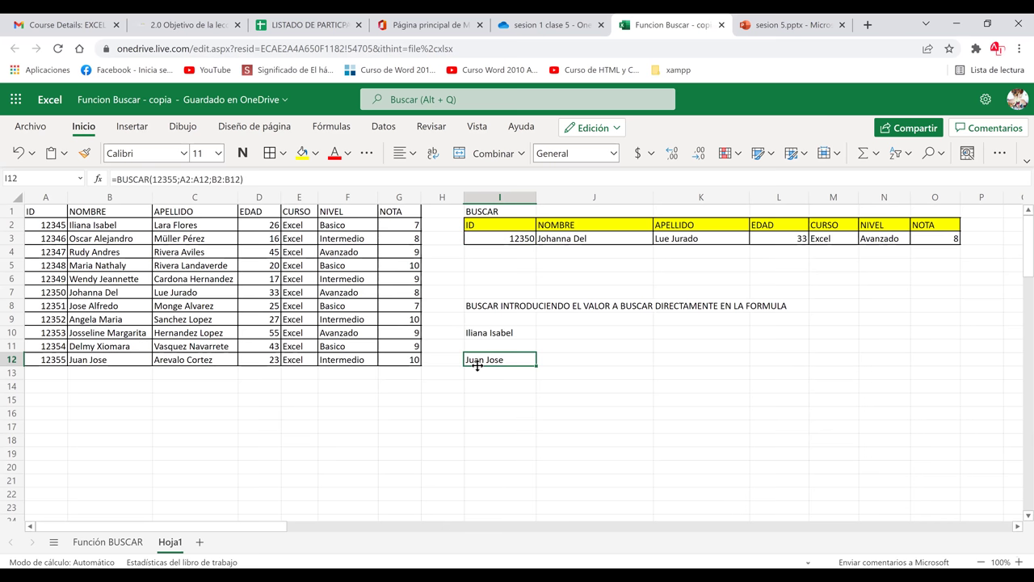
click(506, 237)
click(492, 367)
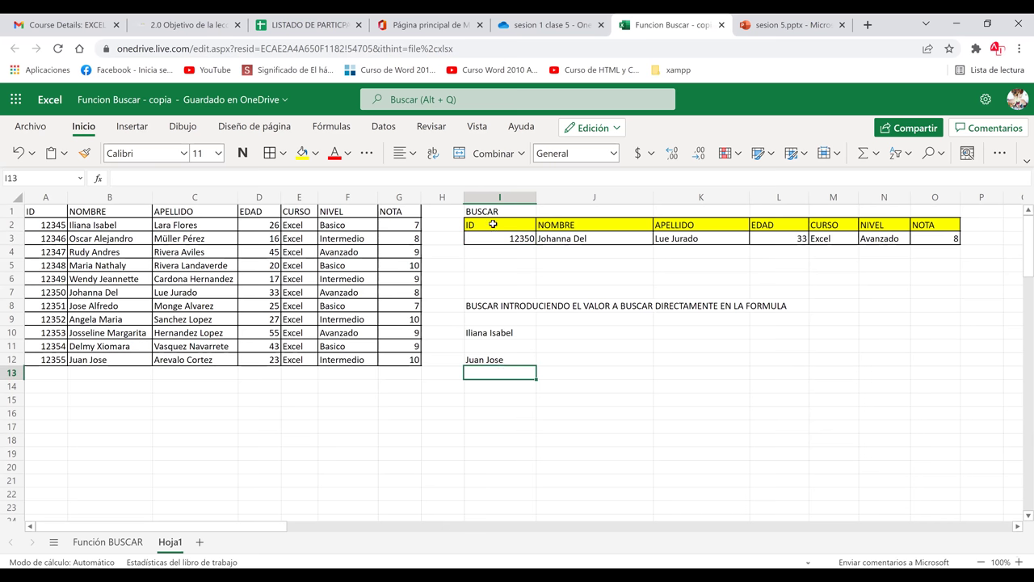
click(493, 227)
click(485, 360)
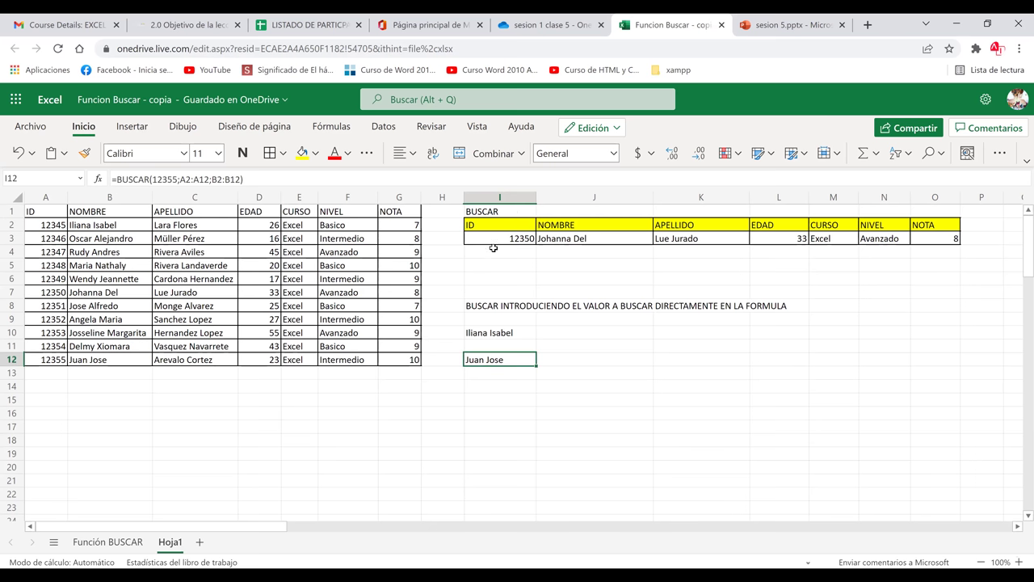
click(494, 233)
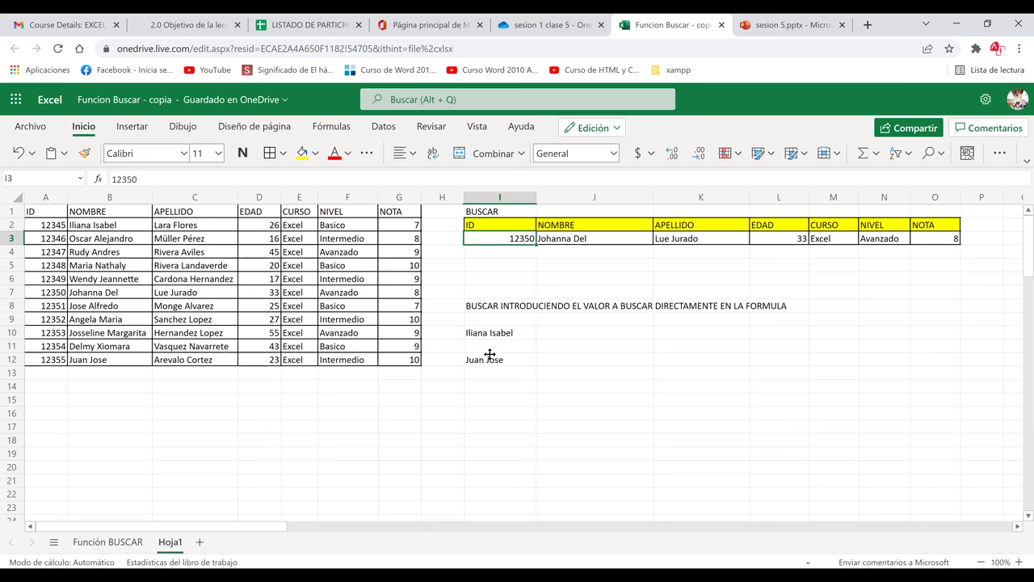
click(488, 357)
click(499, 238)
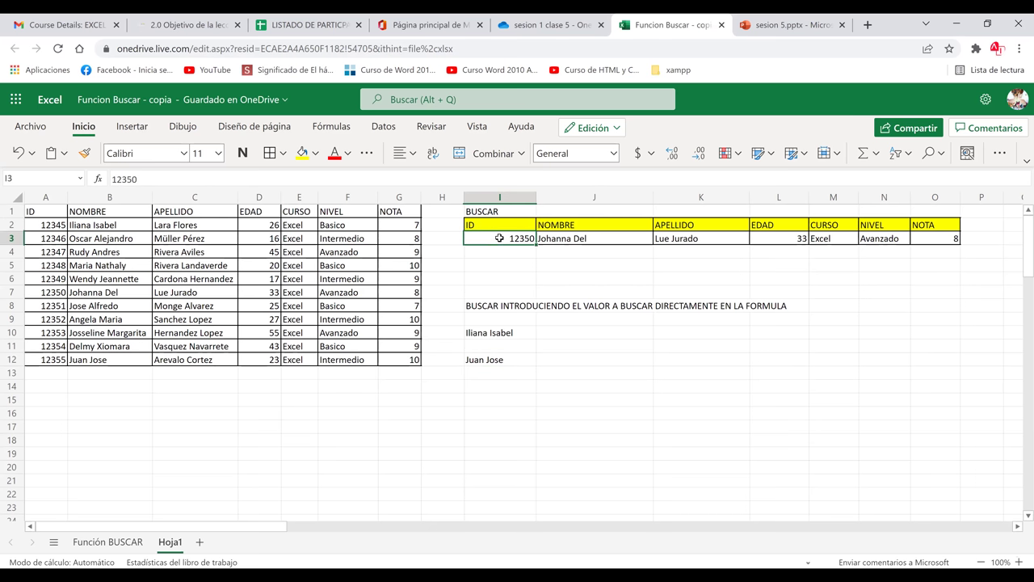
click(501, 400)
click(497, 357)
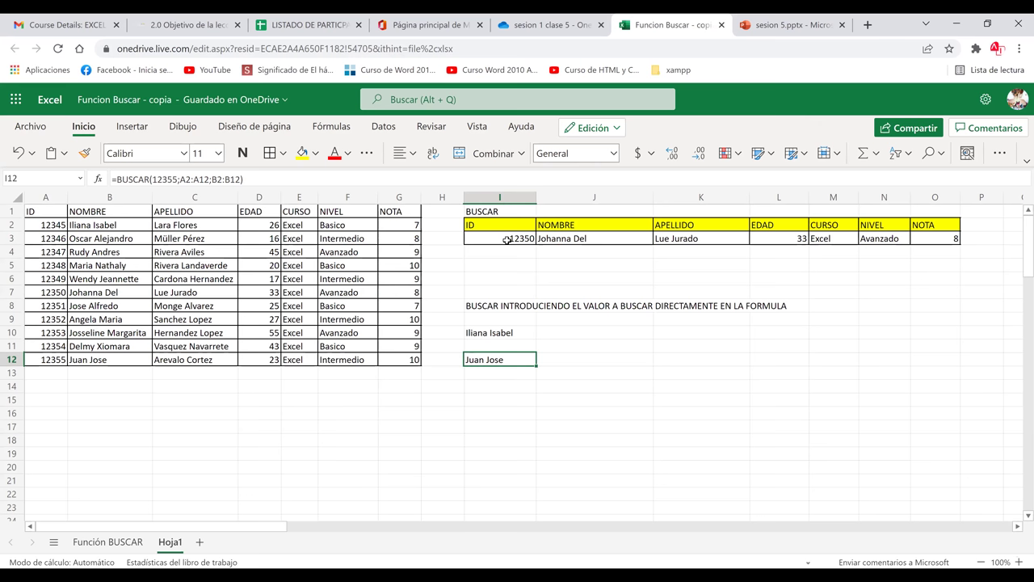
- Review the BUSCAR formula in J3 and the ID cell I3 that it references
click(549, 243)
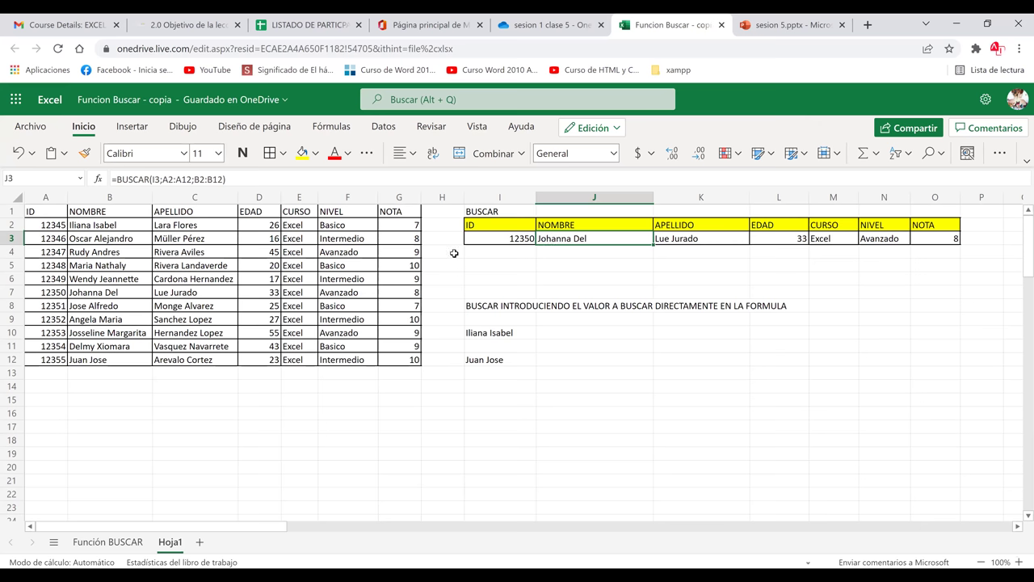
key(Left)
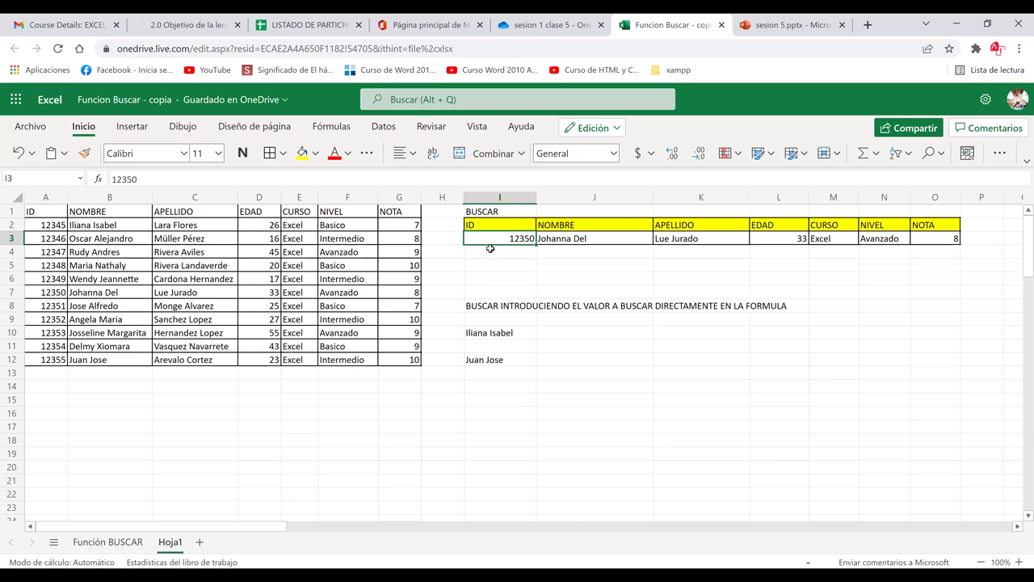
key(Return)
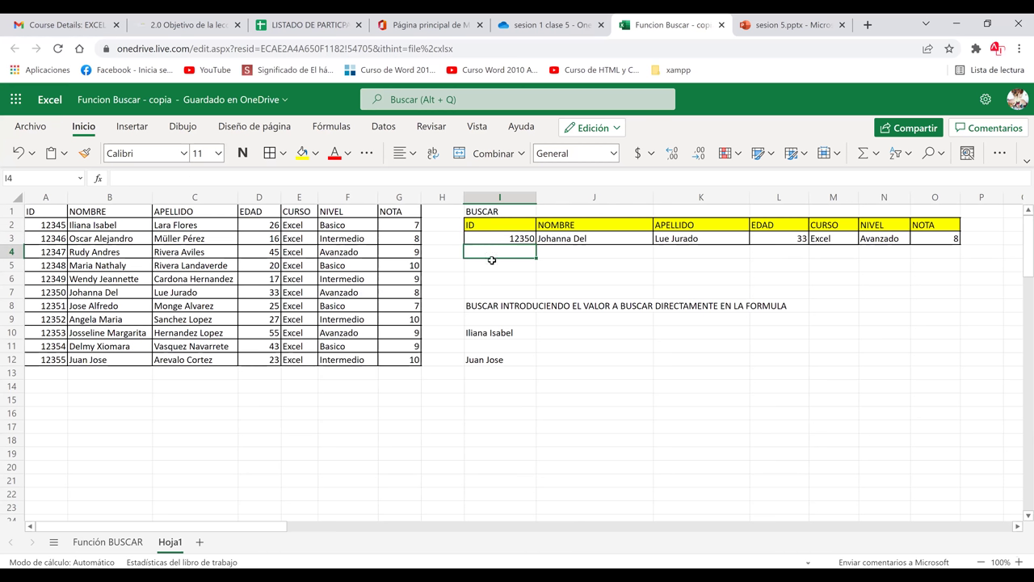
click(500, 240)
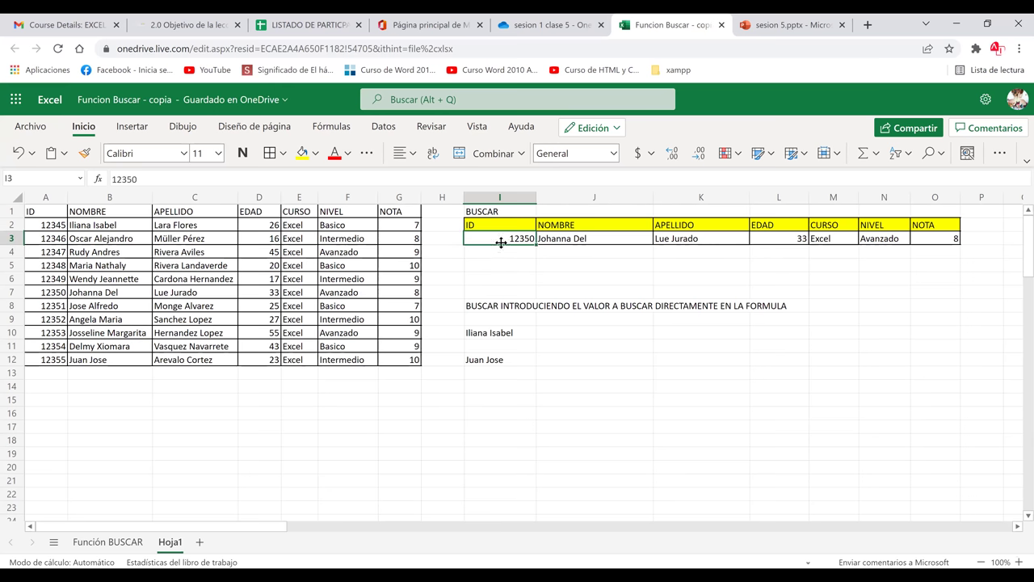
- Change the result range of the BUSCAR formula in I12 to G2:G12 so it looks up the NOTA column
double_click(510, 359)
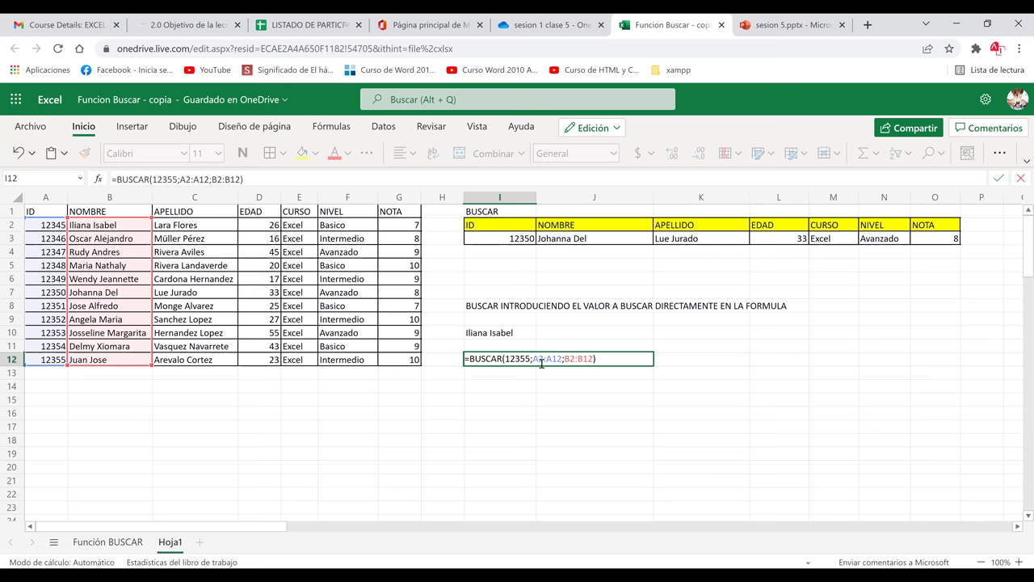
key(Left)
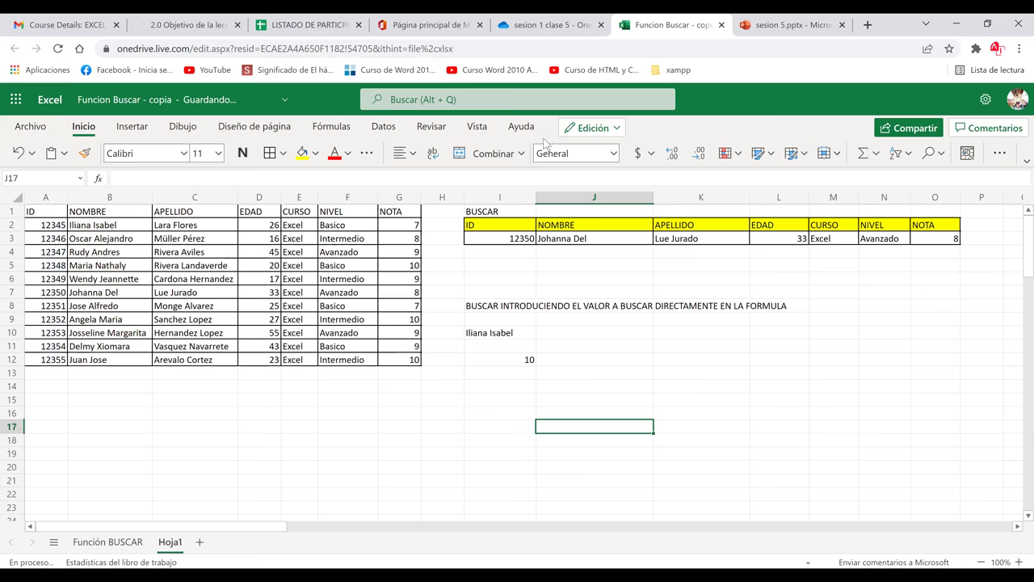
- Review the edited BUSCAR formula in I12 against the lookup table's ID and NOMBRE columns in I1:J3
click(495, 212)
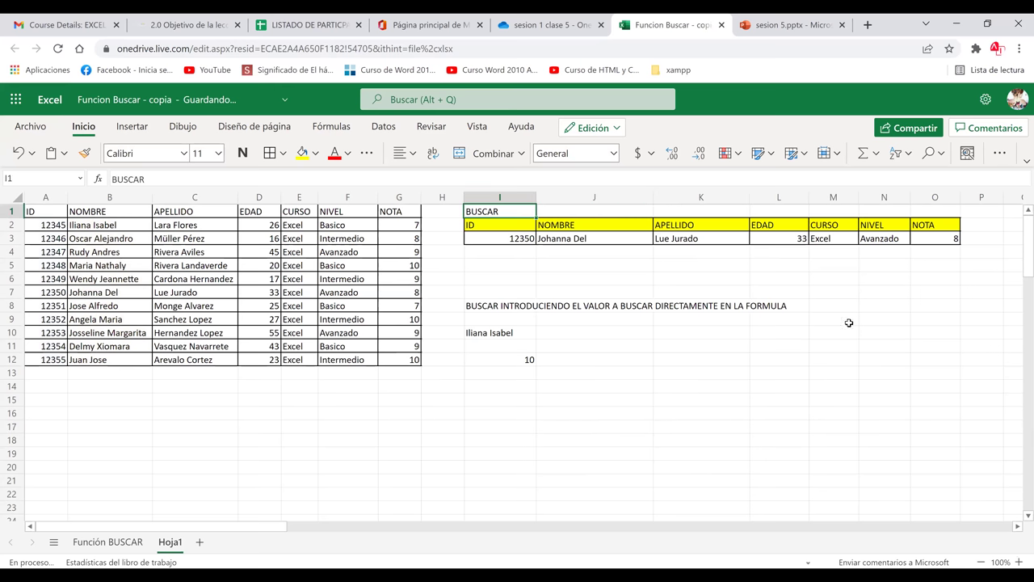
shift+click(1008, 331)
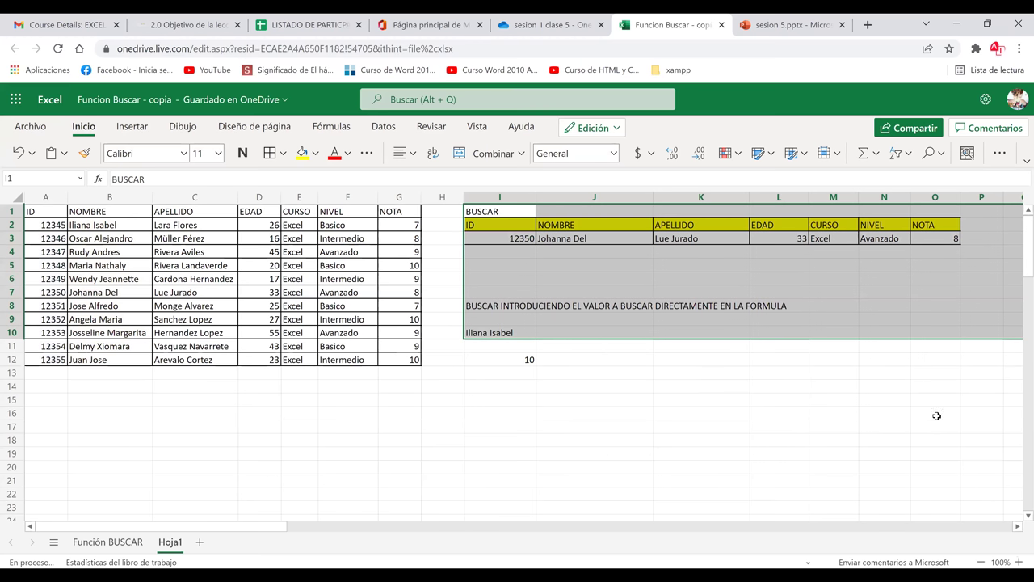
click(511, 359)
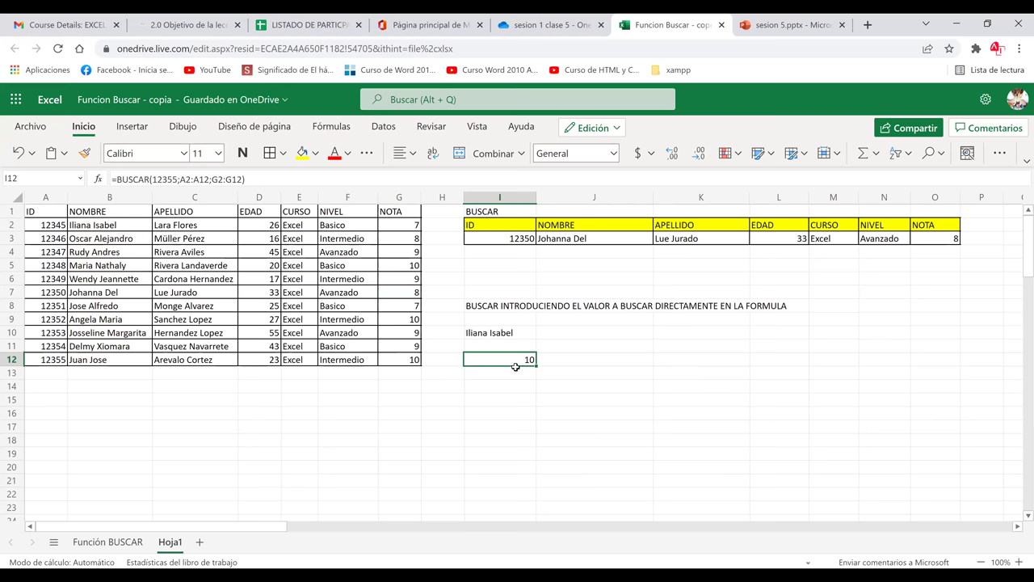
click(132, 176)
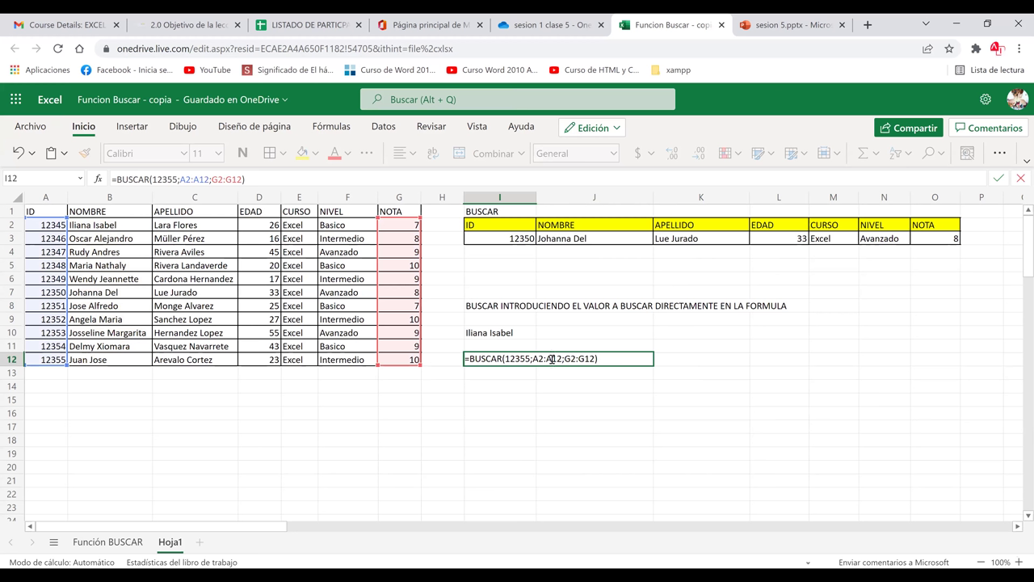
key(Return)
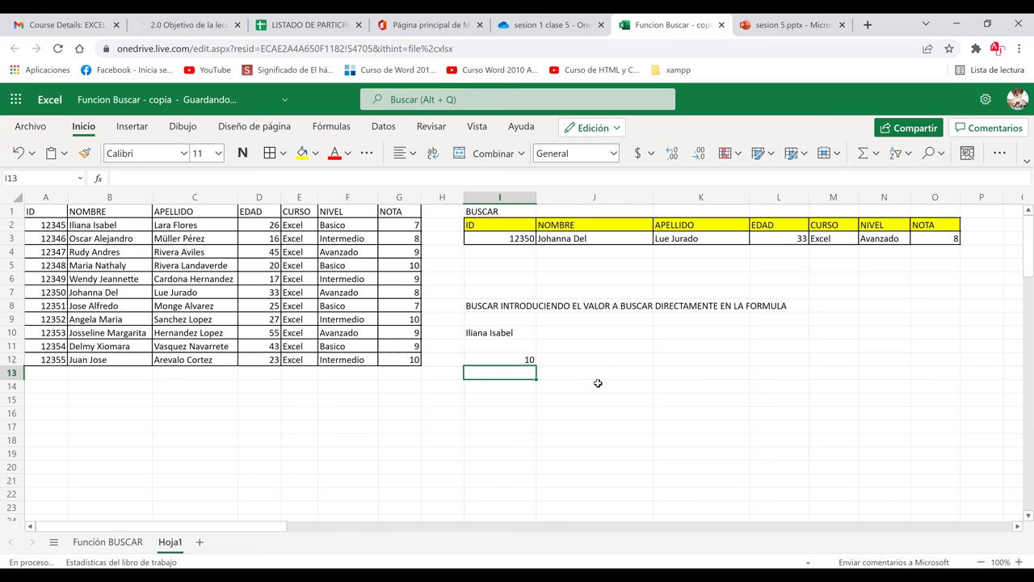
click(597, 382)
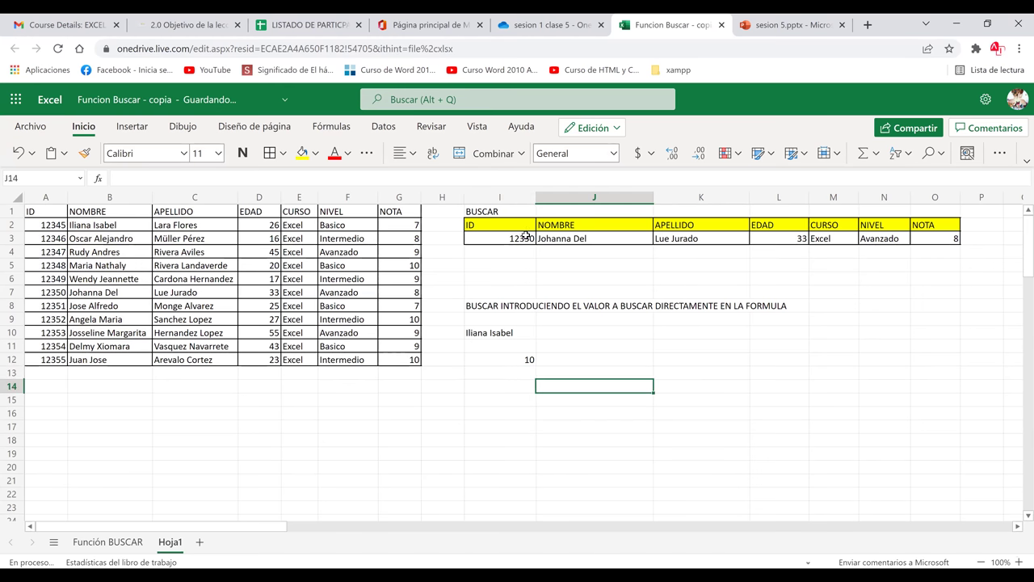
mouse_move(527, 229)
mouse_down()
mouse_move(647, 244)
mouse_move(605, 227)
mouse_move(527, 240)
mouse_up()
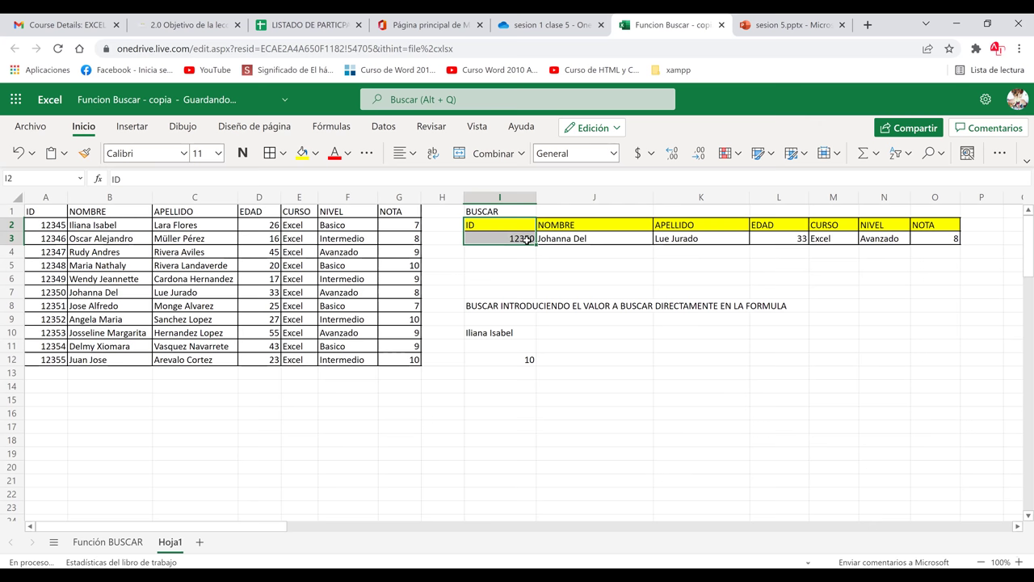
click(596, 224)
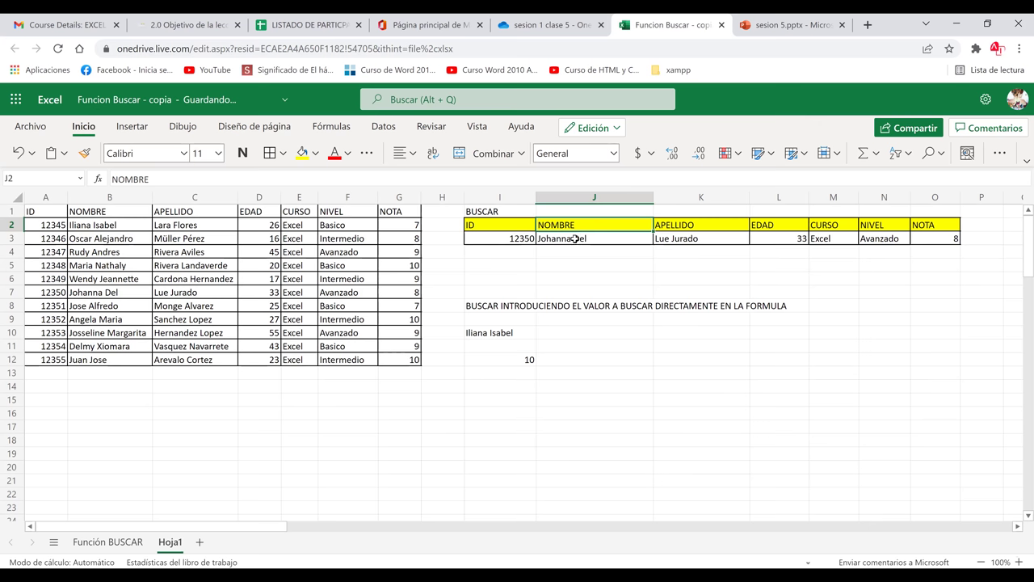
- Examine the BUSCAR formula in J3 with its lookup cell and source ranges, leaving it unchanged
click(575, 238)
double_click(574, 238)
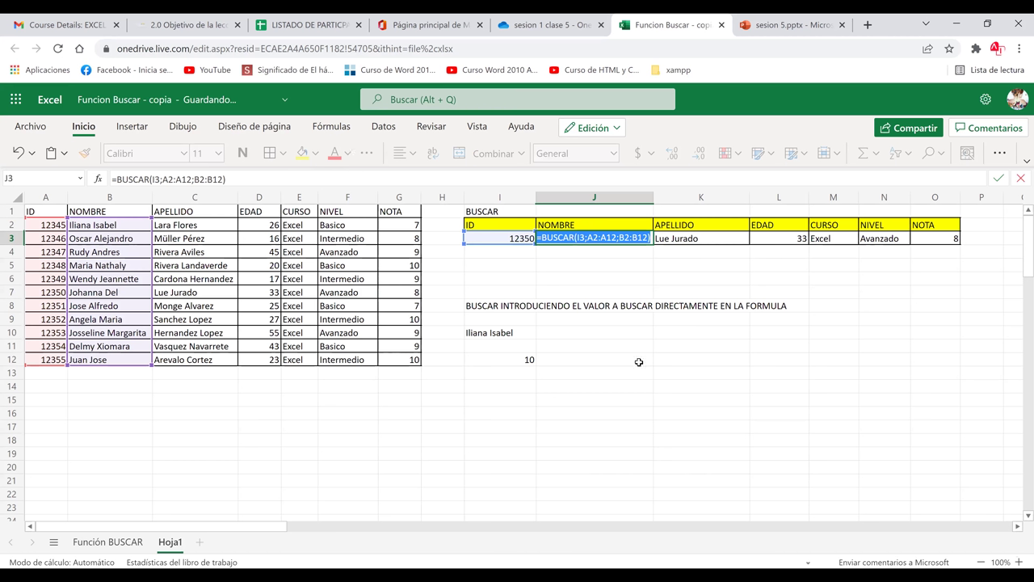
key(Escape)
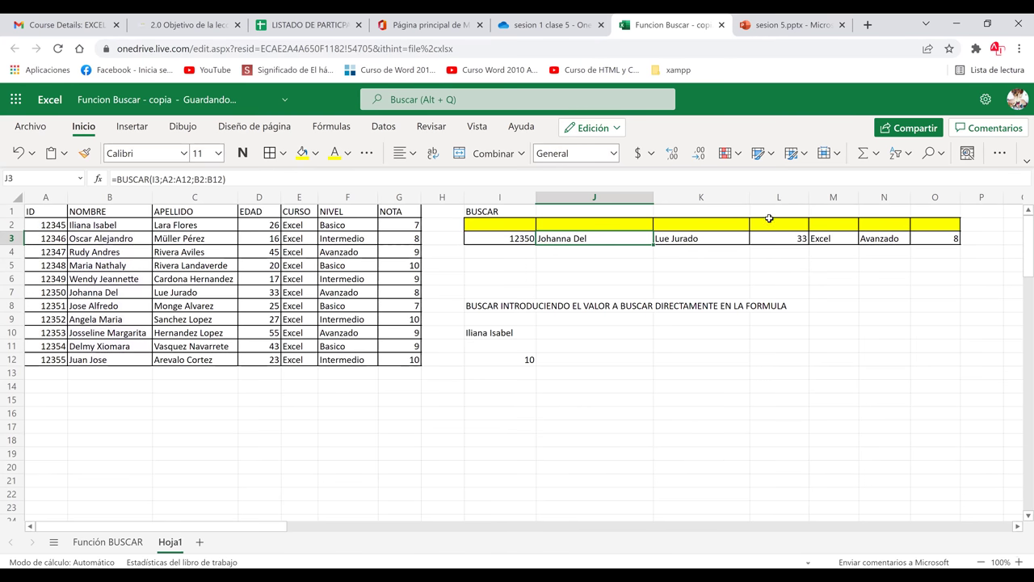
- Inspect the lookup table's yellow header row in row 2, then the NOMBRE formula in J3 and the ID cell I3
drag(887, 220, 911, 226)
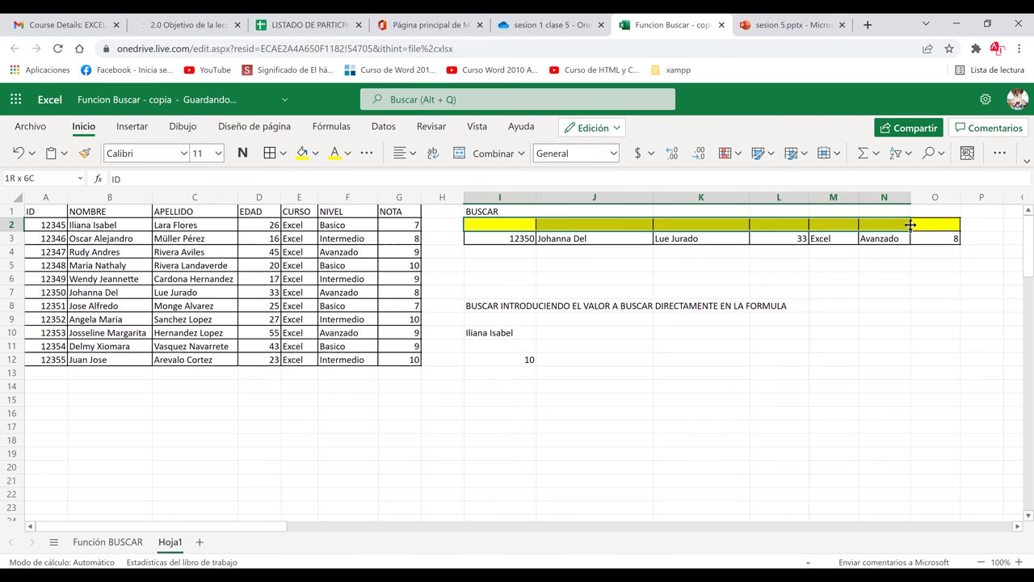
click(584, 224)
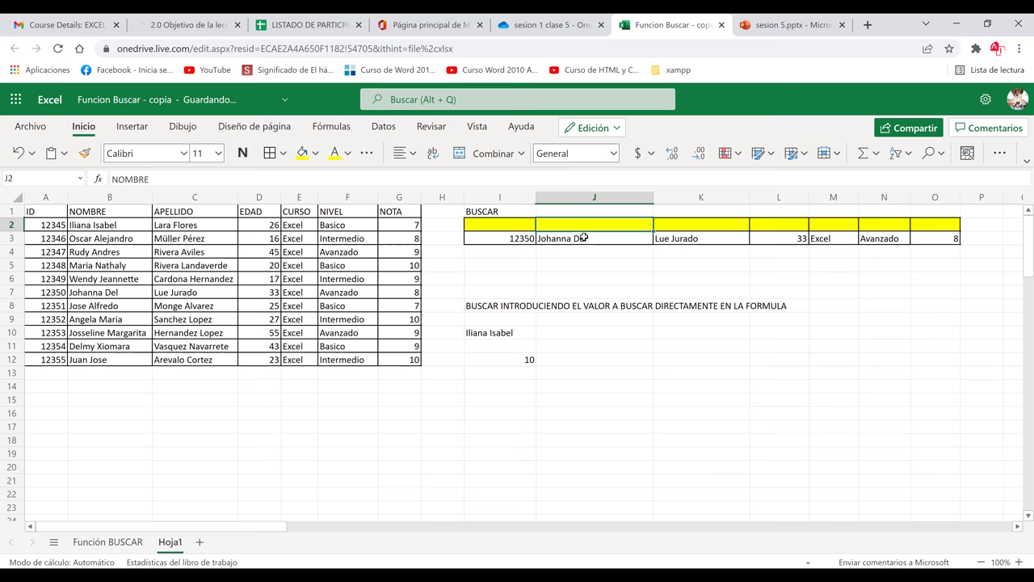
click(584, 237)
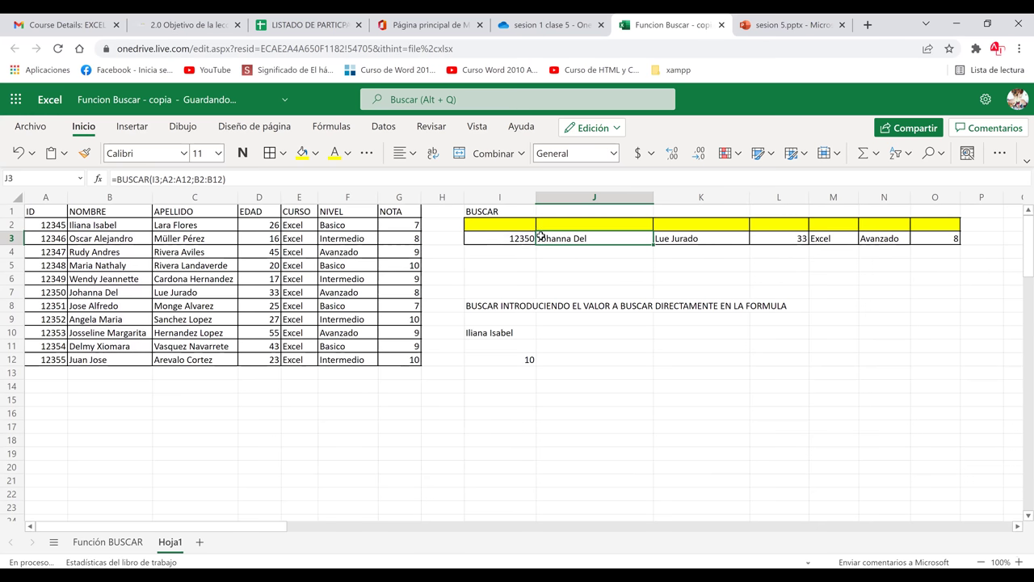
click(534, 238)
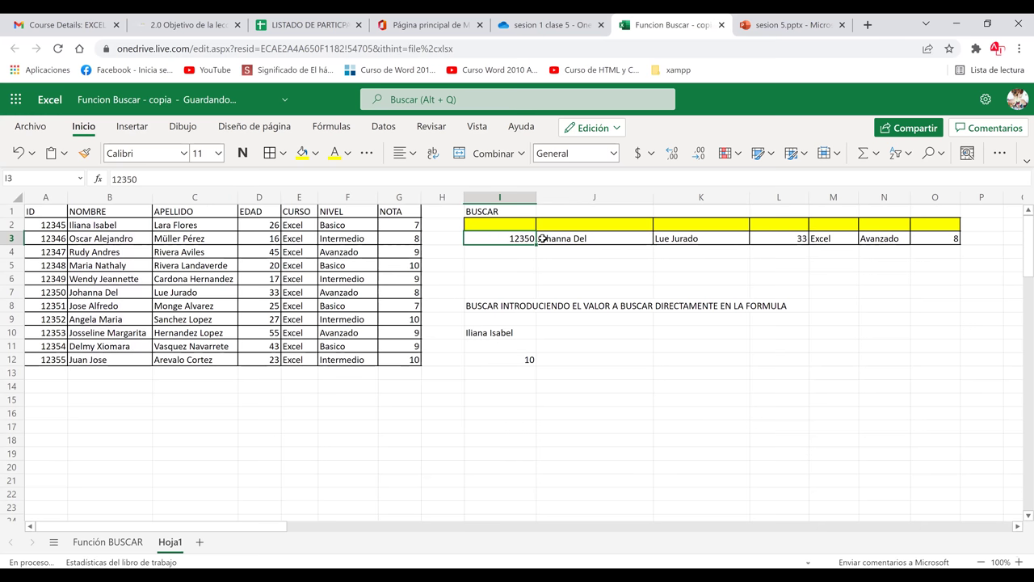